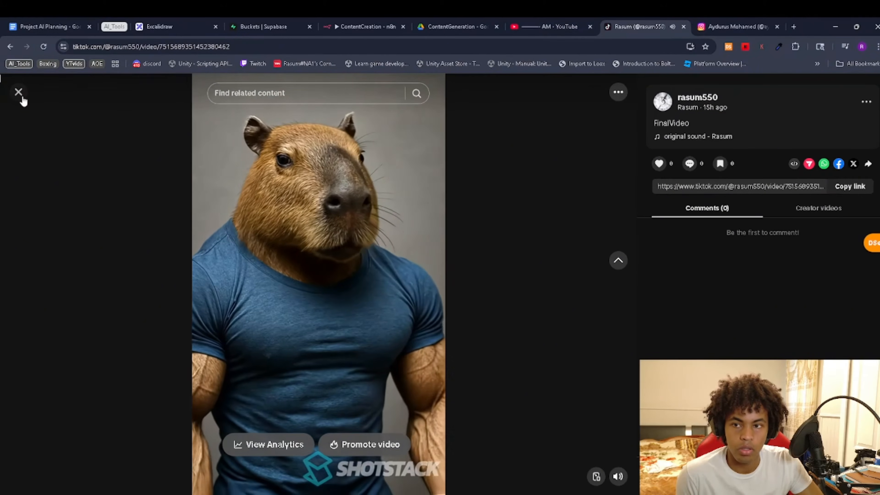
Step: Watch the three capybara videos posted on the TikTok profile, then return to the profile page
click(20, 94)
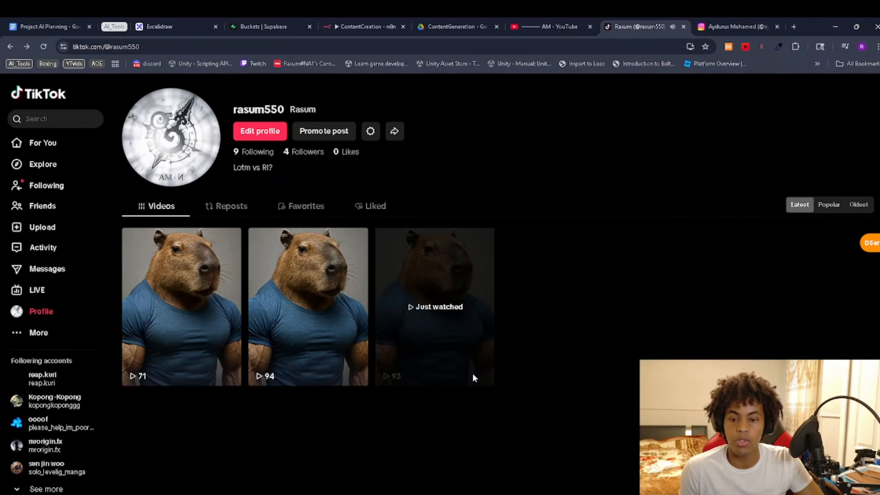
click(350, 357)
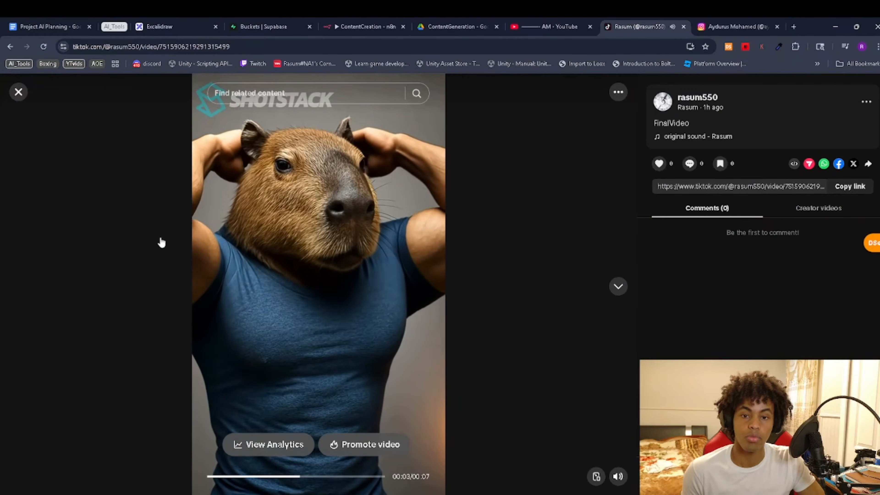
scroll(163, 257, down, 1)
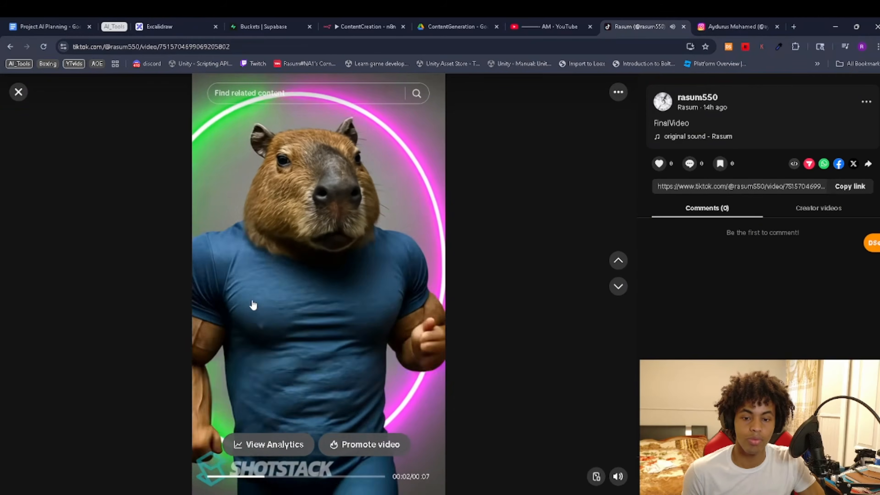
scroll(280, 277, down, 1)
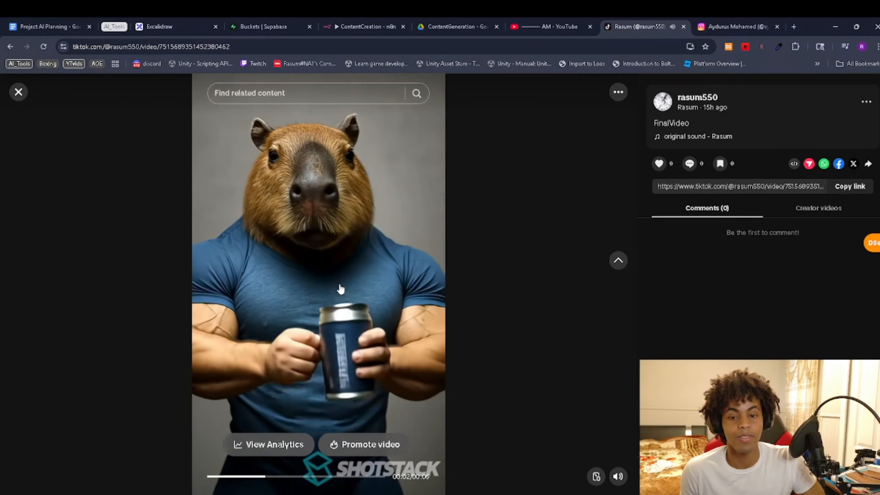
click(19, 93)
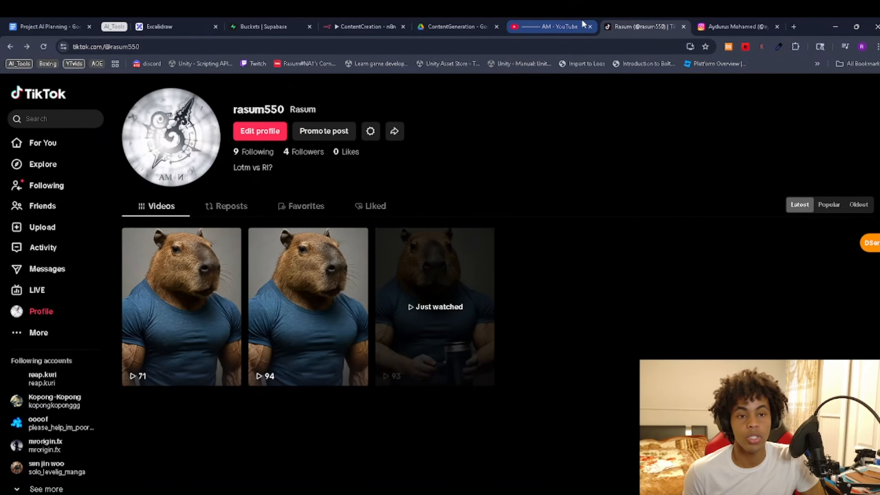
Step: Check the YouTube channel and the Instagram profile for the same uploaded capybara videos
click(568, 21)
click(717, 18)
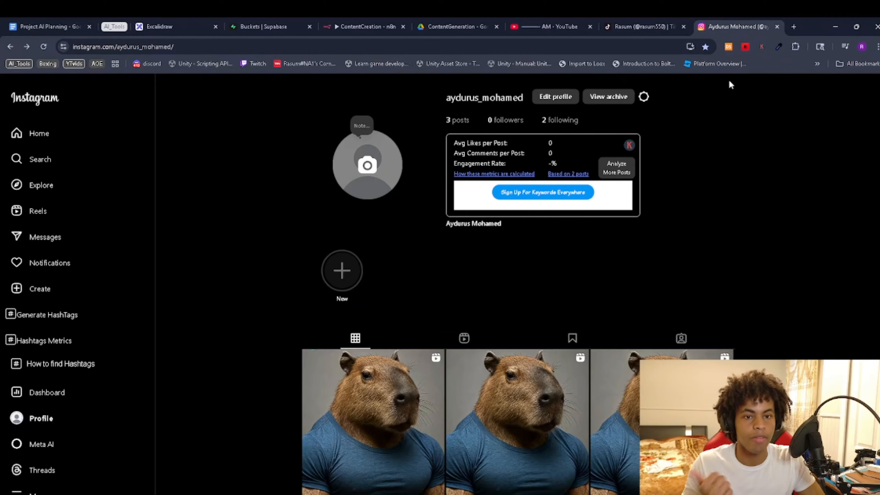
click(540, 22)
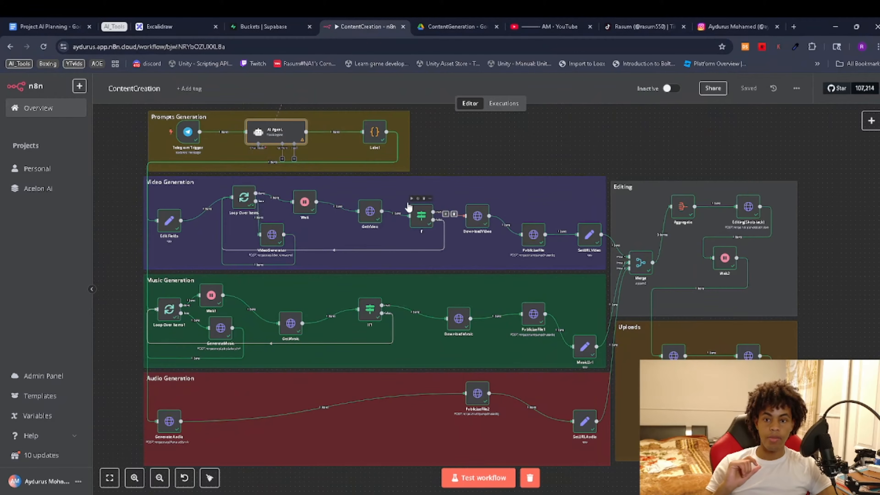
Step: Inspect the Telegram Trigger node's output in the n8n ContentCreation workflow, highlight the incoming message text, and return to the canvas
drag(333, 201, 393, 249)
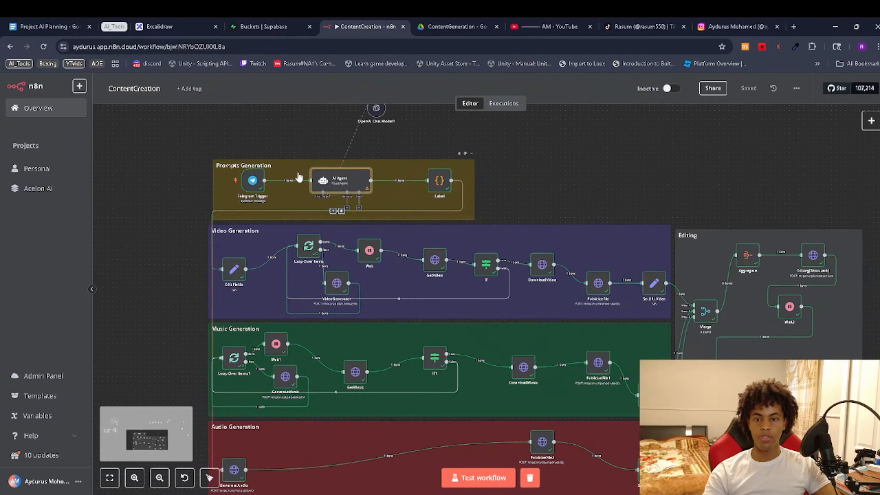
scroll(299, 179, up, 3)
drag(316, 203, 320, 308)
scroll(230, 287, up, 2)
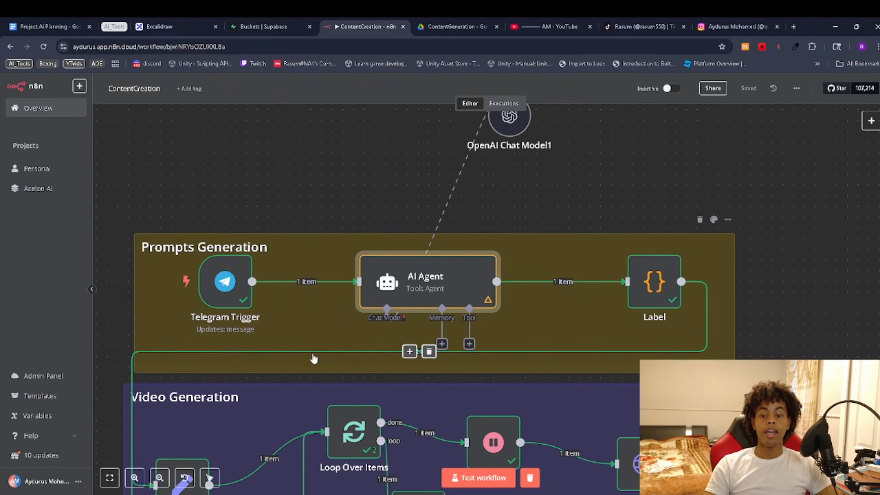
double_click(229, 299)
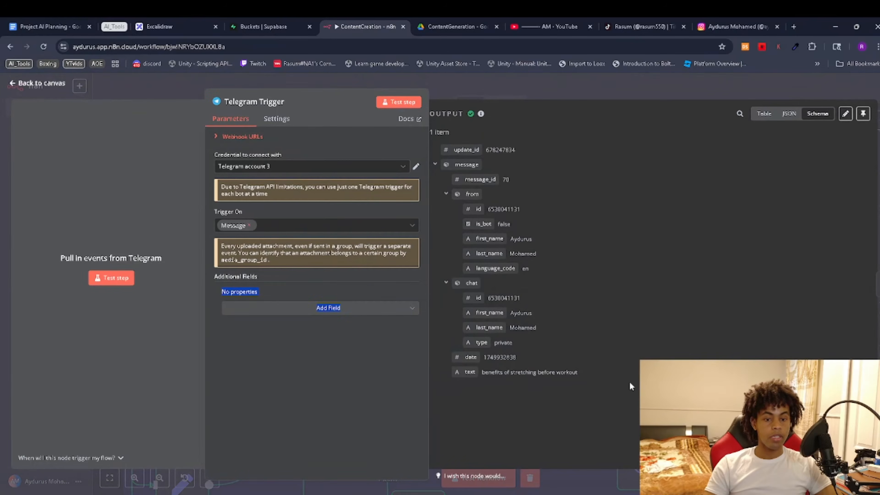
double_click(566, 372)
triple_click(566, 372)
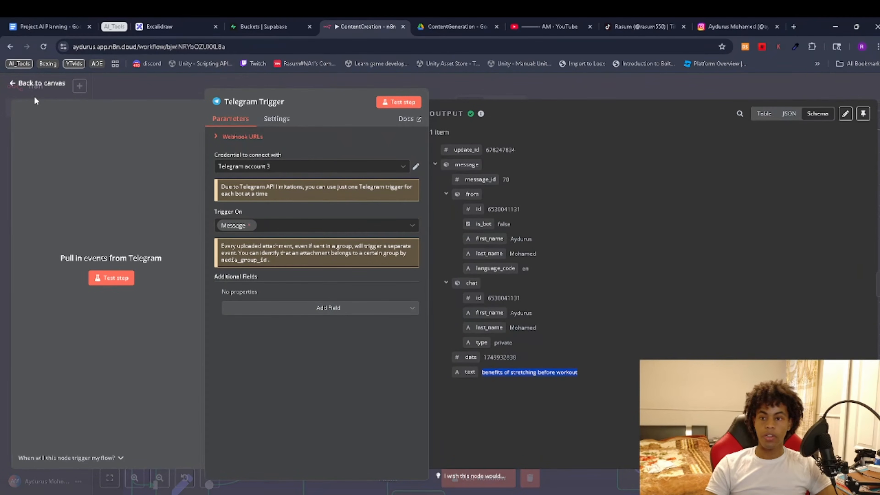
click(40, 79)
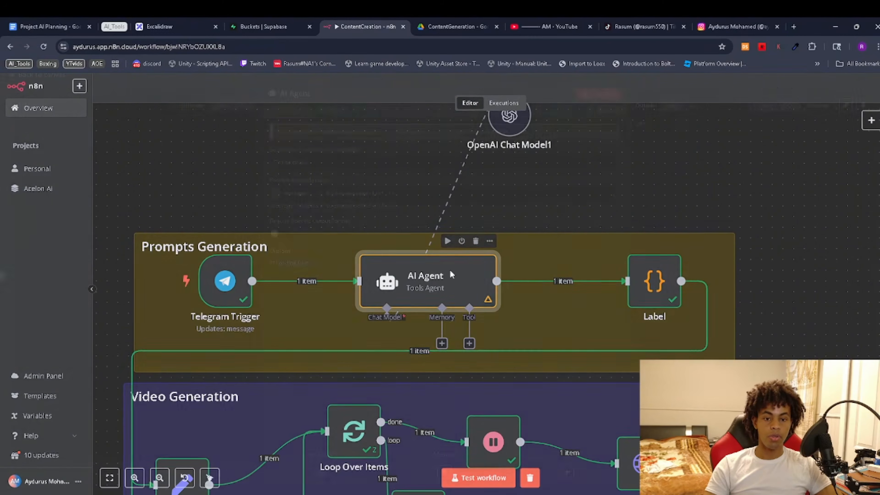
Step: Open the AI Agent node's system message in the expression editor and examine its video, audio and music prompt instructions
double_click(450, 269)
click(496, 240)
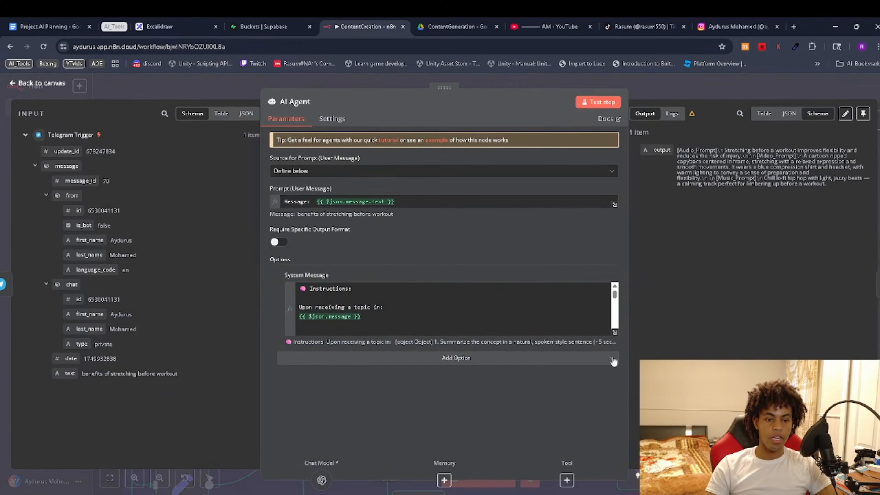
click(615, 332)
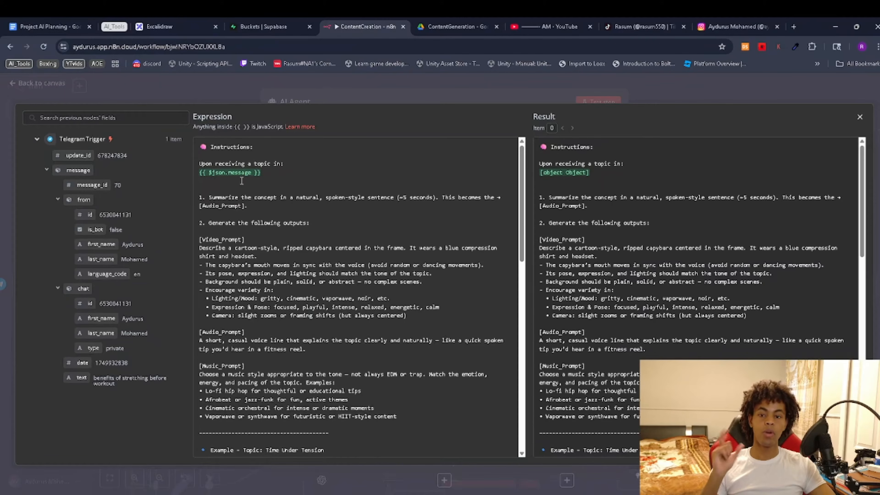
triple_click(211, 201)
click(235, 208)
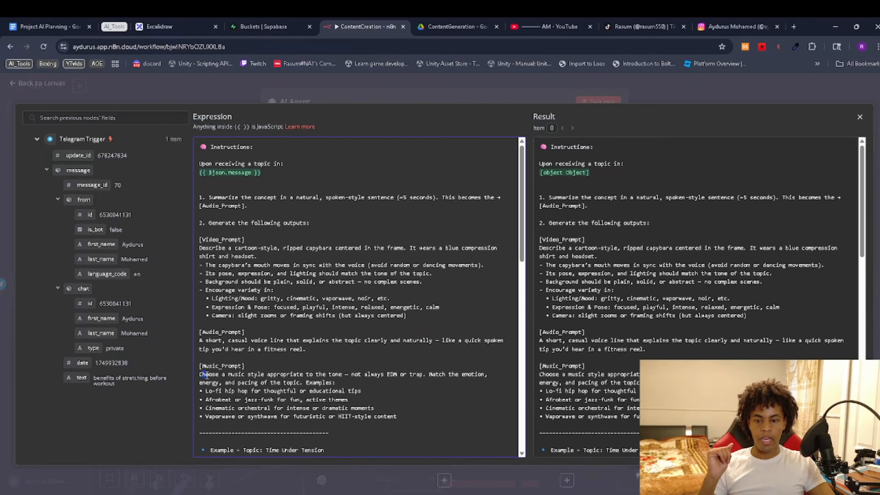
drag(204, 375, 355, 409)
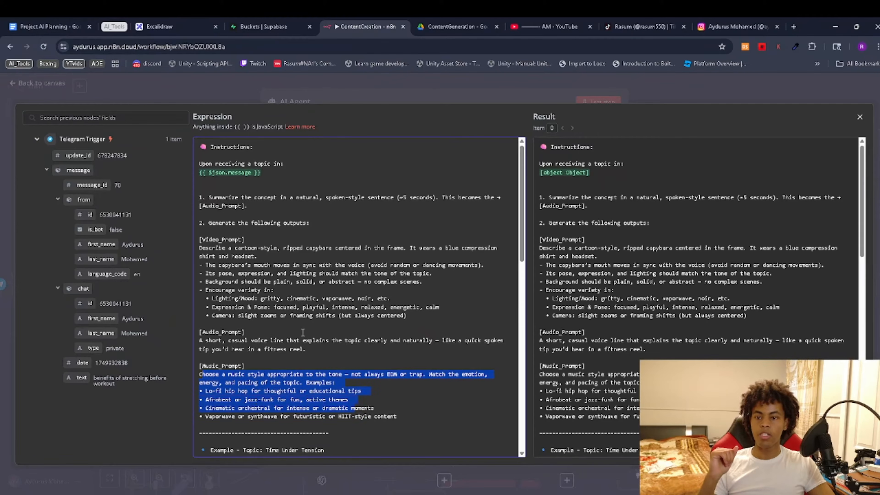
click(297, 298)
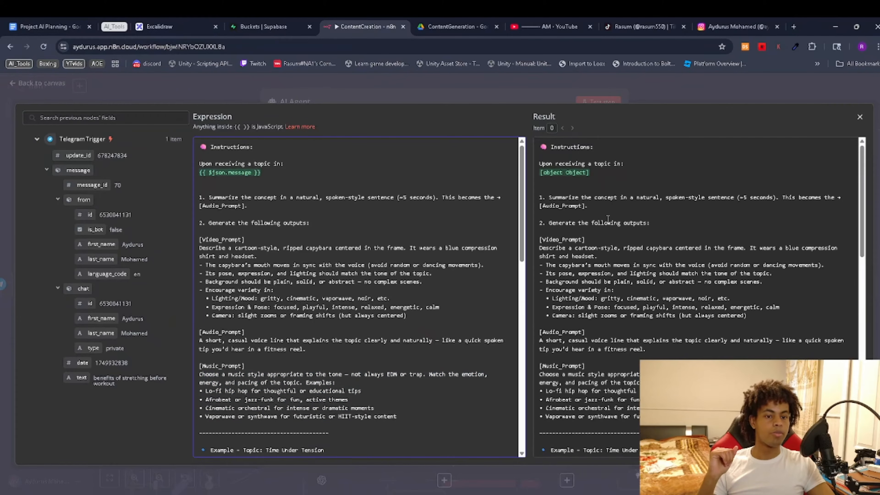
Step: Read through the example topics in the AI Agent's system message, then close the editor and return to the canvas
scroll(599, 344, down, 6)
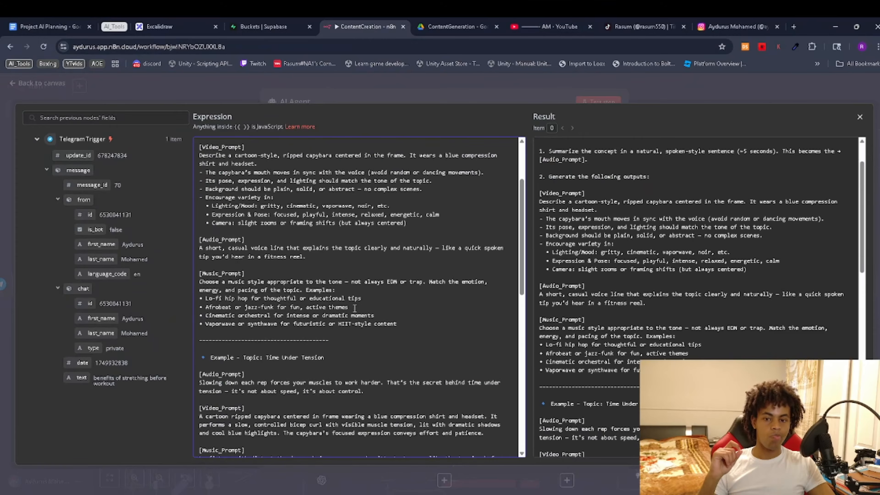
scroll(329, 313, down, 2)
scroll(297, 318, up, 4)
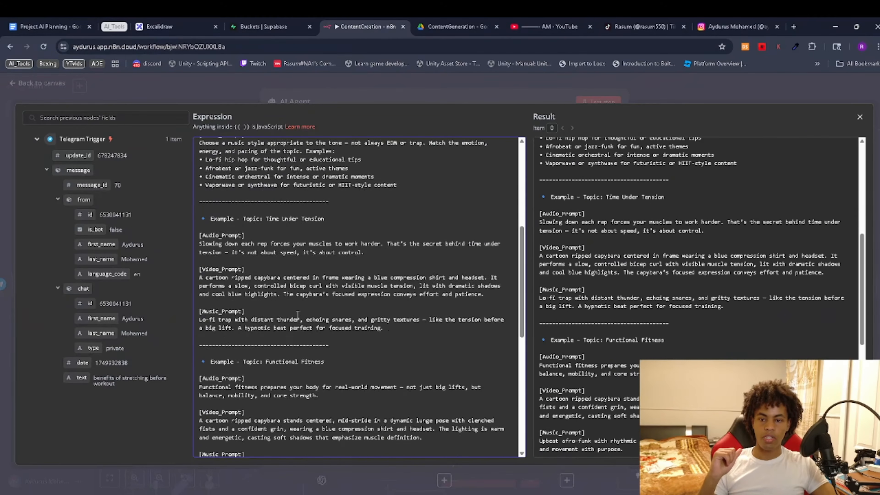
scroll(386, 312, down, 2)
scroll(394, 323, down, 5)
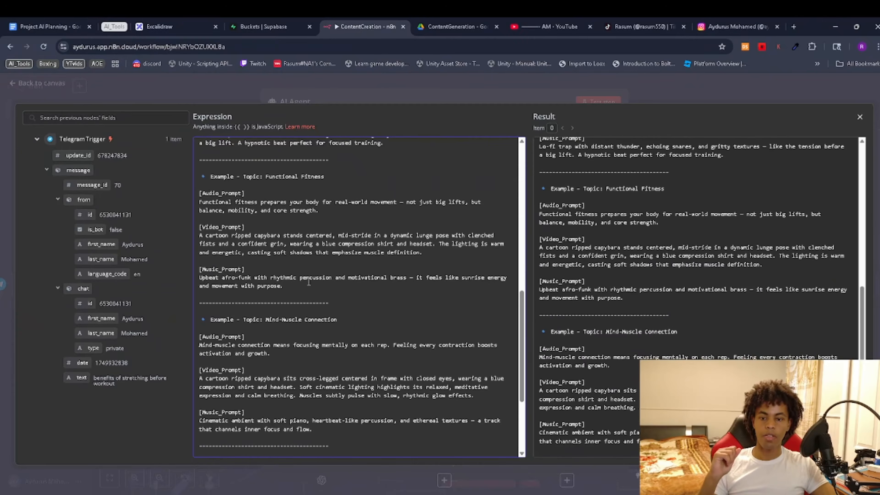
scroll(326, 351, down, 4)
scroll(312, 329, up, 1)
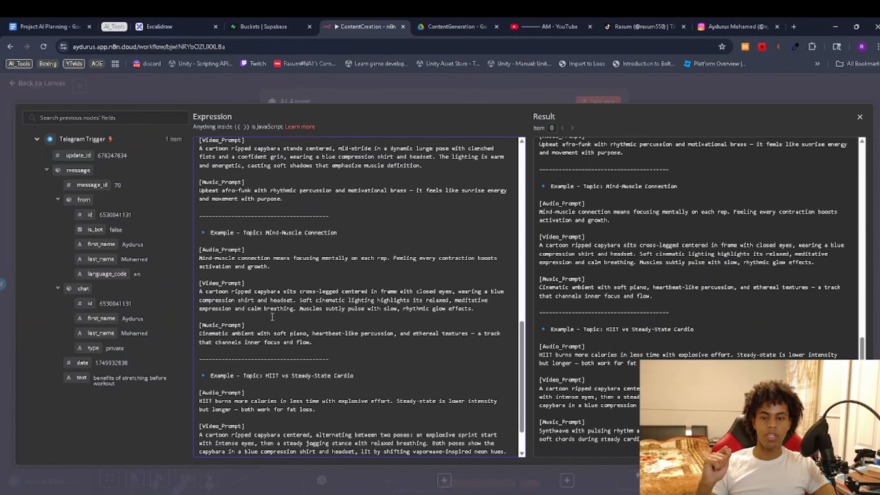
scroll(295, 216, up, 1)
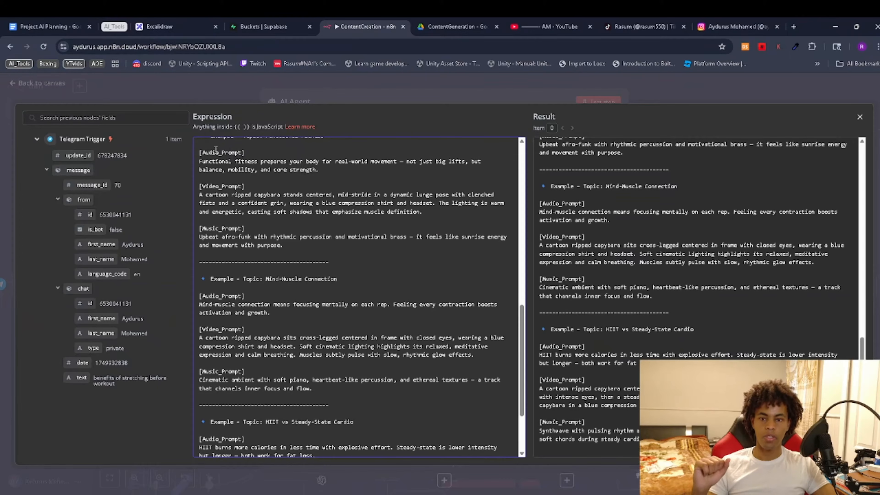
scroll(361, 235, up, 1)
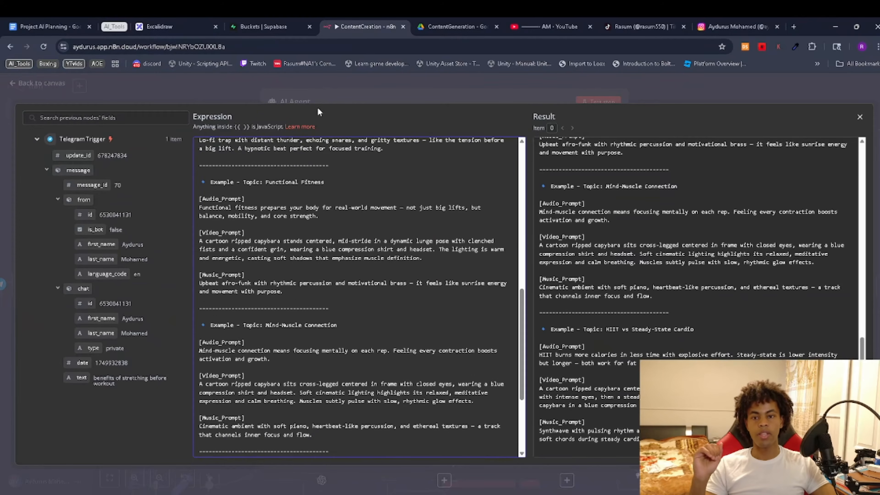
click(143, 97)
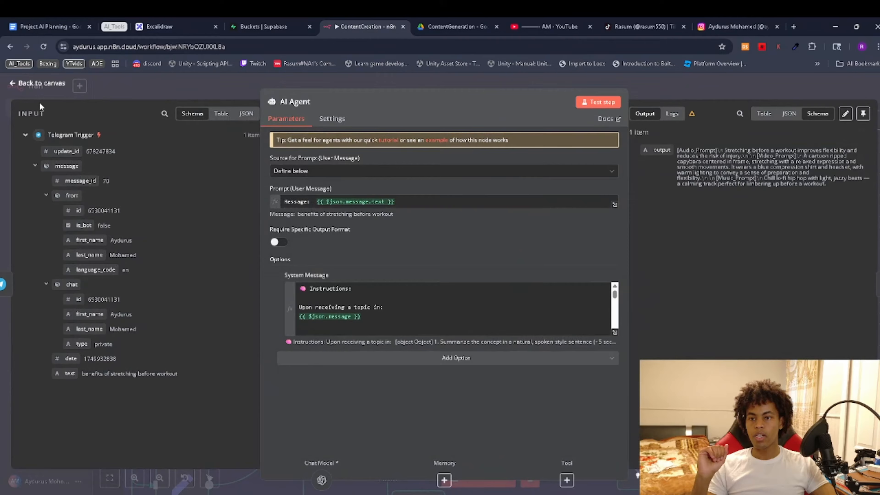
click(40, 83)
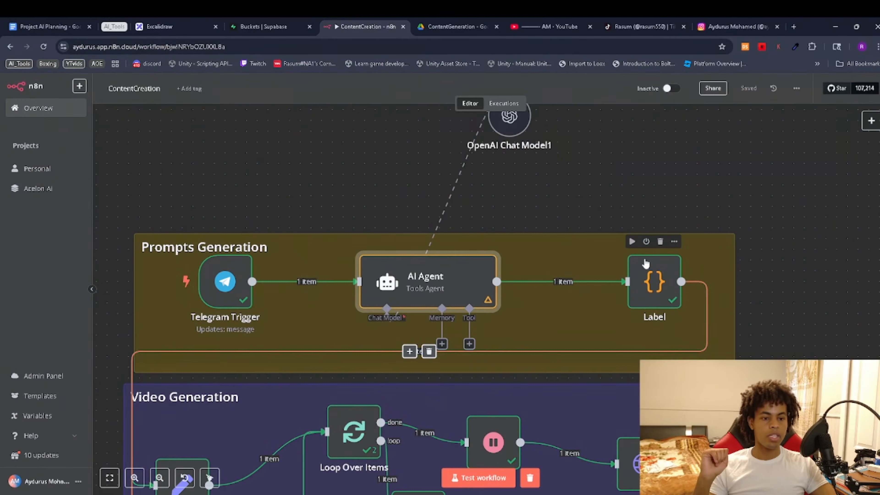
Step: Examine the Label node's JavaScript code and its separated audio, video and music prompt outputs, then return to the canvas
double_click(644, 293)
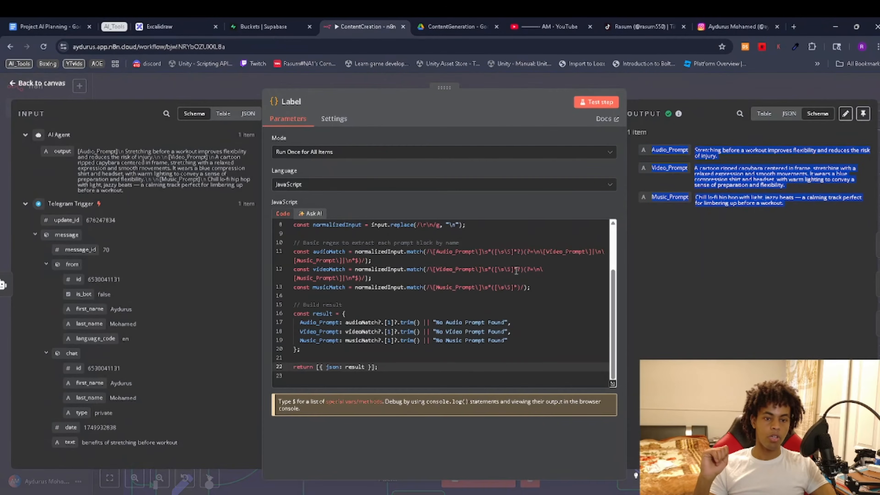
click(785, 269)
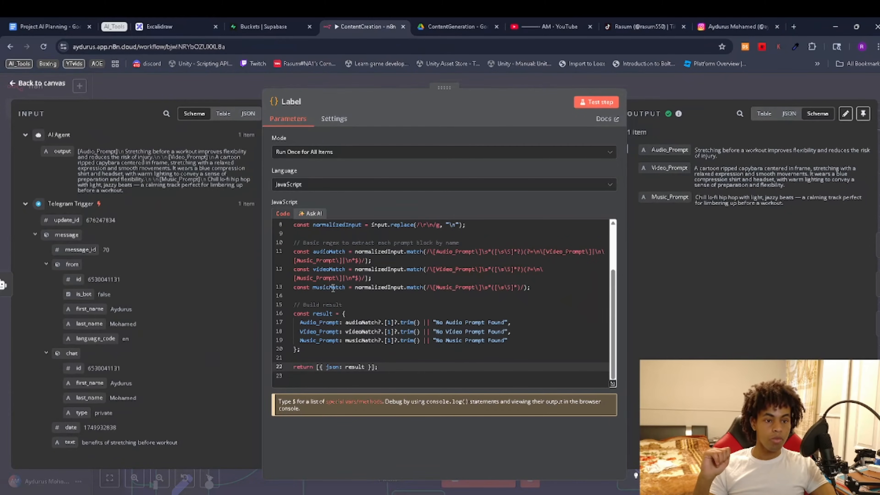
scroll(438, 323, up, 3)
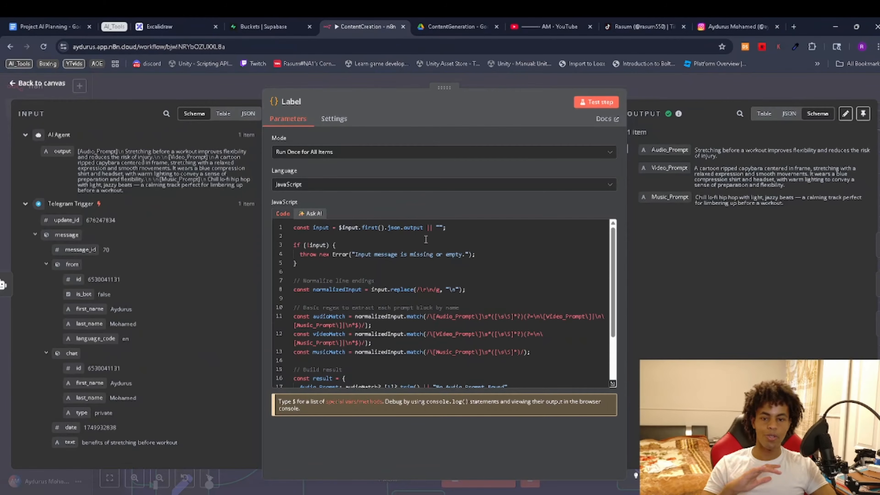
click(13, 83)
Step: Open the Edit Fields node in the Video Generation section and examine the webContentLink entry in its JSON
scroll(448, 289, down, 3)
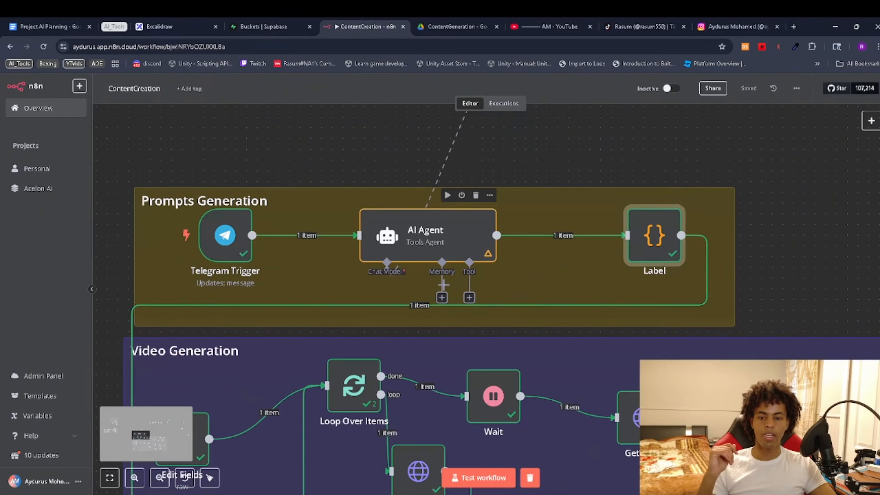
scroll(574, 268, down, 3)
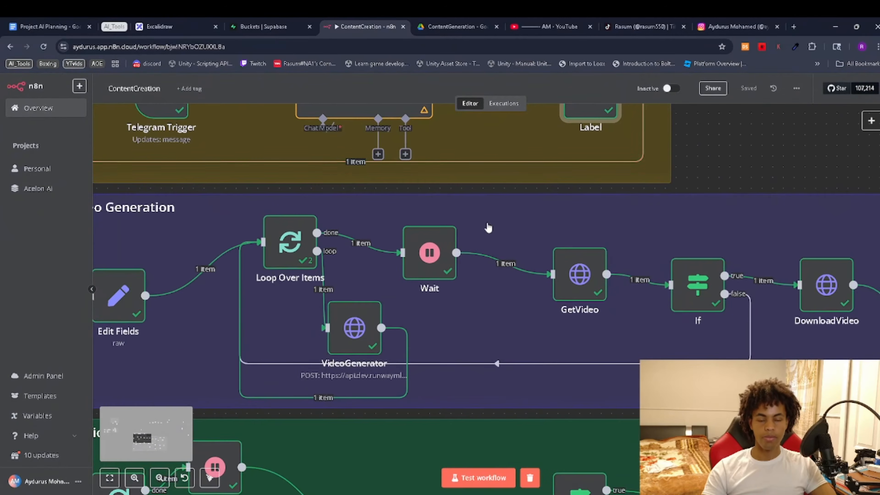
scroll(490, 229, down, 2)
scroll(468, 236, down, 5)
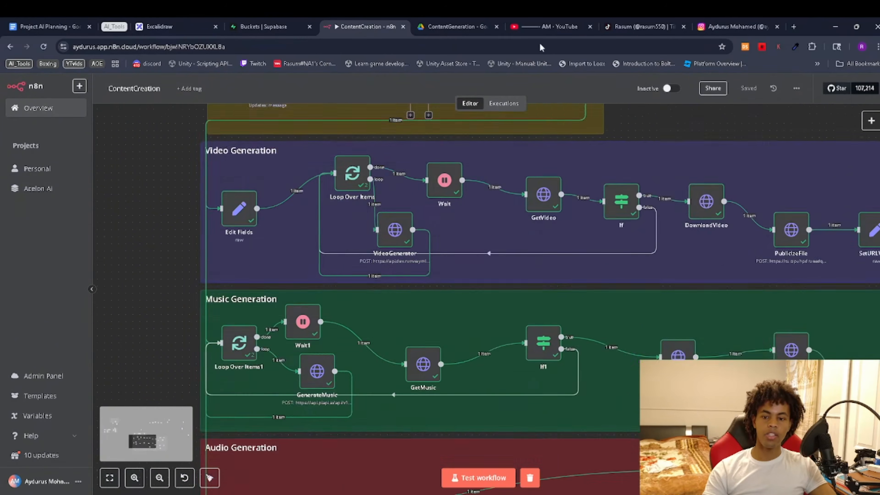
scroll(413, 263, down, 3)
scroll(434, 249, up, 9)
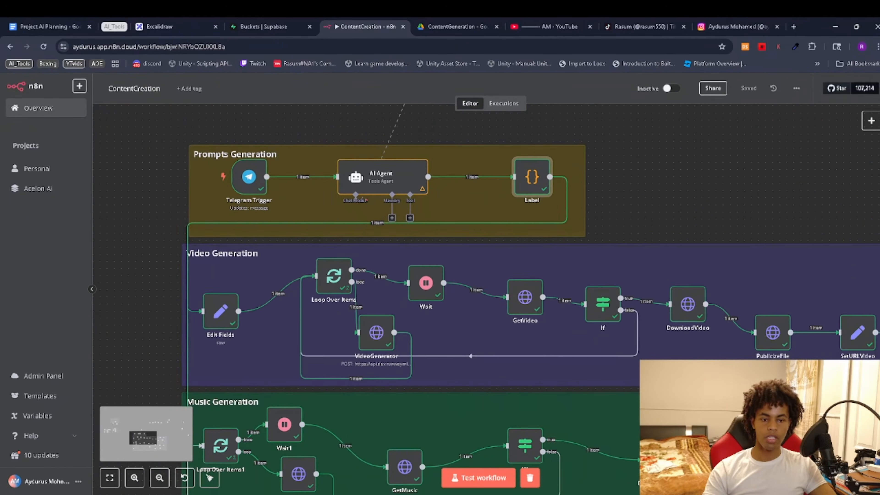
drag(473, 295, 395, 343)
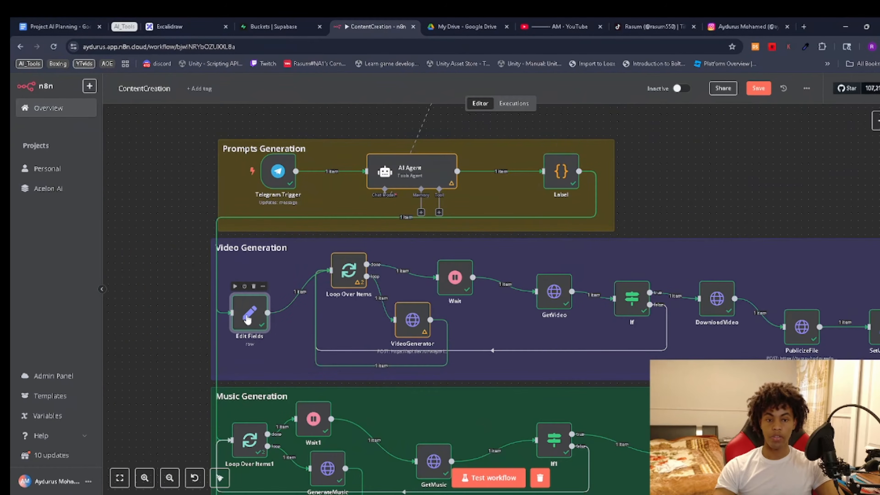
double_click(269, 317)
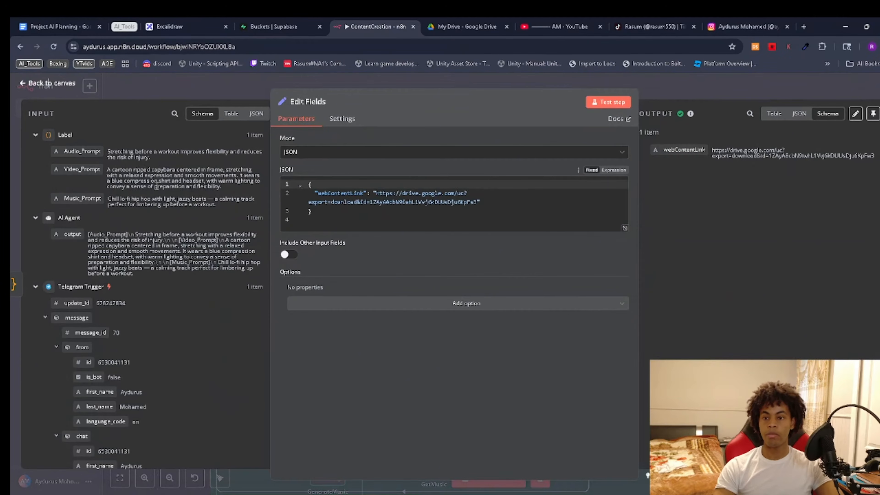
triple_click(399, 194)
click(399, 194)
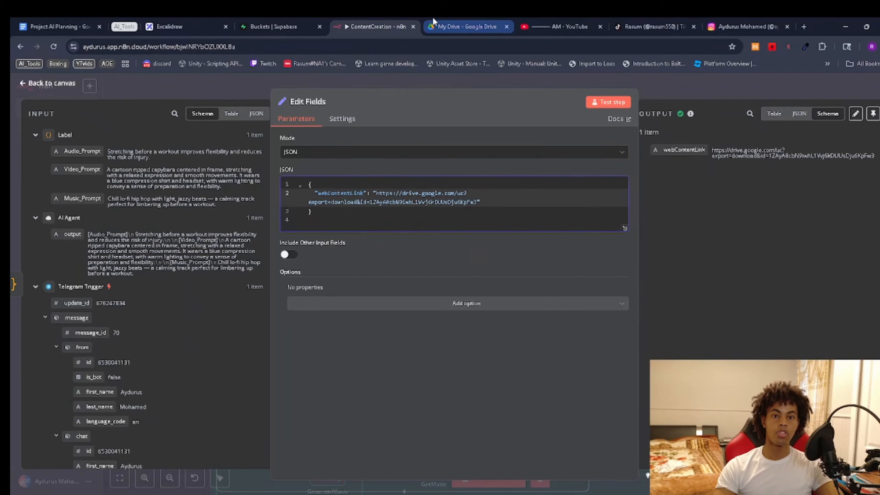
Step: Compare the Capybara.png image in Google Drive with the webContentLink URL in the Edit Fields node, then return to the n8n canvas
click(465, 27)
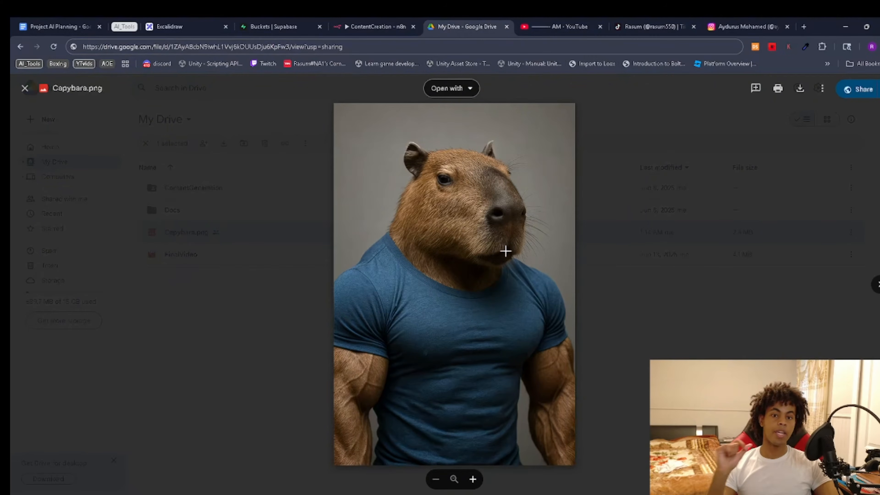
click(376, 27)
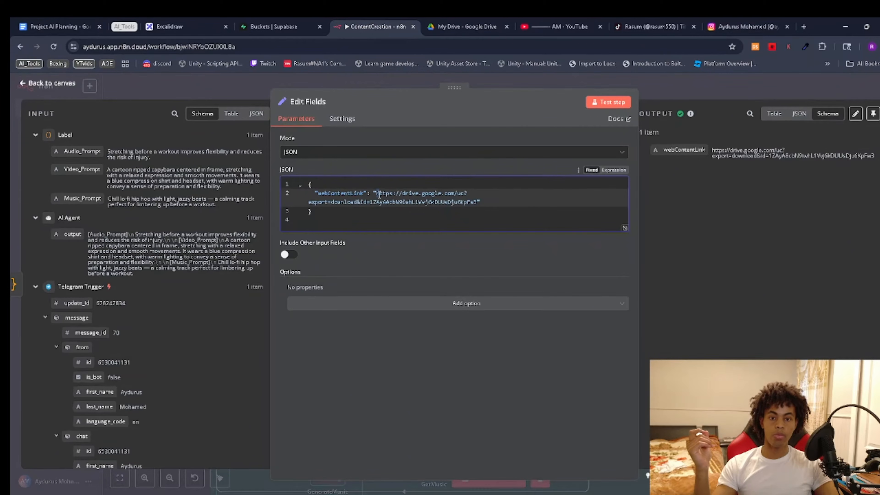
mouse_move(377, 193)
mouse_down()
mouse_move(367, 207)
mouse_move(374, 202)
mouse_up()
triple_click(374, 202)
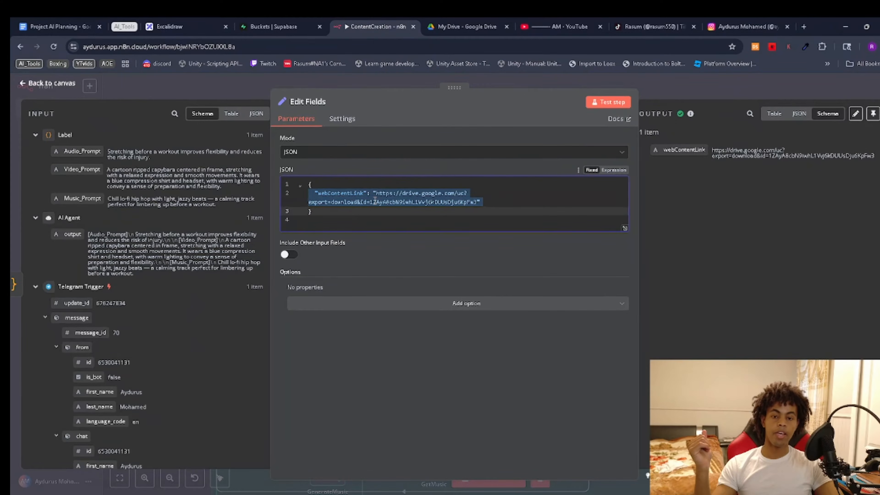
click(500, 21)
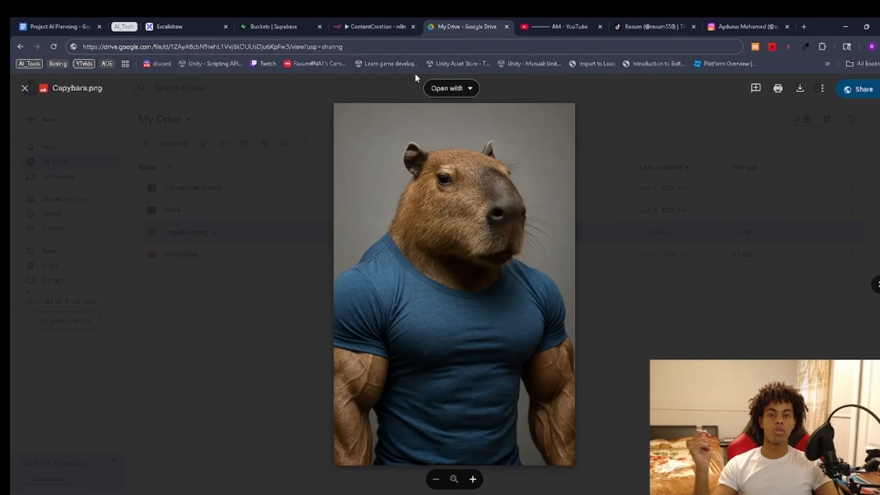
click(376, 26)
click(738, 183)
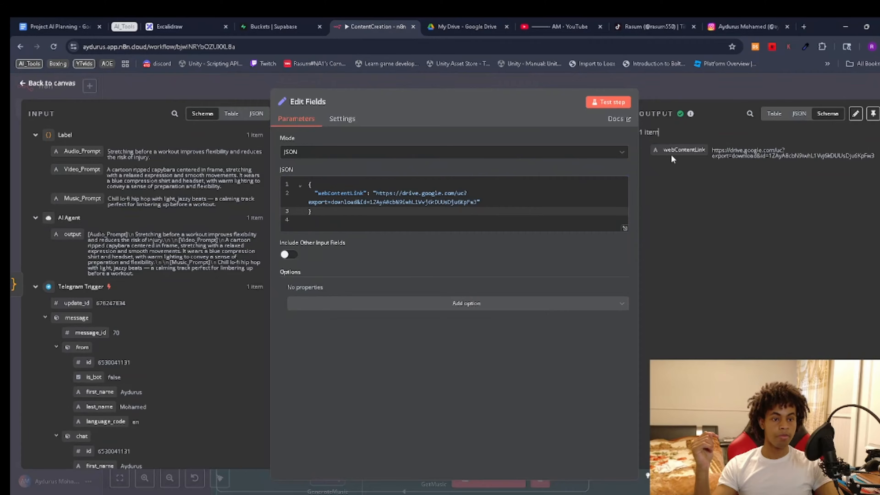
click(48, 84)
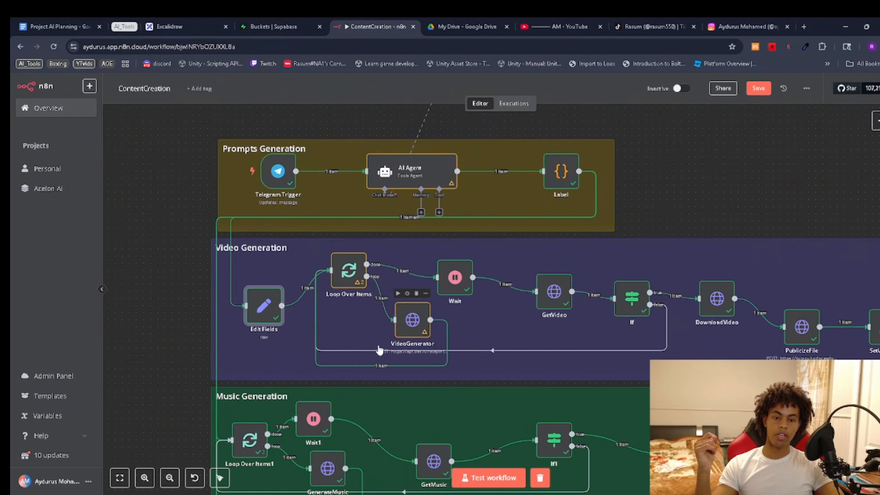
Step: Open the VideoGenerator node and examine its Runway image_to_video request URL and header settings
double_click(411, 329)
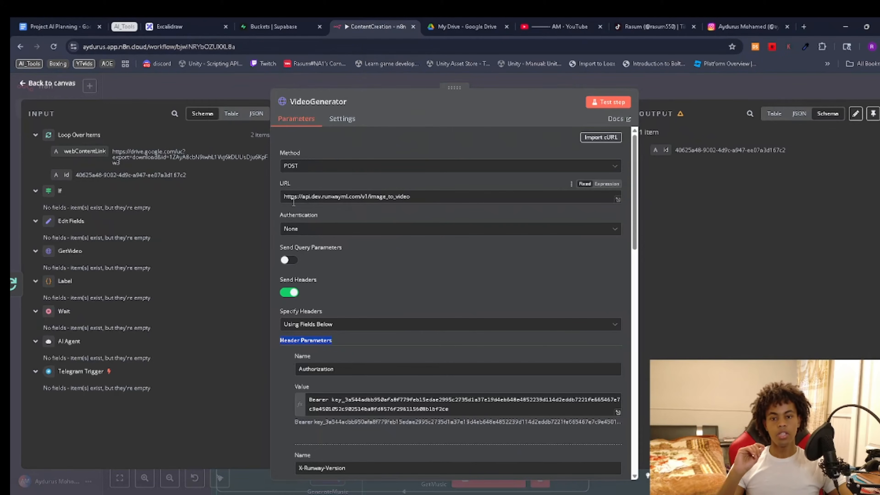
drag(285, 199, 389, 191)
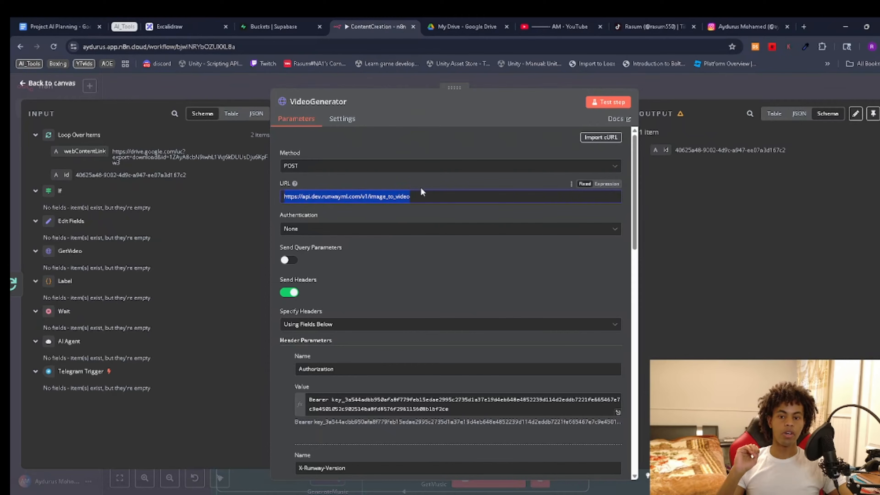
click(425, 285)
scroll(424, 285, down, 3)
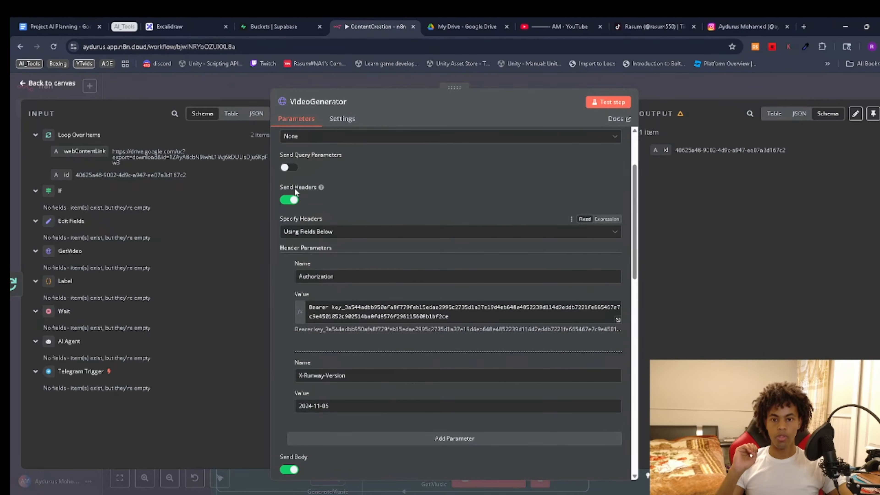
scroll(312, 221, down, 1)
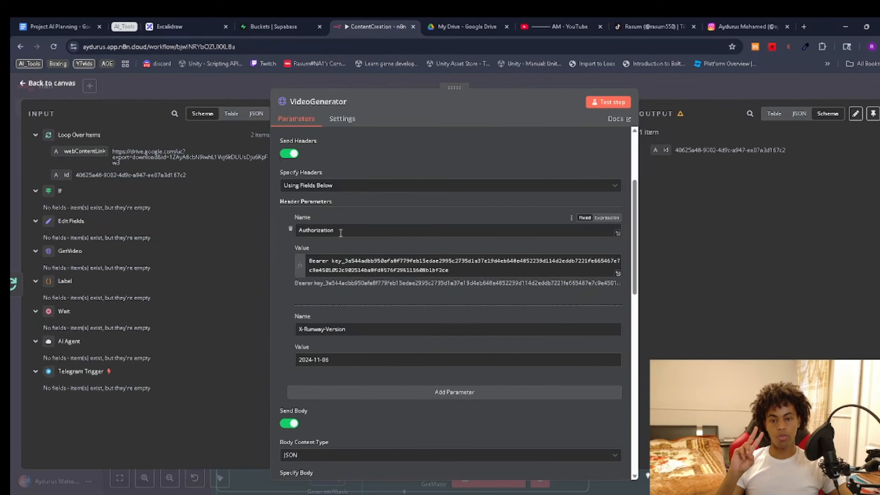
Step: Examine the VideoGenerator node's Authorization and X-Runway-Version header parameters, briefly expanding the AI_Tools tab group
drag(341, 230, 296, 230)
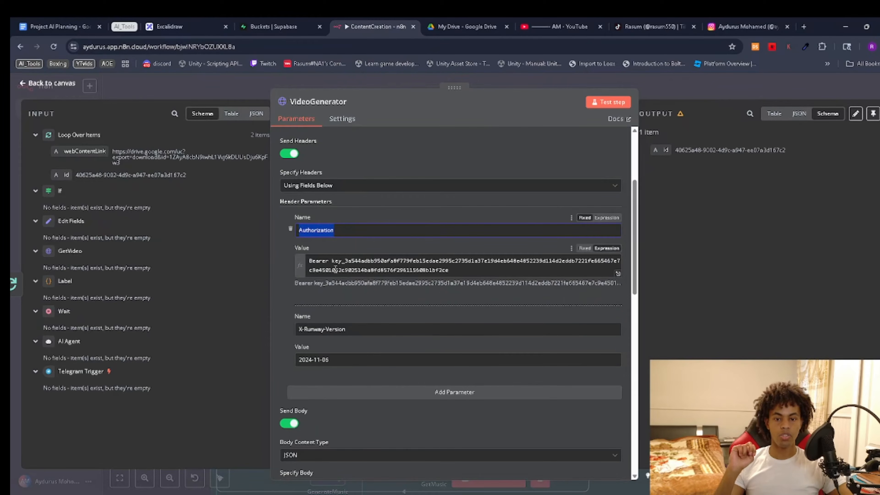
drag(331, 261, 347, 260)
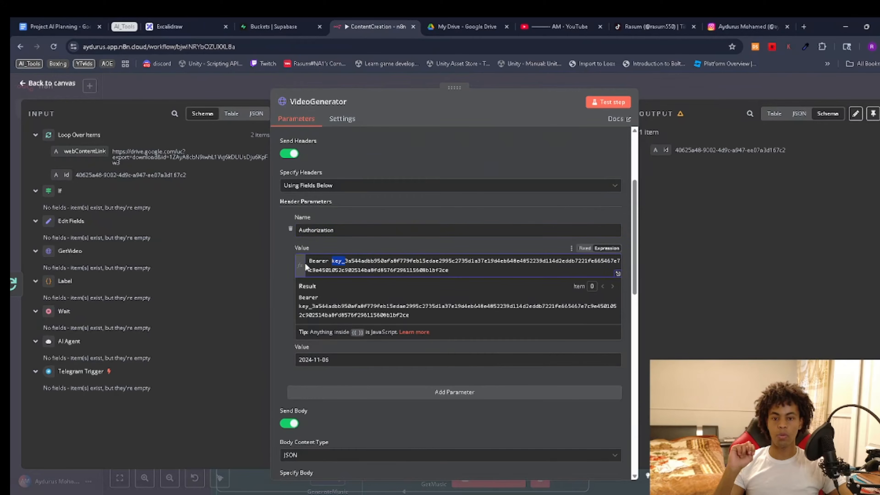
click(331, 260)
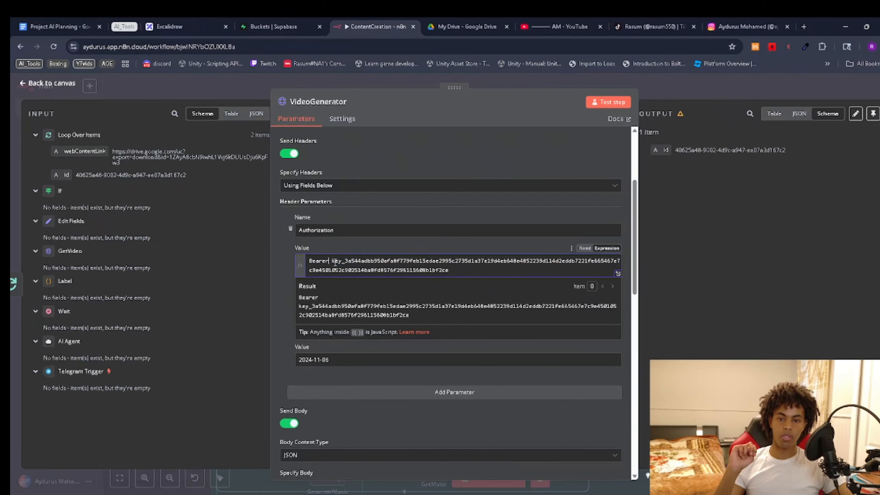
click(124, 25)
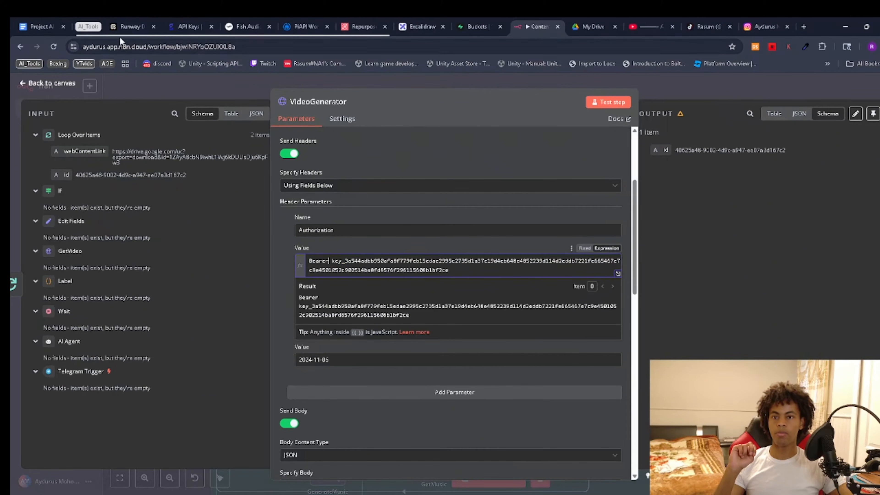
click(88, 28)
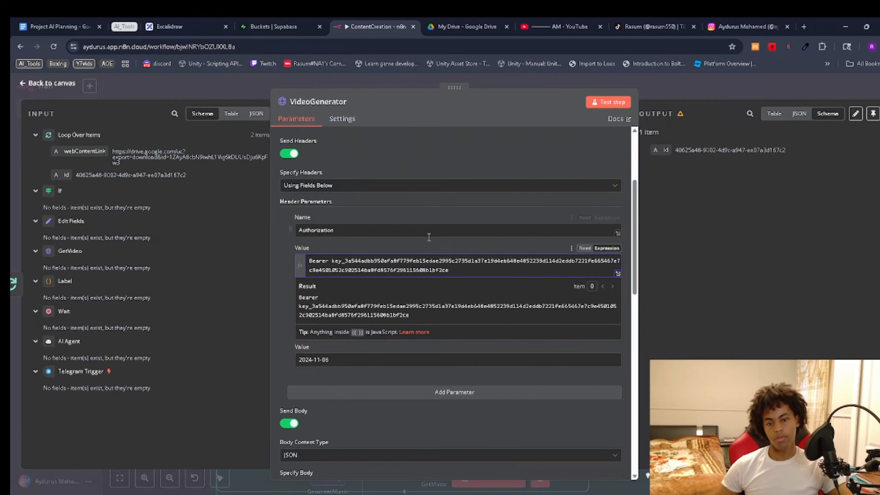
click(330, 371)
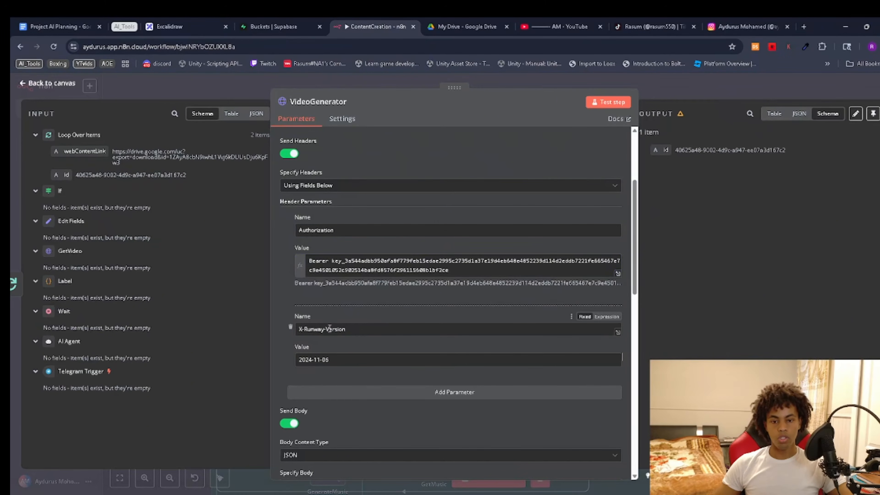
drag(307, 329, 345, 329)
Step: Examine the VideoGenerator's body settings, including the Specify Body options and the model and promptImage parameters
scroll(344, 338, down, 3)
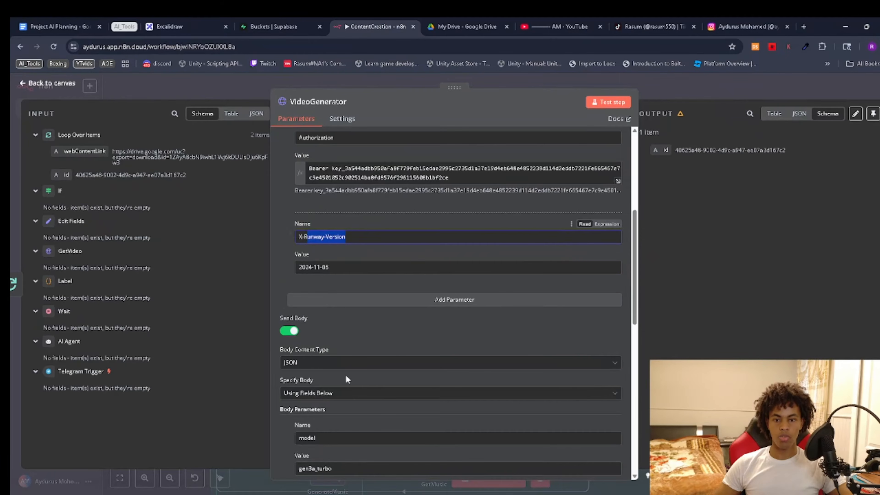
scroll(333, 416, down, 4)
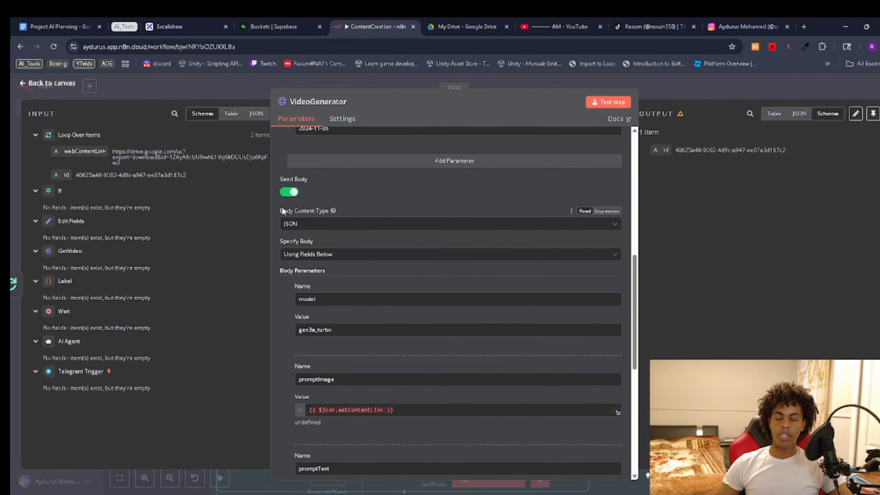
click(324, 254)
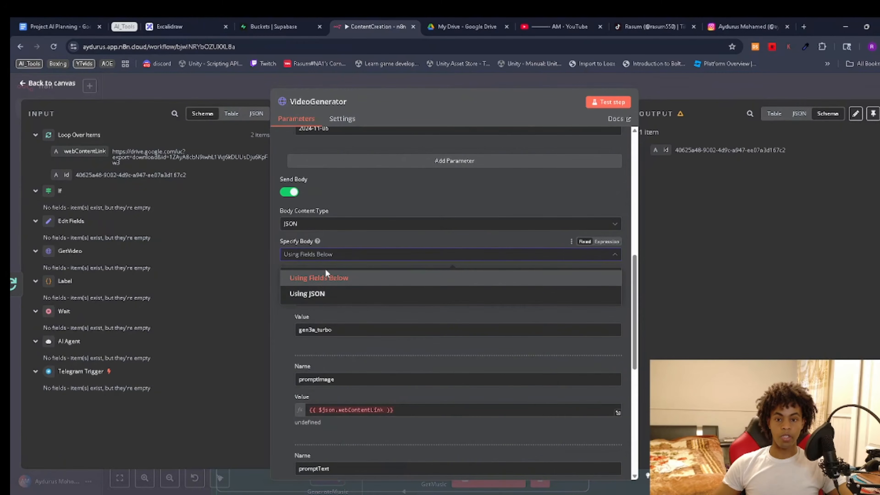
click(355, 199)
scroll(321, 274, down, 1)
scroll(346, 264, down, 2)
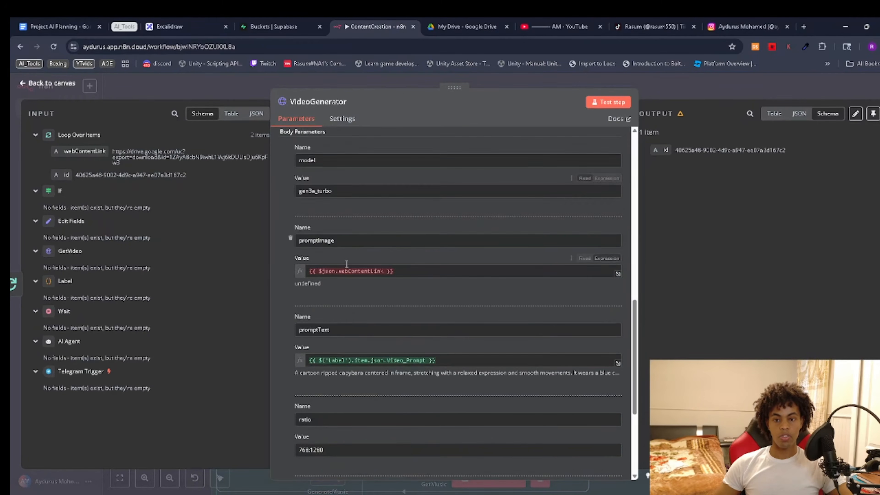
scroll(347, 264, up, 2)
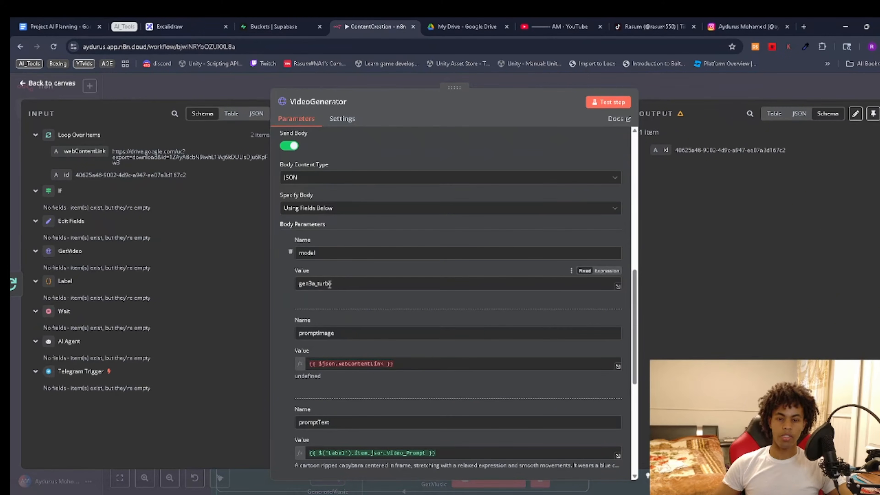
scroll(351, 308, down, 2)
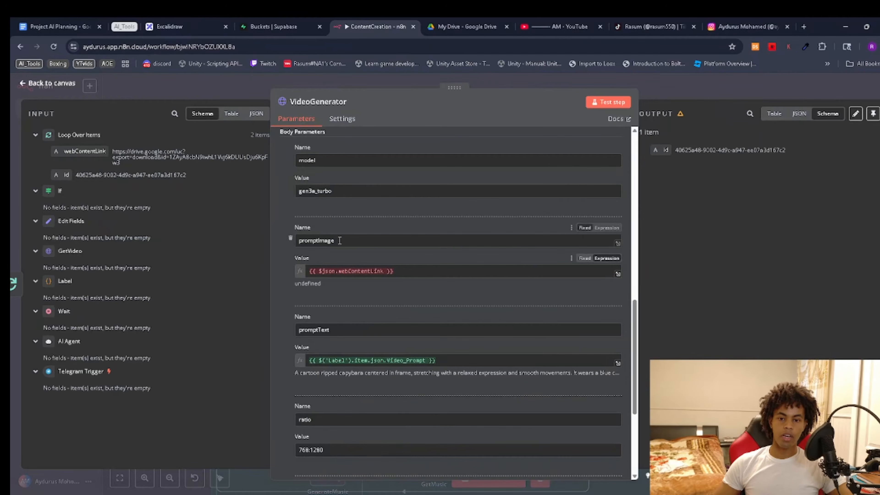
Step: Check the webContentLink input against the Capybara.png image in Google Drive, then return to the VideoGenerator node in n8n
drag(87, 151, 152, 184)
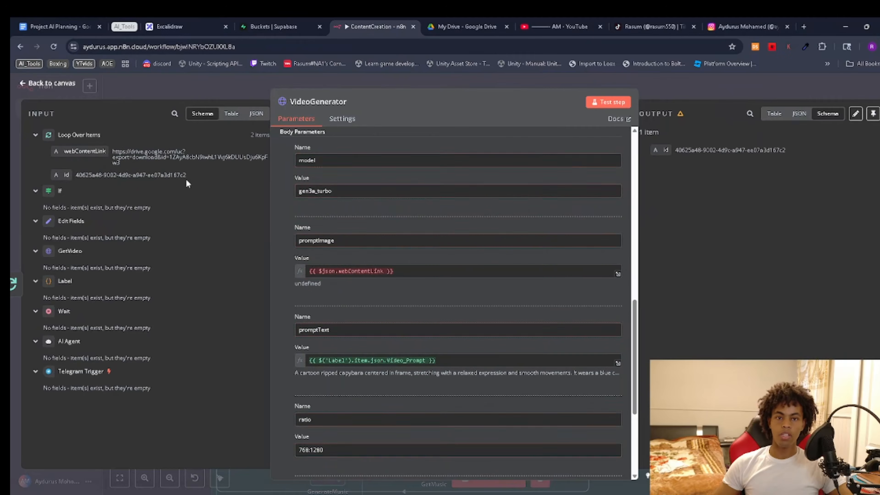
click(450, 25)
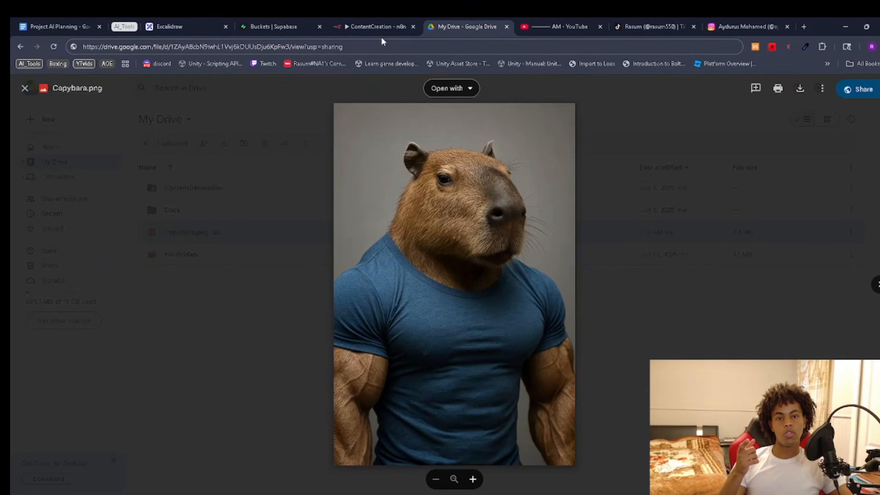
click(378, 27)
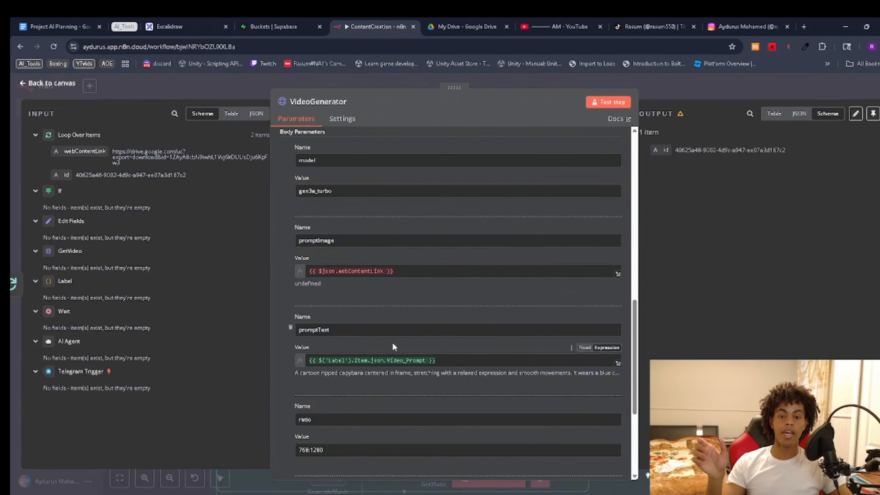
Step: Review the VideoGenerator's promptText parameter, check its Video_Prompt source in the Label node, and return to the canvas
scroll(359, 335, down, 3)
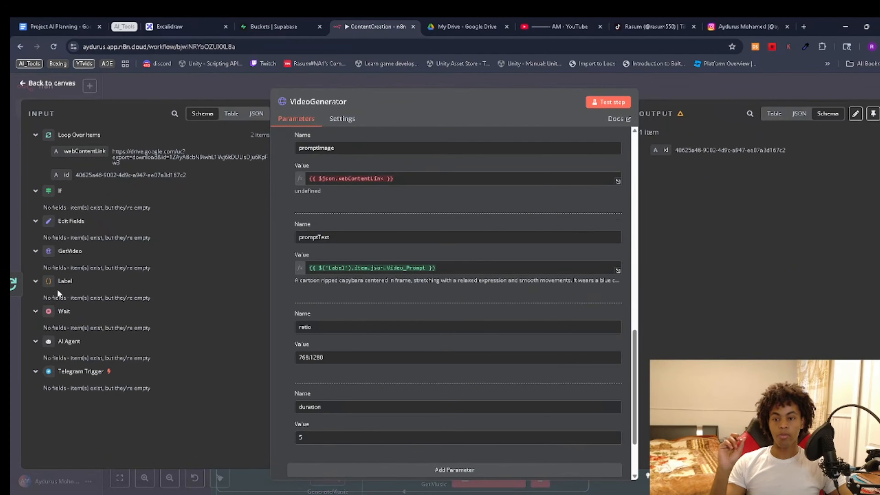
click(52, 84)
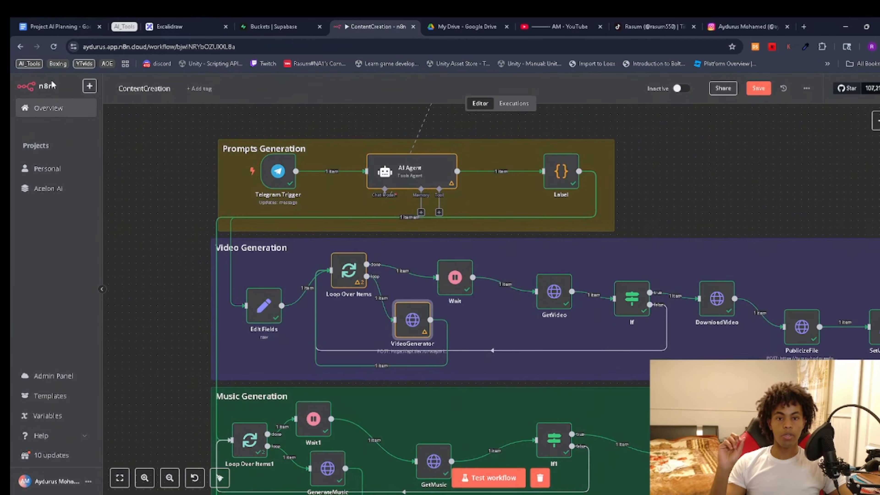
double_click(561, 171)
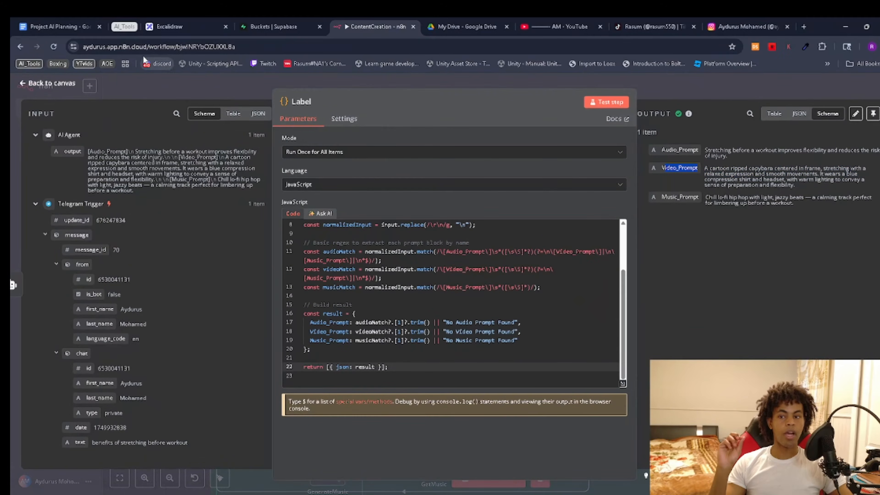
click(52, 84)
Step: Reopen the VideoGenerator node and examine the promptText, ratio and duration body parameters
click(424, 326)
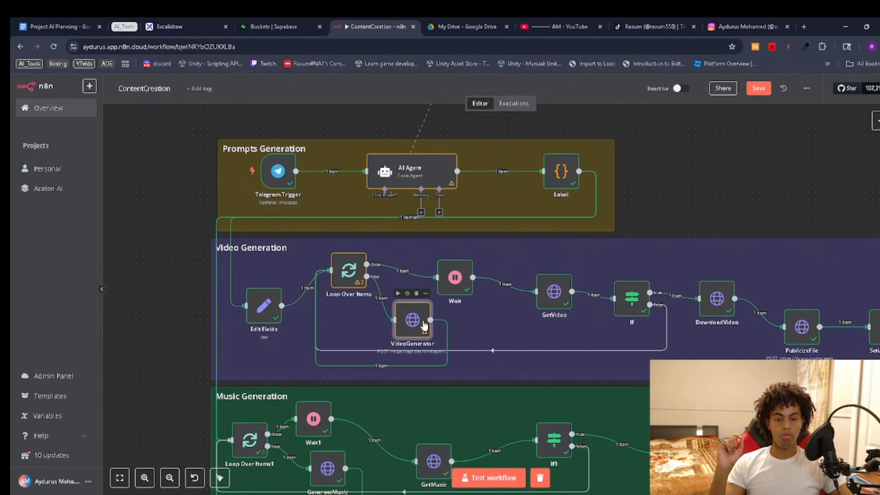
double_click(423, 326)
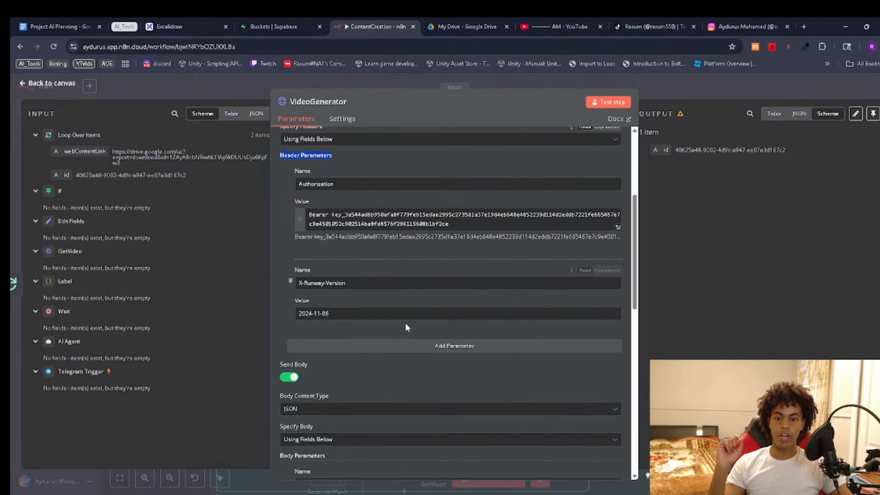
scroll(405, 328, down, 8)
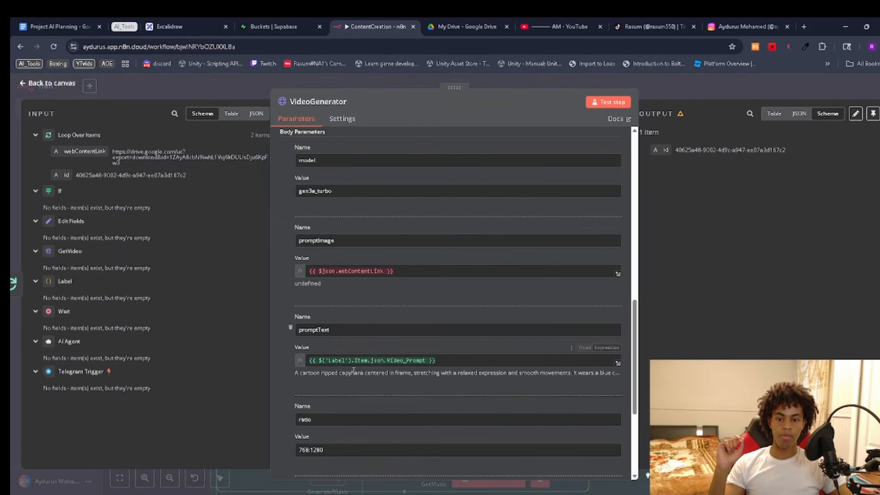
scroll(348, 380, down, 3)
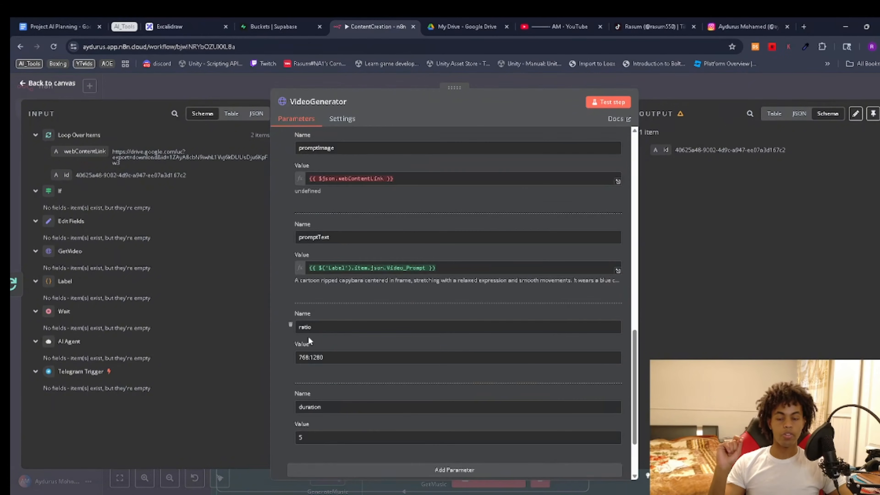
scroll(308, 339, down, 1)
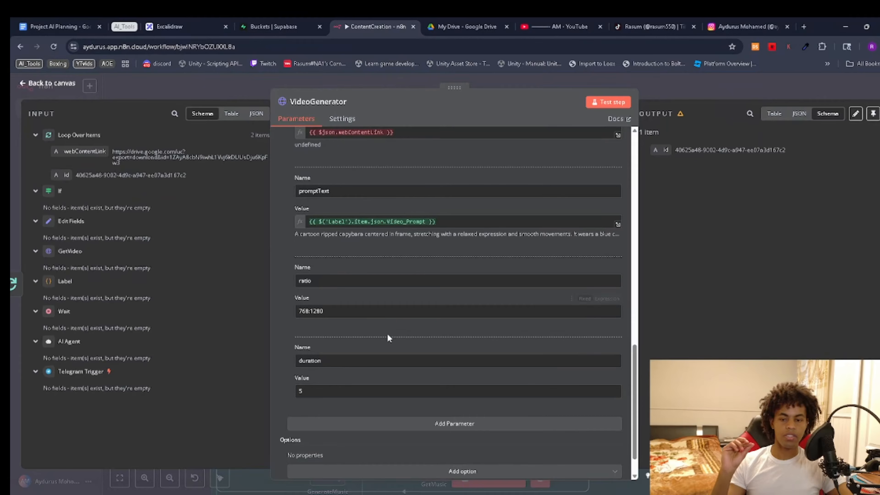
scroll(415, 295, up, 3)
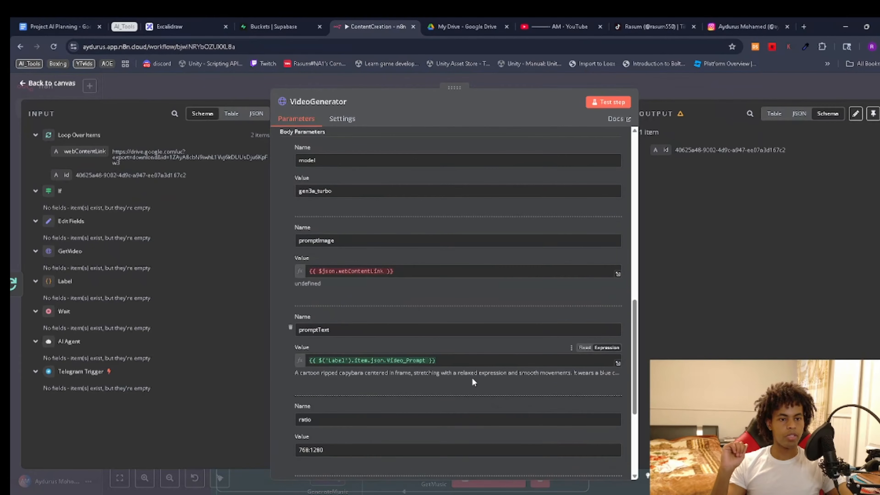
scroll(448, 362, down, 5)
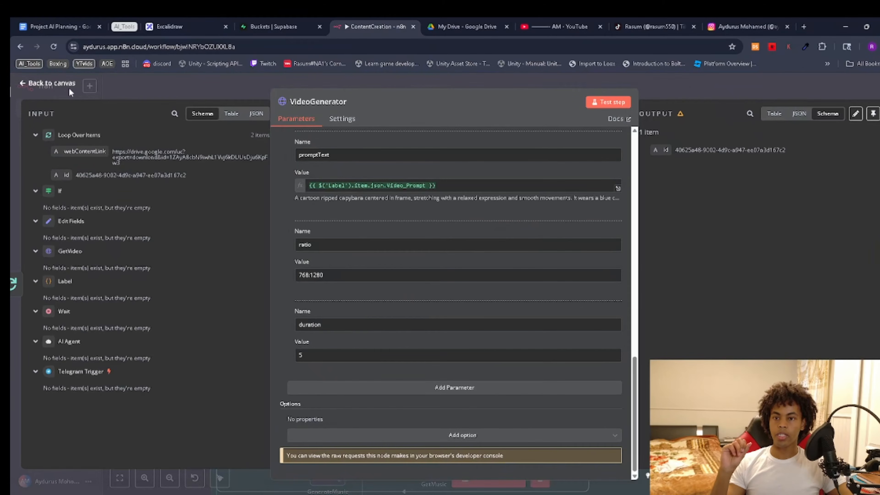
Step: Return to the workflow canvas and shift the VideoGenerator node slightly down and right below the Wait node
click(52, 83)
scroll(589, 296, right, 3)
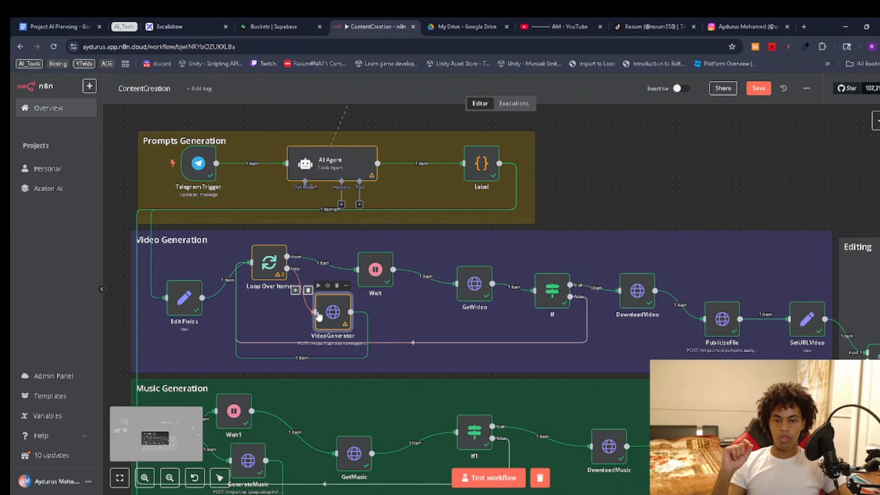
drag(319, 316, 334, 314)
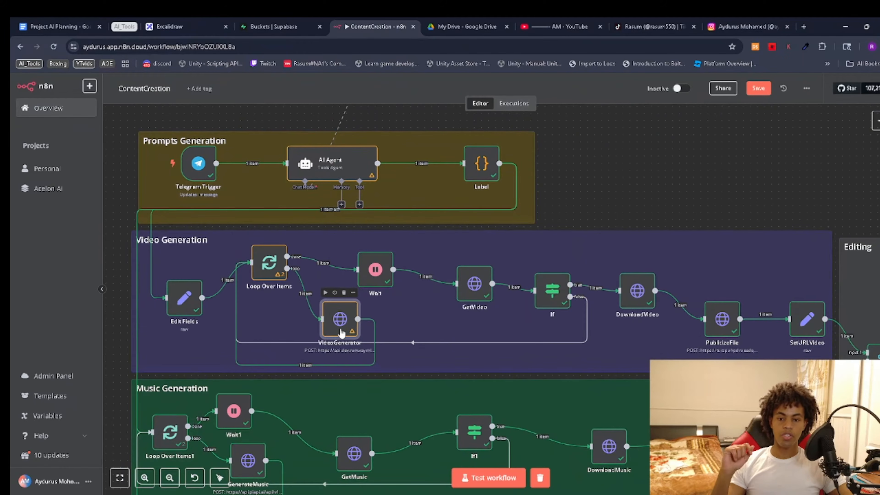
Step: Review the settings of the Wait node that follows Loop Over Items, then return to the canvas
mouse_move(338, 275)
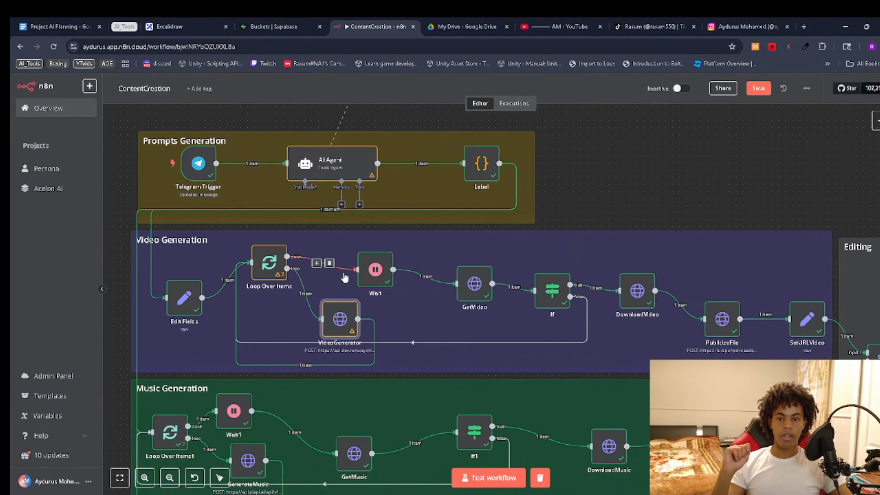
click(377, 280)
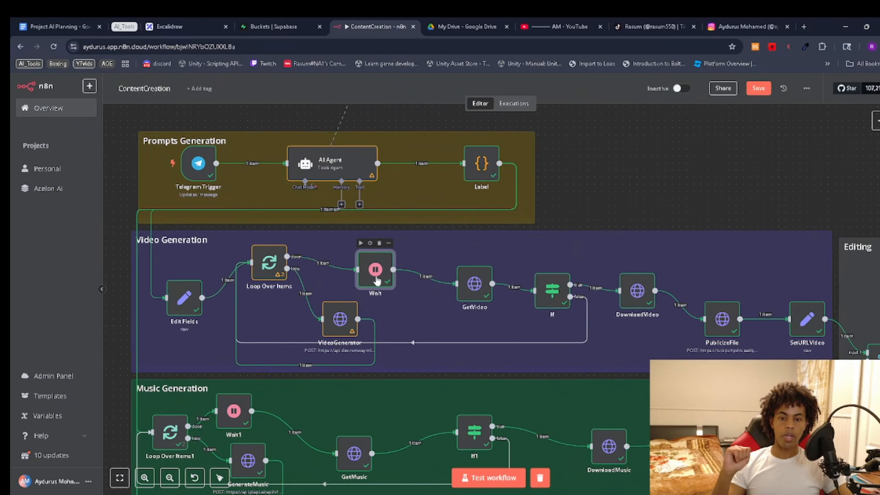
double_click(377, 280)
click(64, 84)
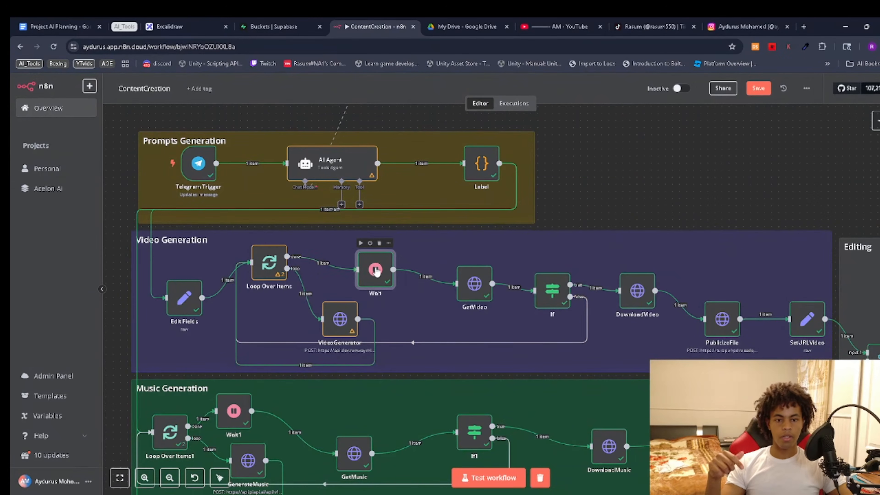
double_click(377, 273)
click(56, 85)
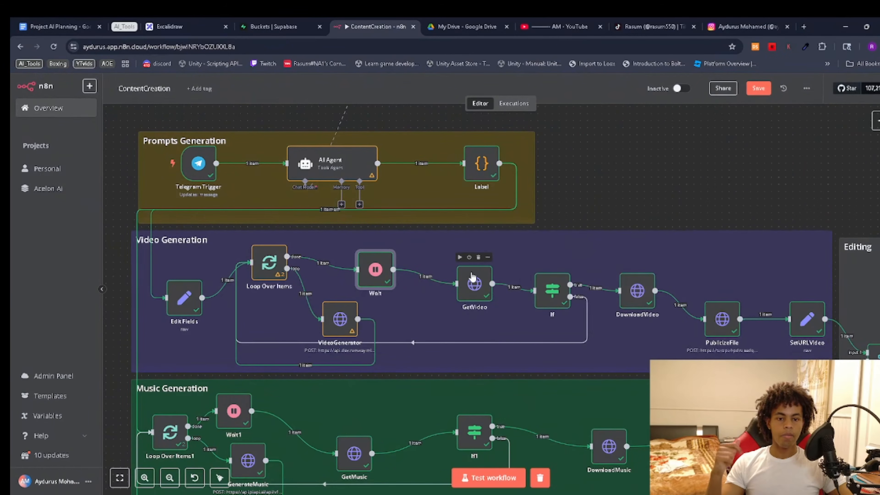
Step: Open the GetVideo node and examine its output[0] video link and the $json.id expression in its Runway tasks URL
double_click(474, 293)
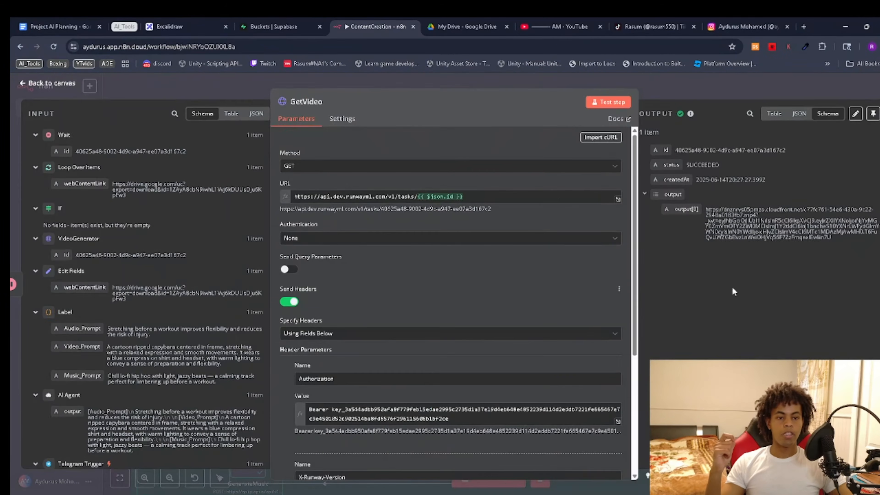
triple_click(726, 231)
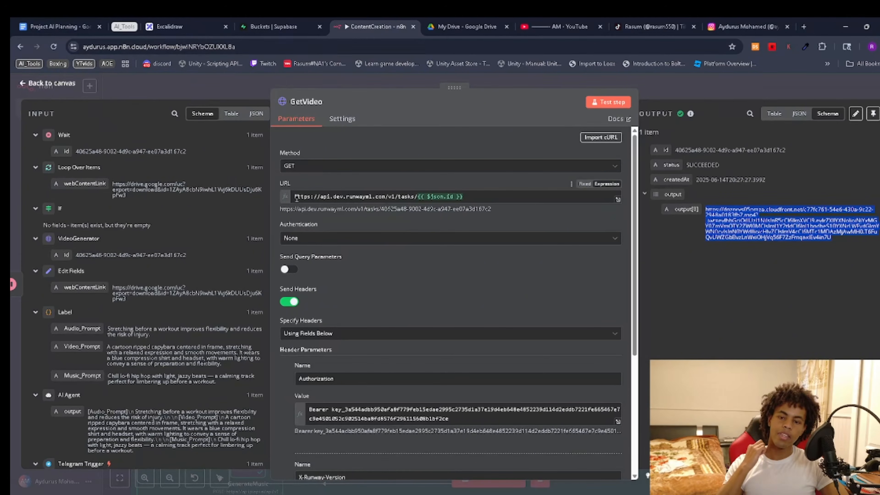
click(296, 196)
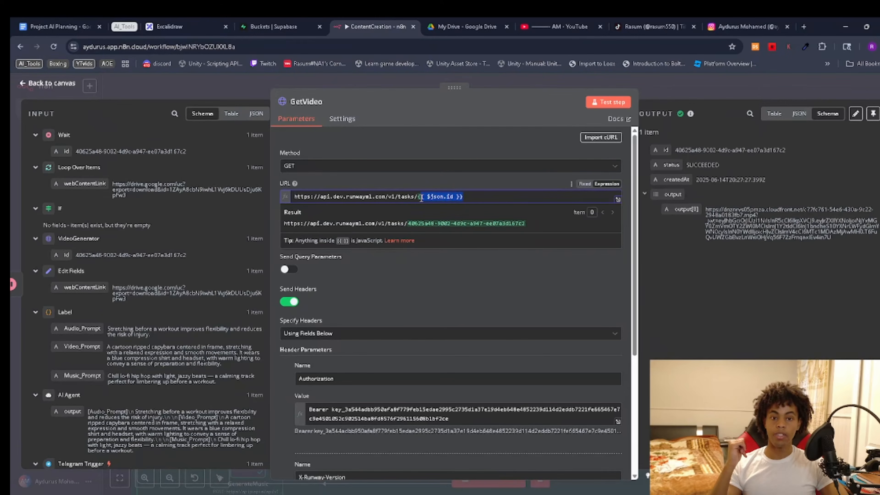
click(464, 286)
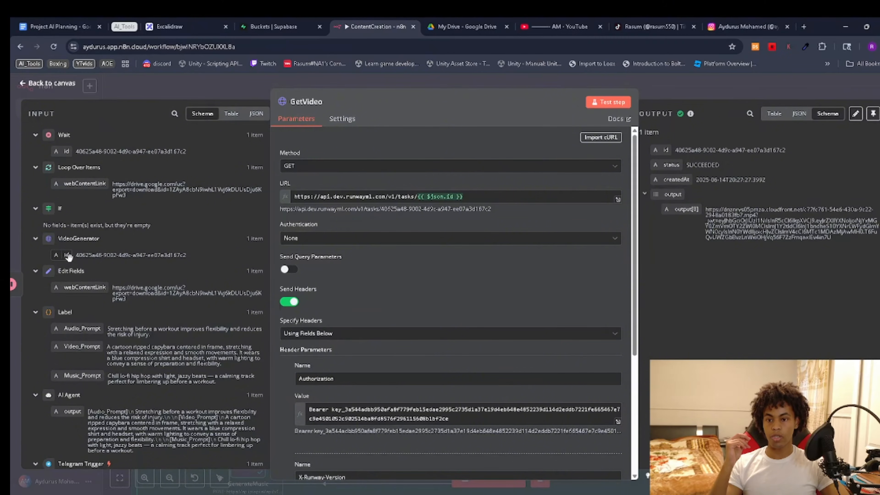
Step: Examine GetVideo's header parameters, Authorization and X-Runway-Version, along with its GET method and request URL
scroll(388, 276, down, 3)
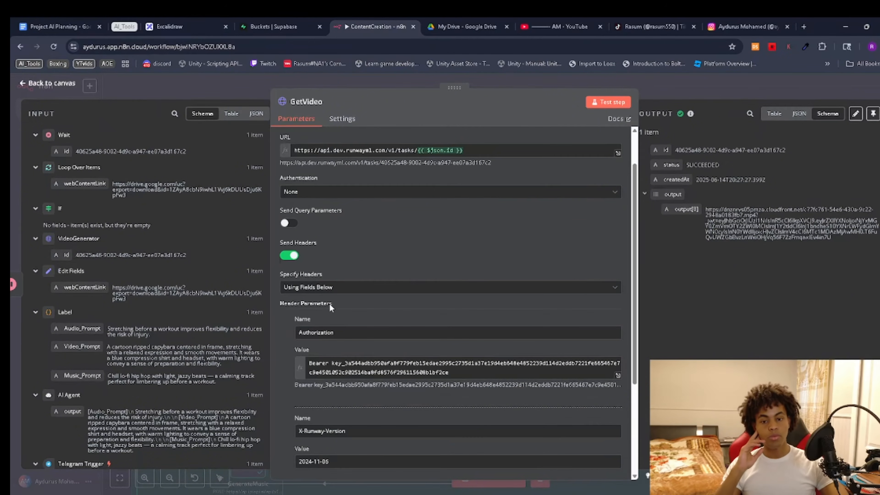
scroll(343, 303, down, 1)
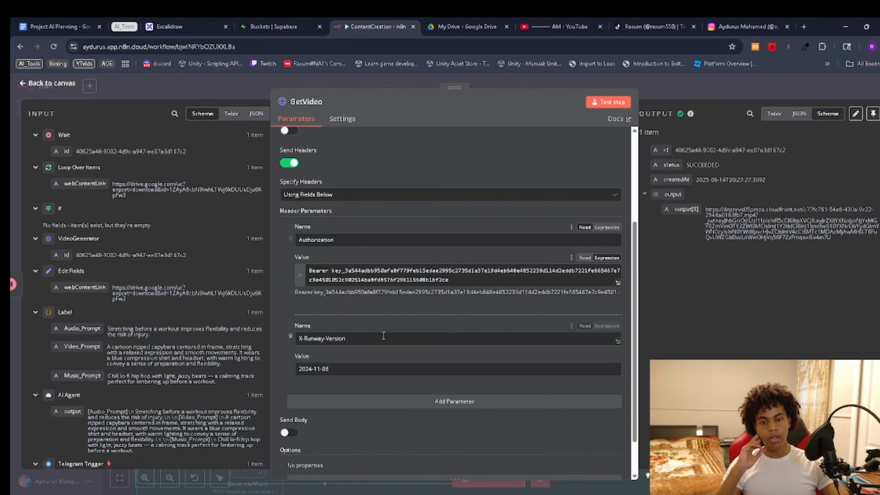
scroll(356, 353, down, 1)
scroll(393, 350, up, 4)
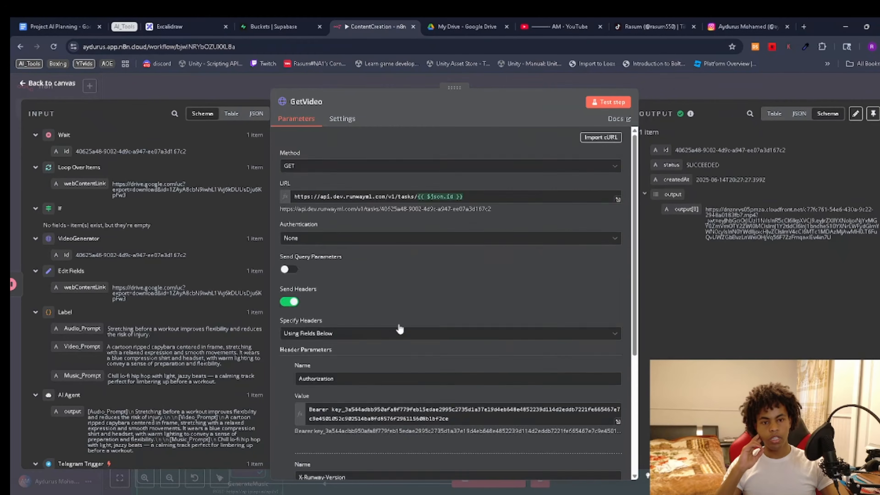
scroll(347, 364, down, 4)
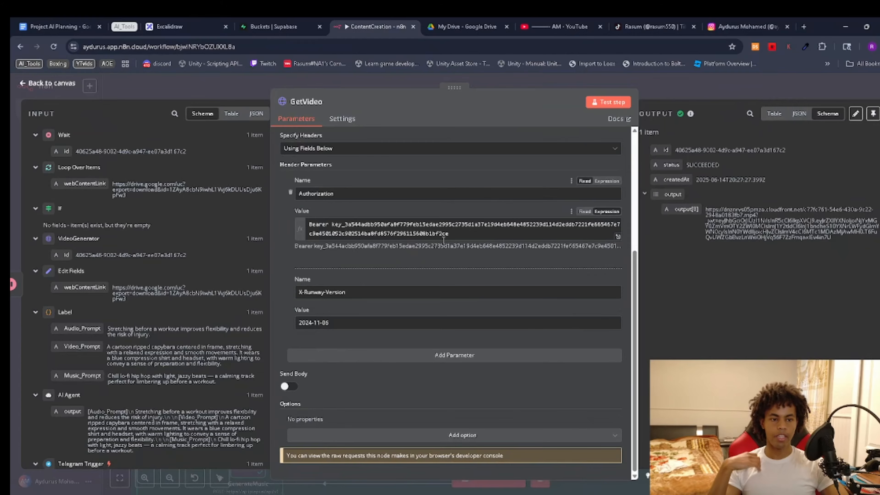
Step: Open GetVideo's output[0] link to watch the generated capybara video, then return to the n8n canvas
triple_click(738, 230)
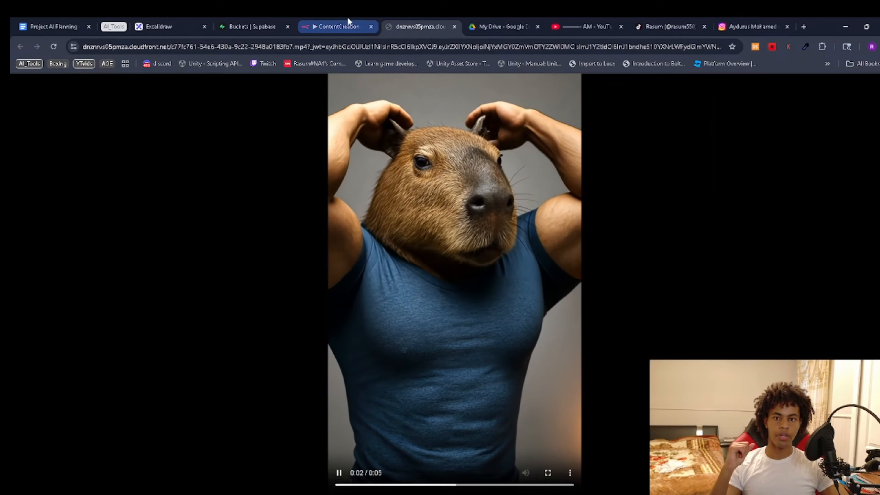
click(334, 22)
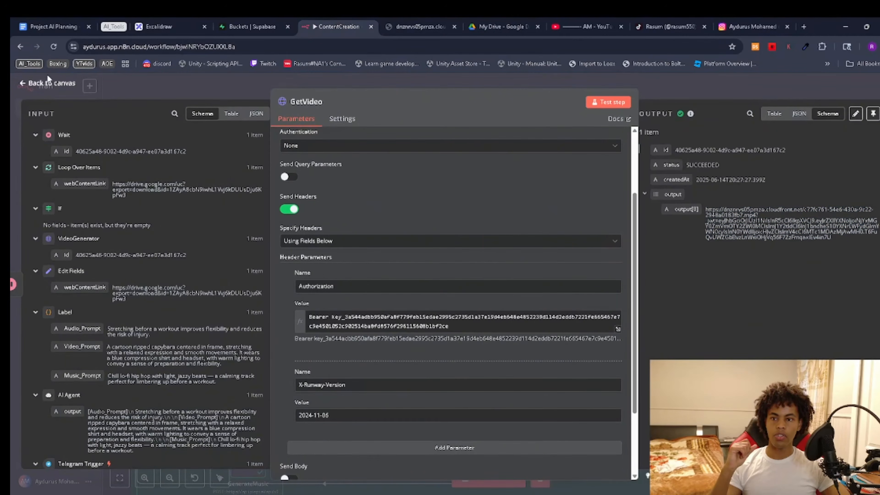
click(49, 83)
Step: Examine the If node's output[0] exists condition against the video link from GetVideo, then return to the canvas
mouse_move(537, 294)
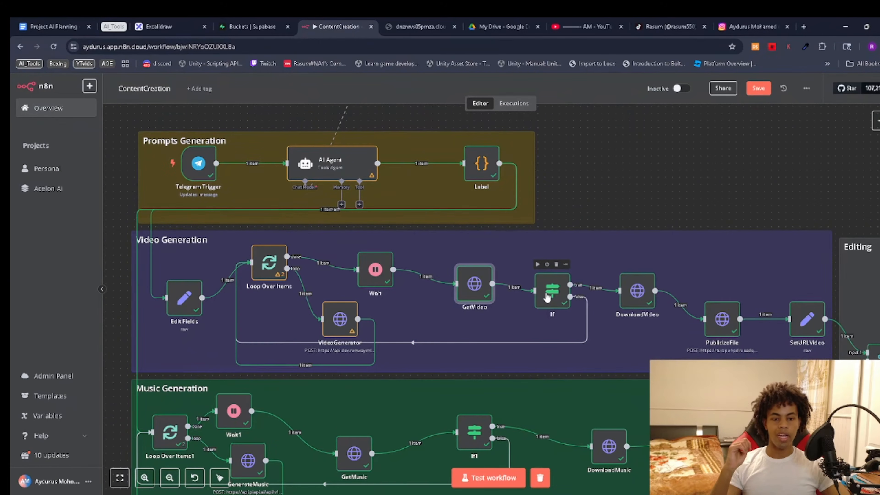
double_click(547, 298)
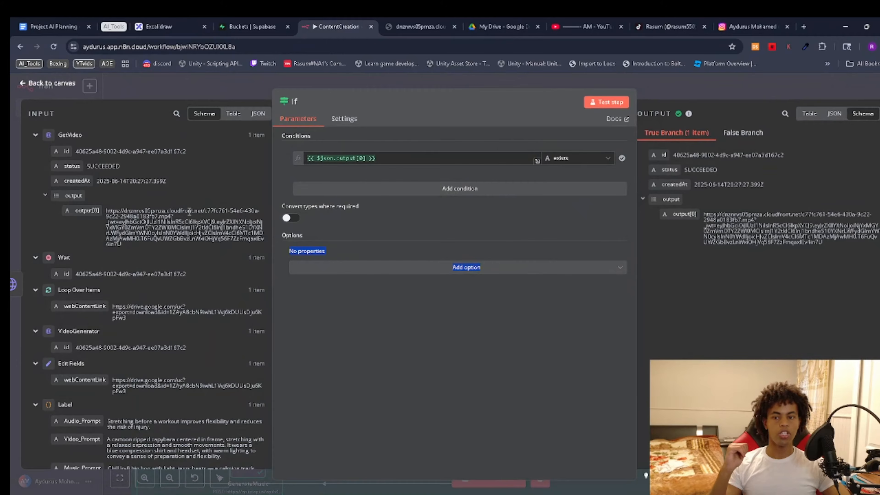
click(148, 230)
triple_click(148, 228)
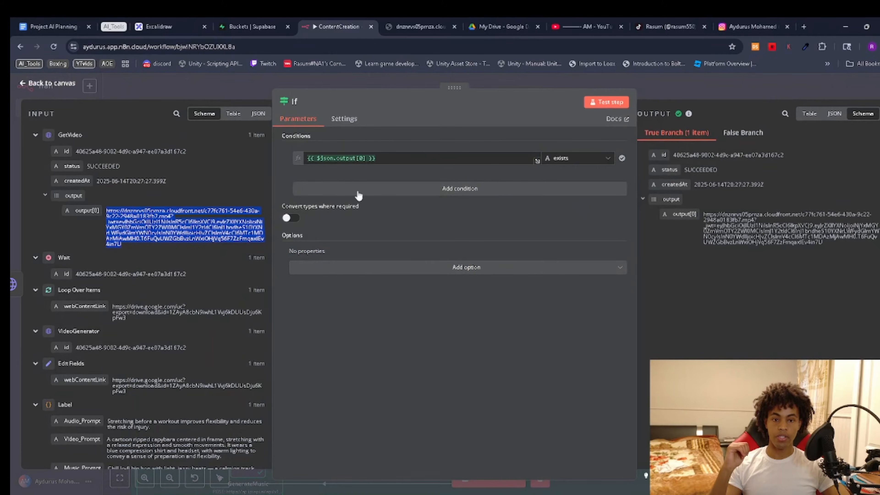
click(50, 84)
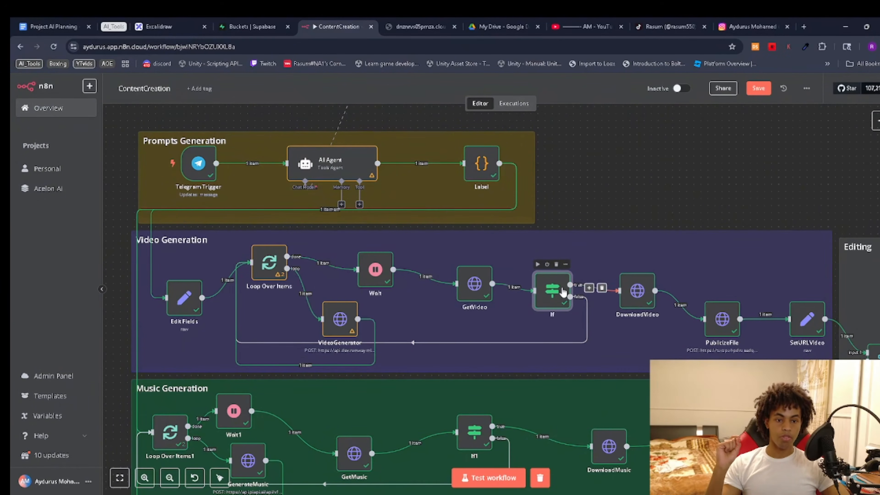
Step: Examine the DownloadVideo node's GET request URL and its binary mp4 output details, then return to the canvas
double_click(642, 304)
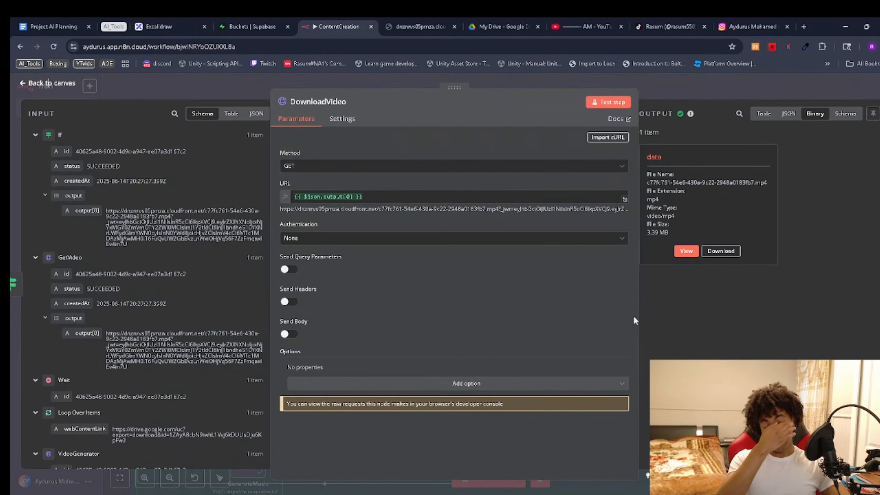
click(57, 83)
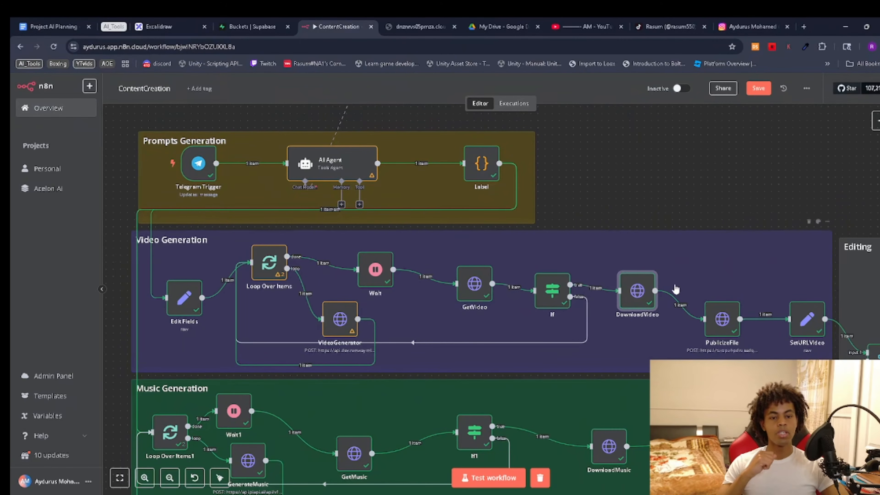
double_click(650, 296)
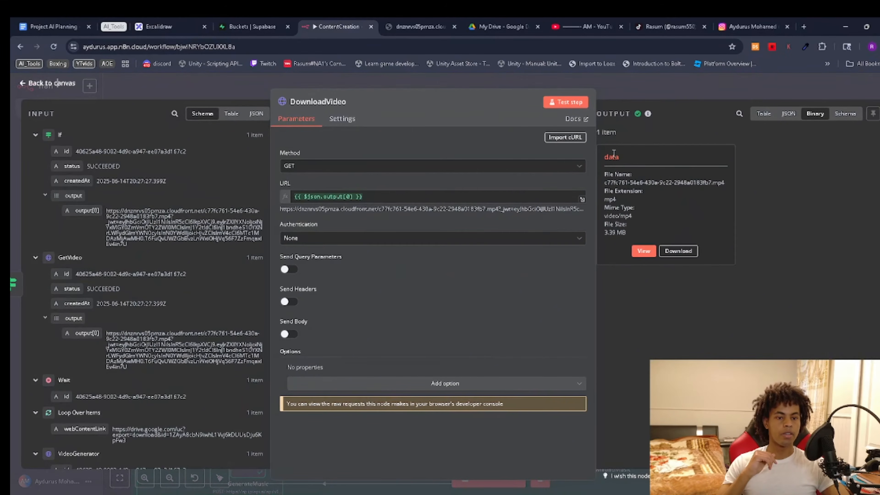
drag(606, 156, 664, 233)
click(344, 302)
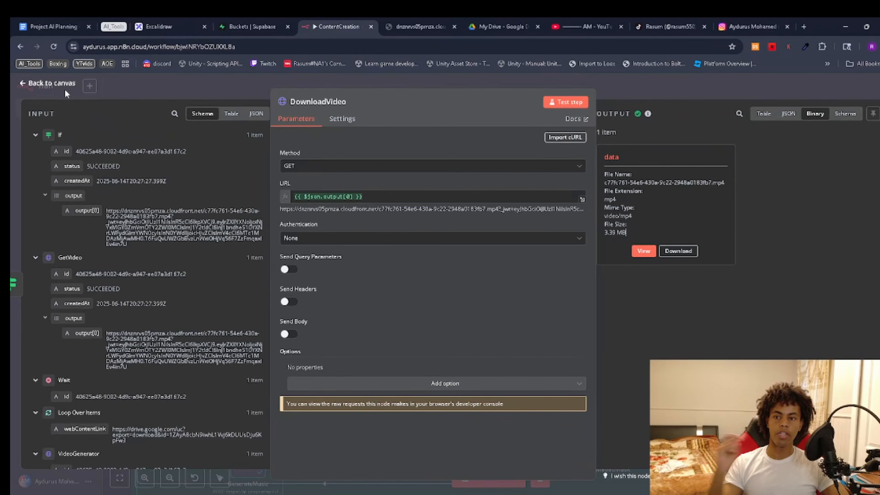
click(35, 85)
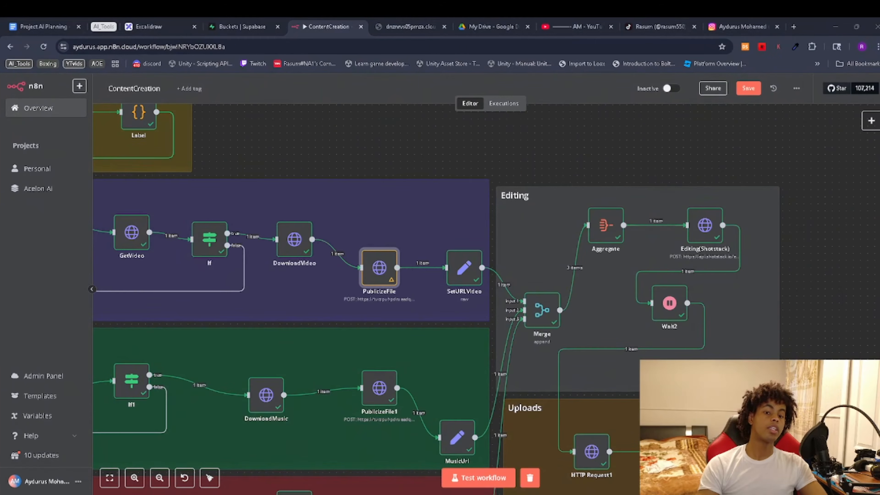
Step: Look over the Editing(Shotstack) node that receives the publicized file links, then return to the canvas
mouse_move(385, 273)
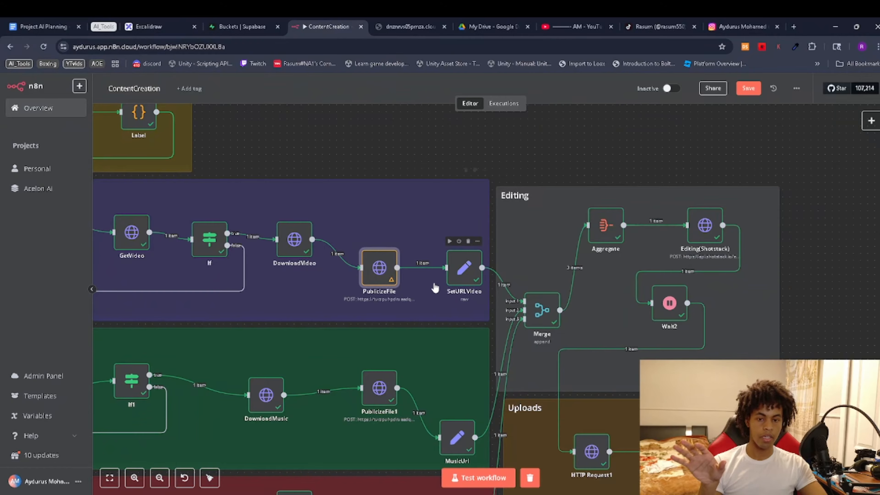
mouse_move(419, 271)
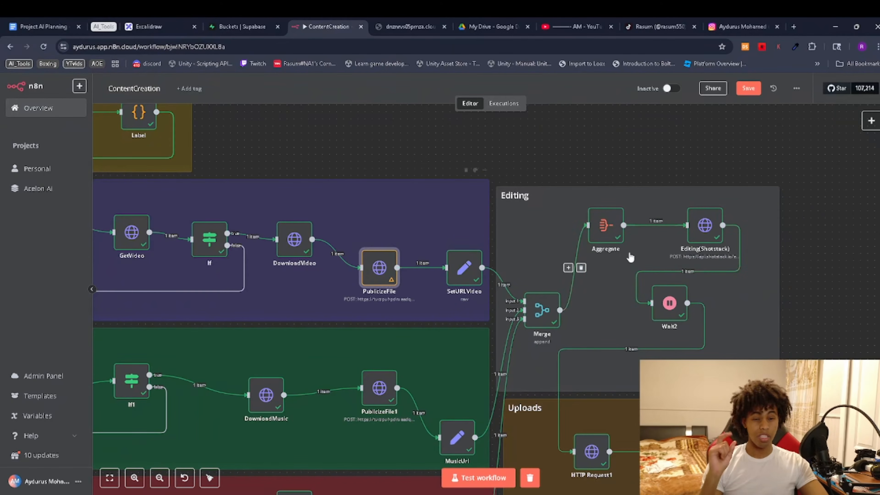
click(698, 239)
double_click(699, 239)
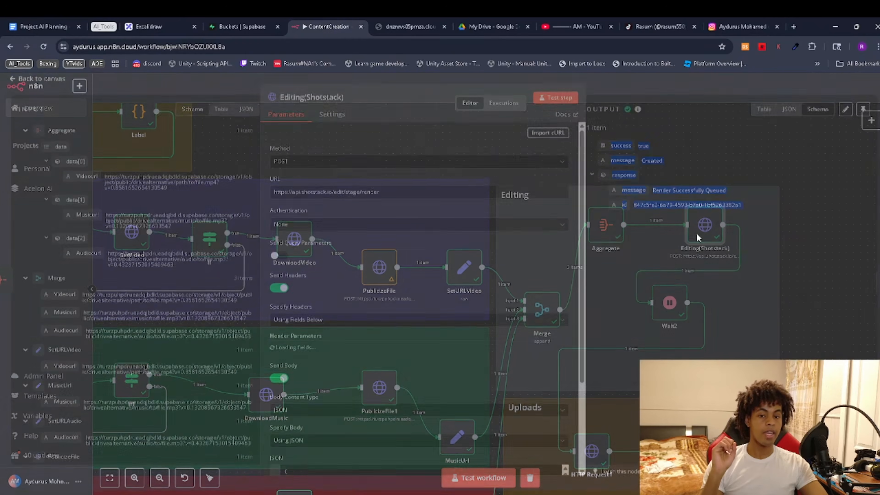
click(30, 85)
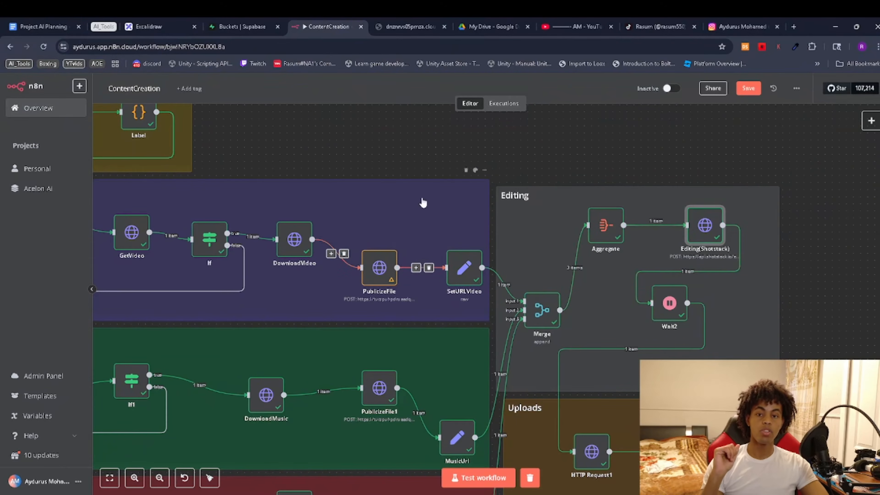
Step: Check the drivealternative bucket in Supabase, then find its name in the PublicizeFile node's POST URL in n8n
click(265, 27)
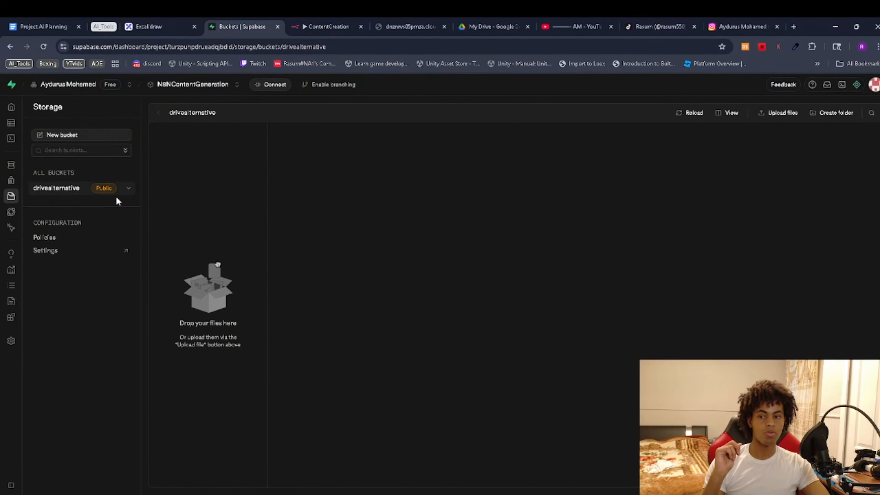
click(352, 25)
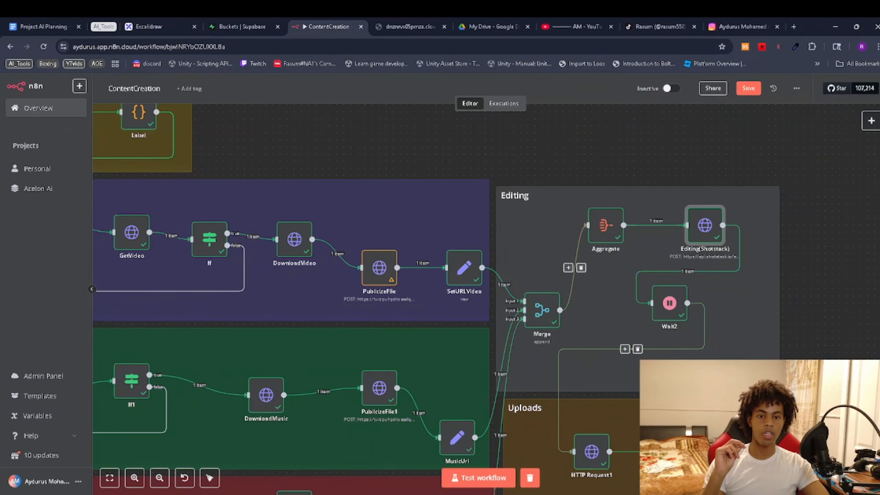
double_click(387, 273)
scroll(421, 265, down, 2)
scroll(393, 236, up, 2)
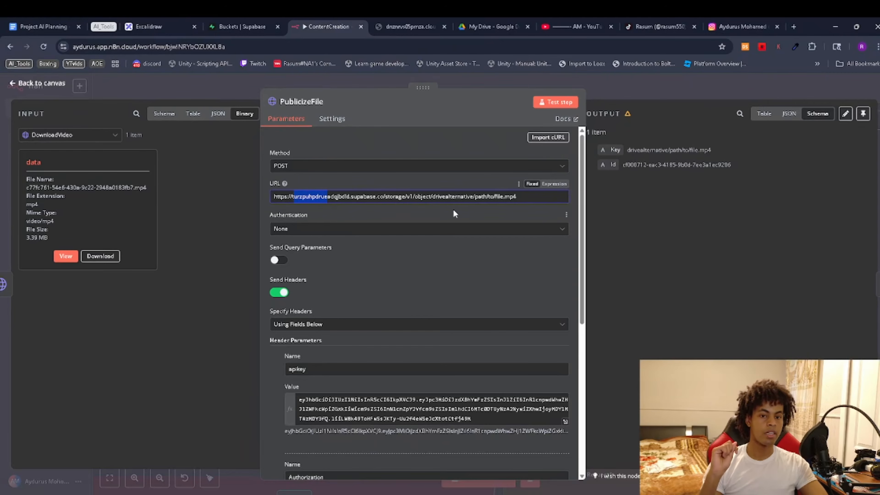
drag(430, 197, 478, 200)
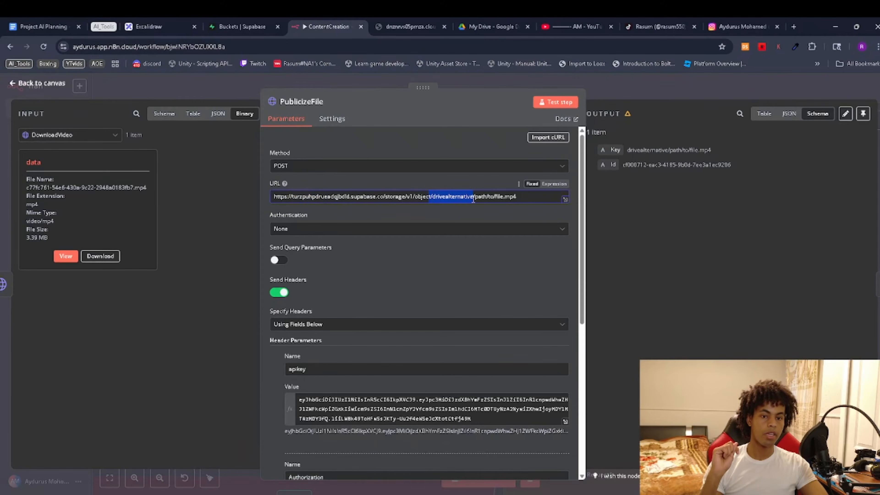
Step: Examine the PublicizeFile node's apikey and Authorization header parameters, highlighting the bearer token value
scroll(302, 236, down, 4)
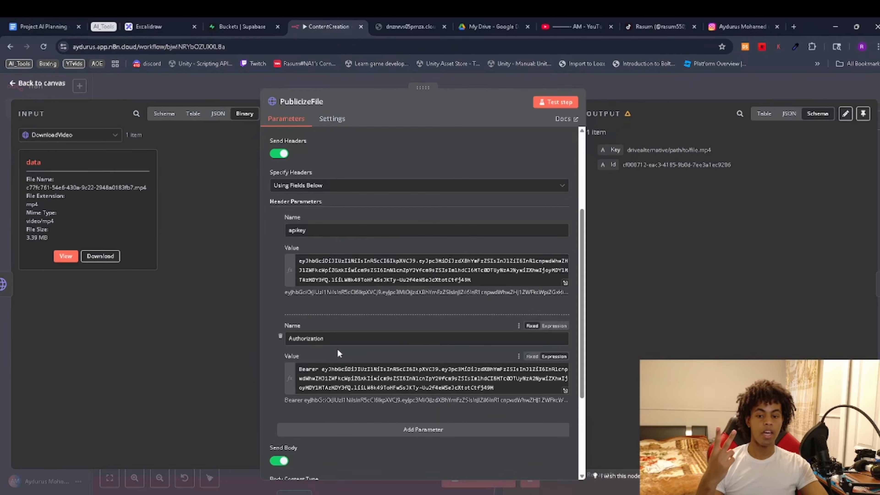
scroll(352, 346, down, 1)
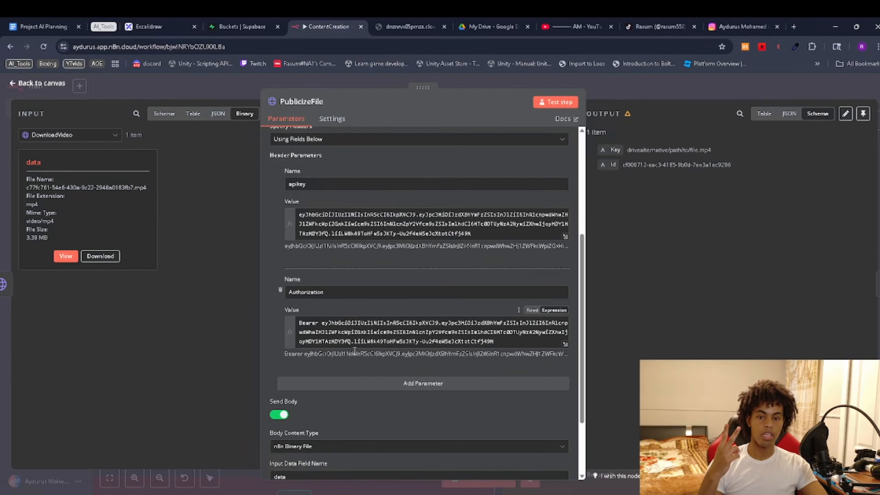
drag(324, 322, 532, 346)
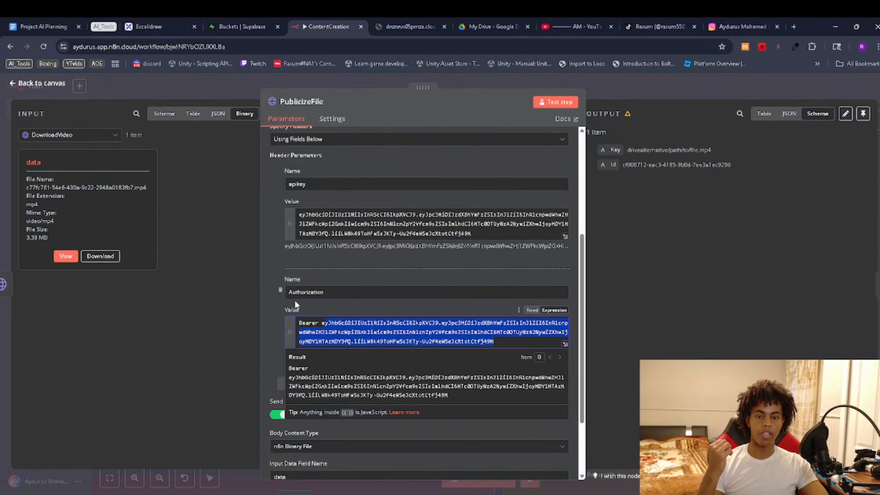
click(284, 334)
Step: Check PublicizeFile's Body Content Type options and the binary file from DownloadVideo, then return to the canvas
scroll(362, 365, down, 2)
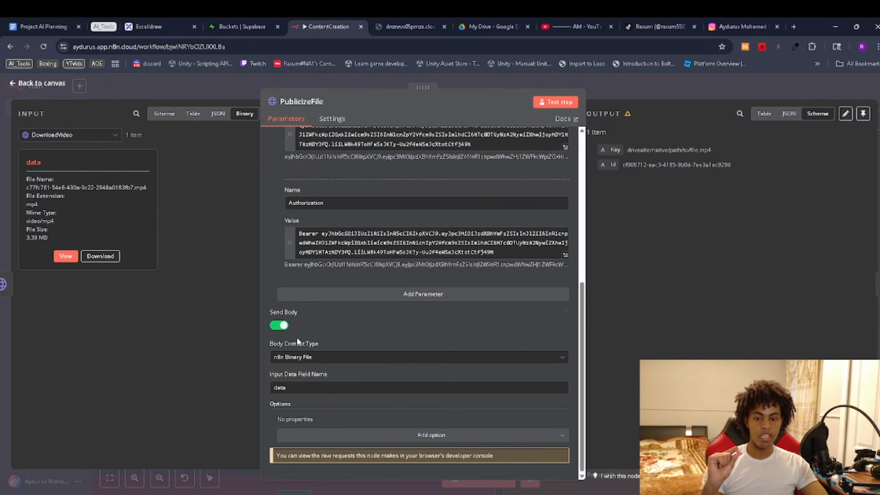
click(389, 363)
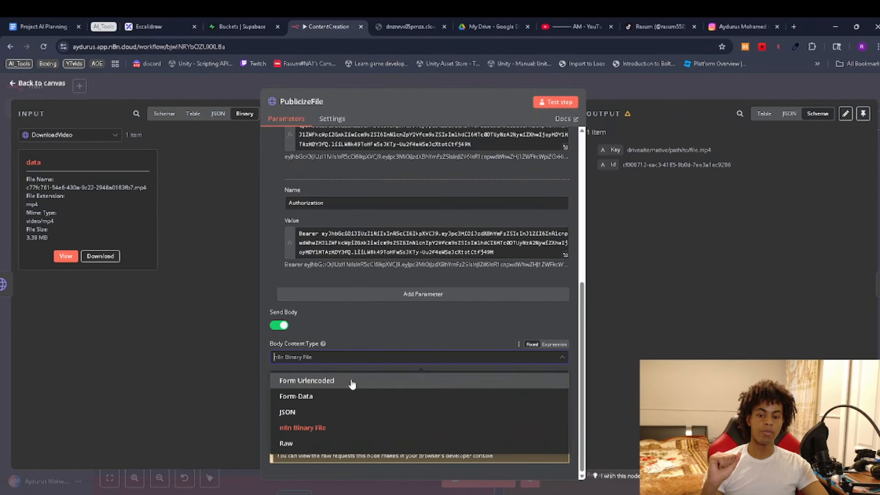
click(345, 361)
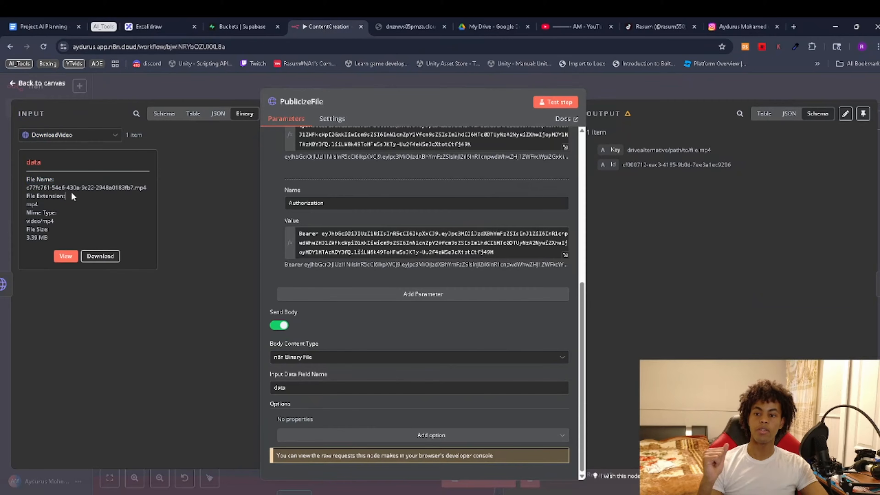
drag(62, 189, 57, 187)
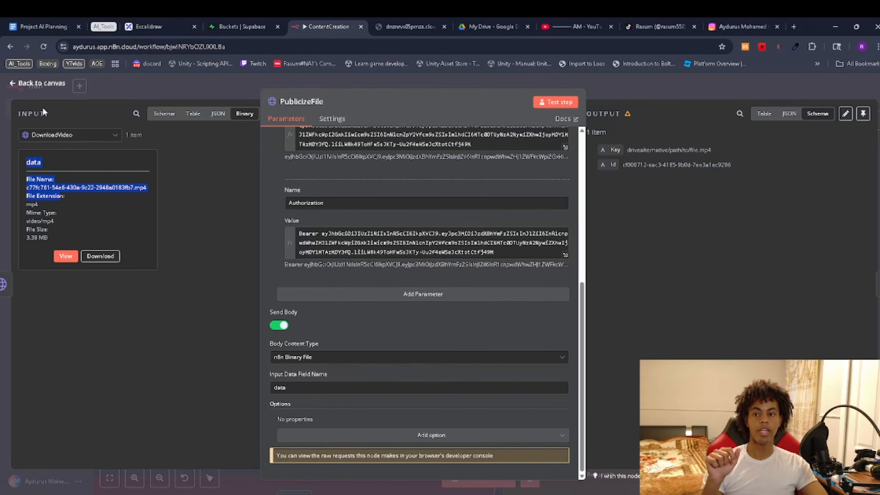
click(34, 88)
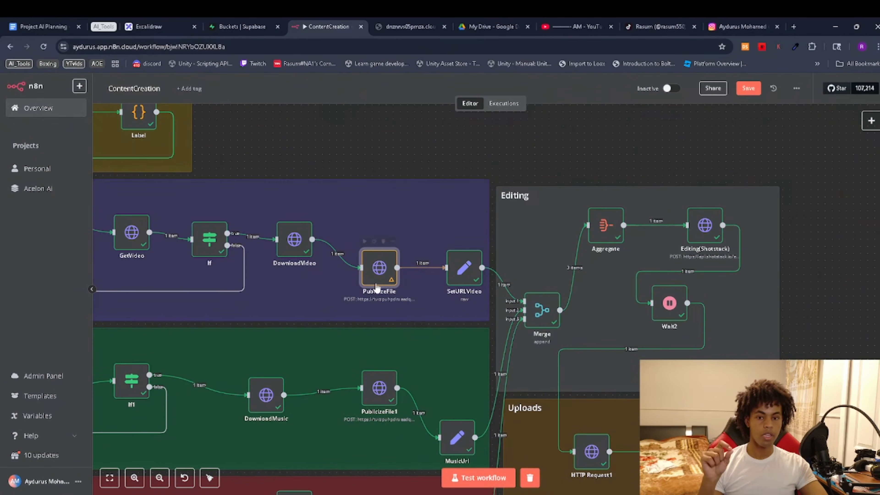
Step: Examine the SetURLVideo node's JSON, comparing its public URL, PublicizeFile Key and Math.random() parts, then return to the canvas
double_click(459, 281)
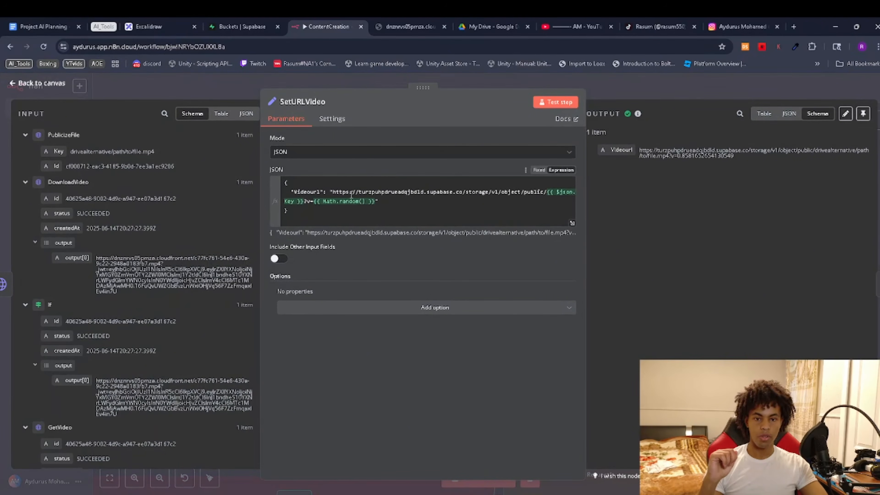
click(325, 192)
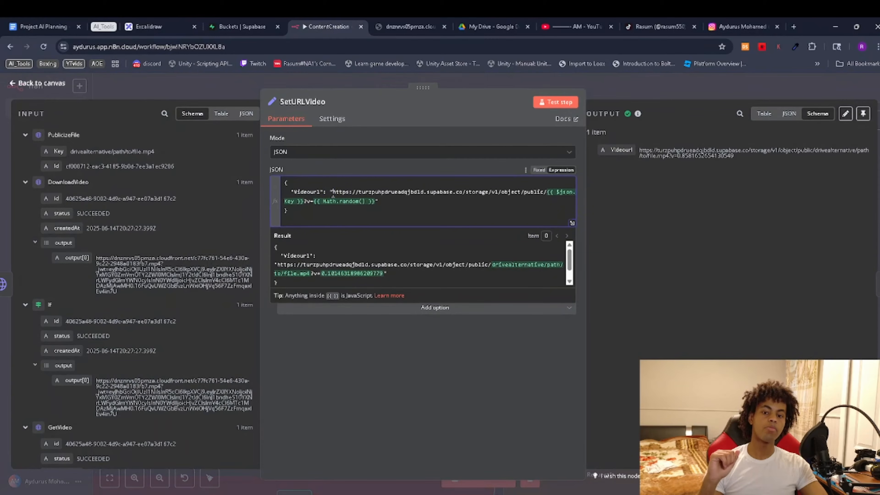
drag(332, 192, 538, 193)
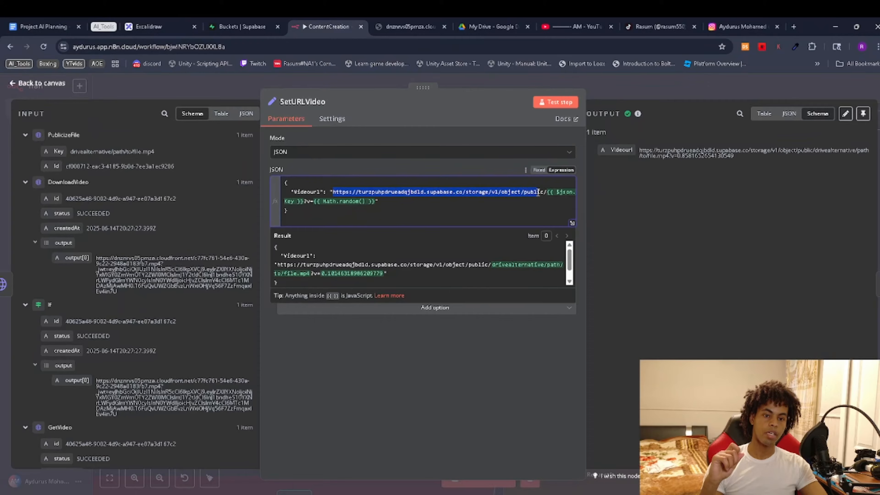
click(454, 215)
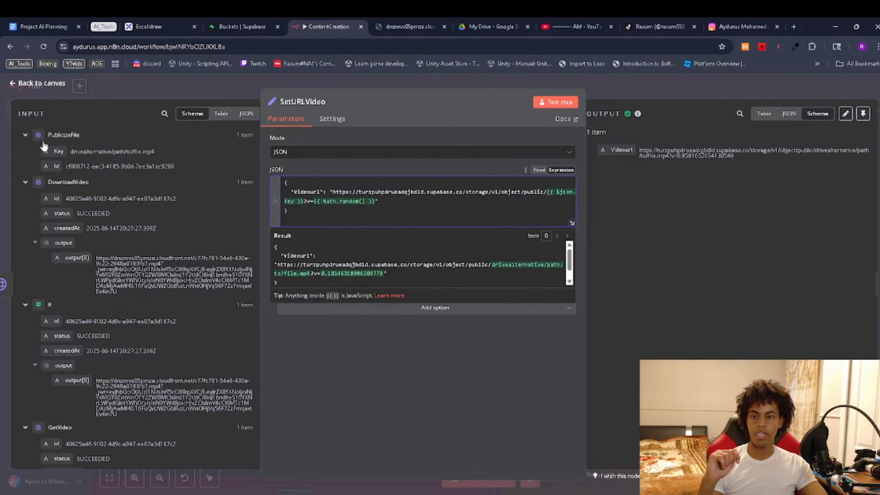
drag(71, 155, 165, 153)
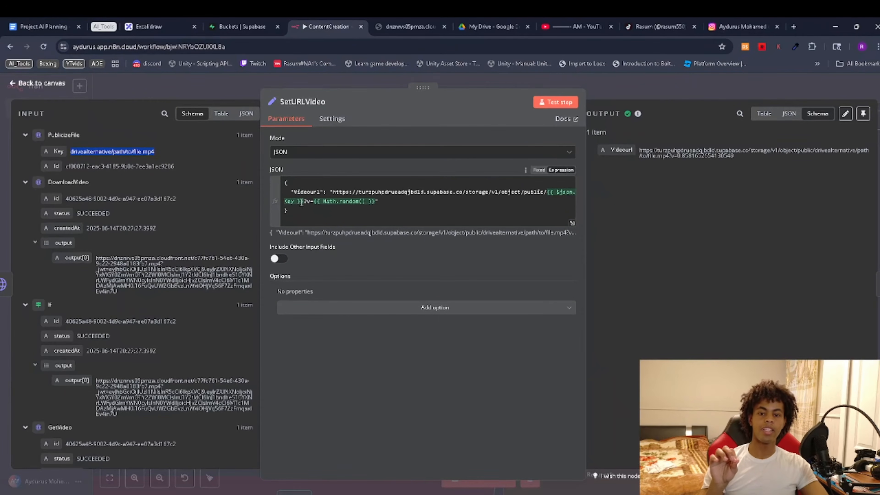
drag(304, 203, 332, 205)
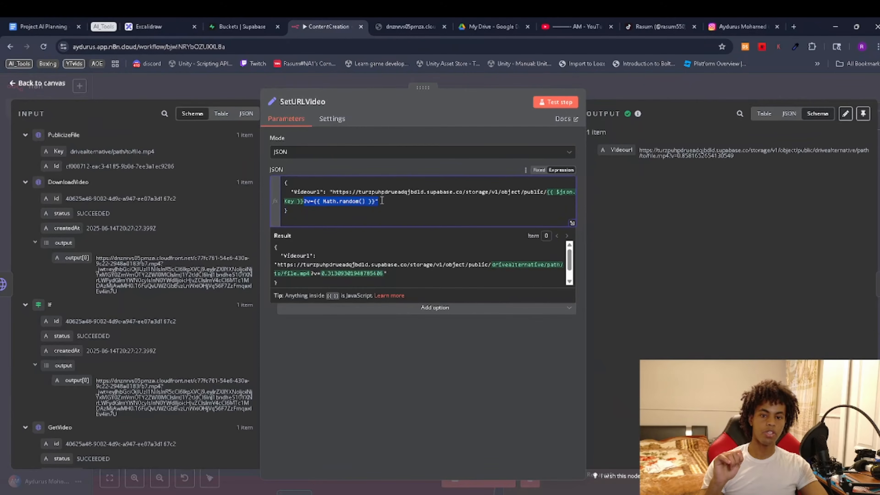
click(484, 357)
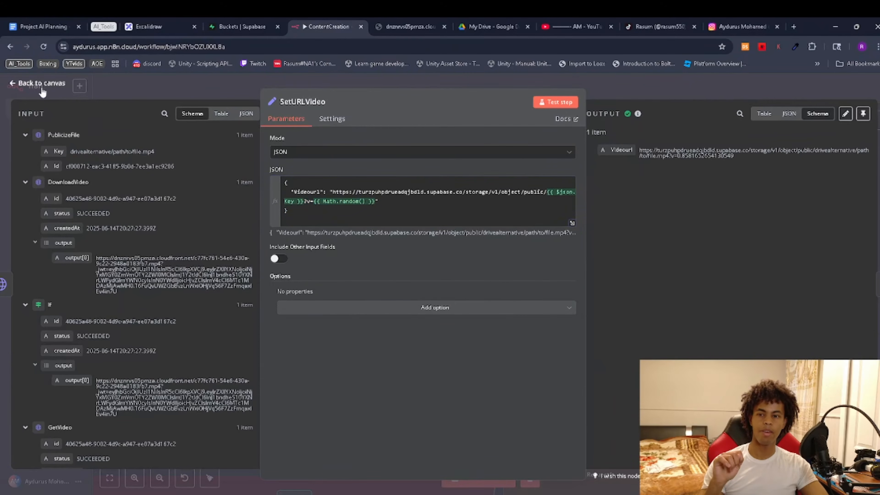
click(18, 85)
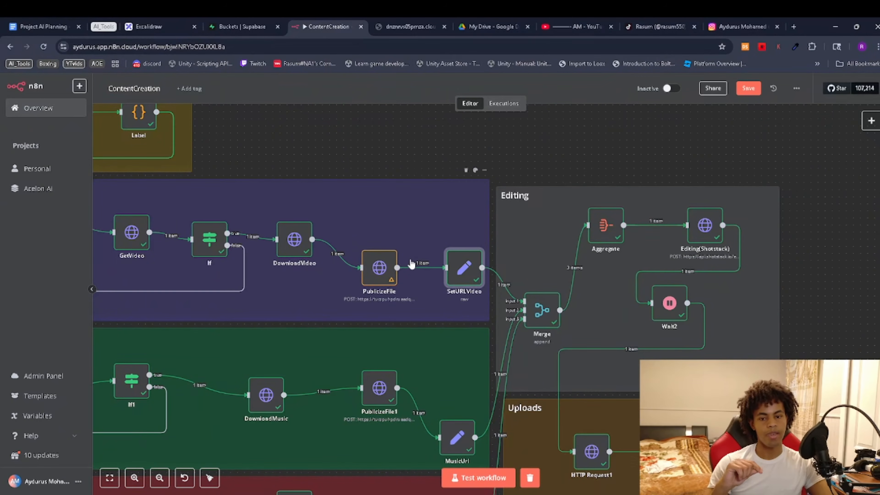
Step: Review the SetURLVideo node again, highlighting the Videourl entry up to the Key expression, then return to the canvas
double_click(464, 271)
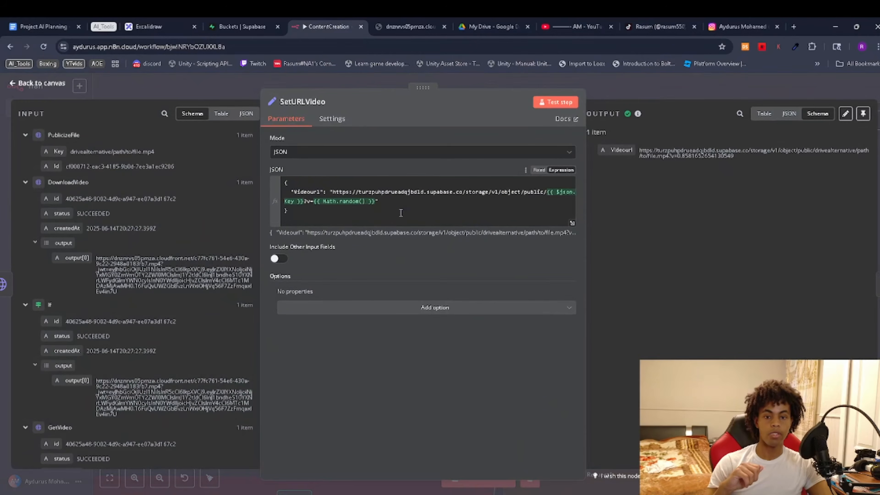
key(Escape)
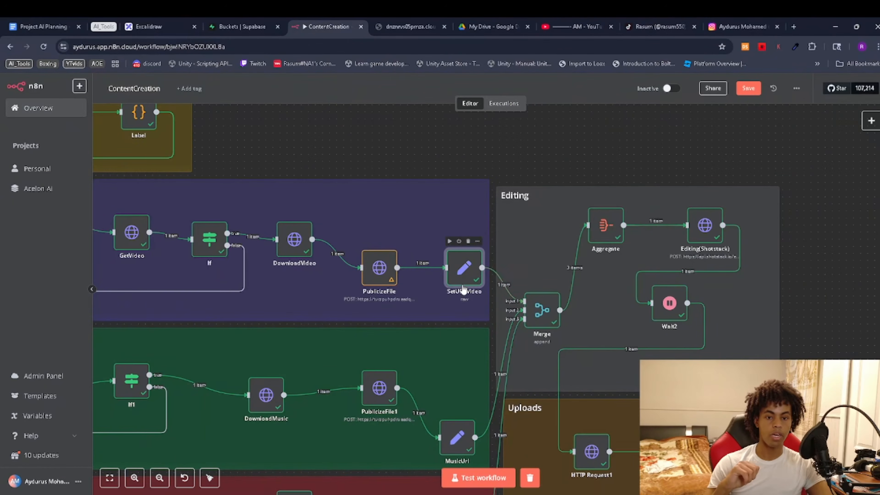
double_click(464, 287)
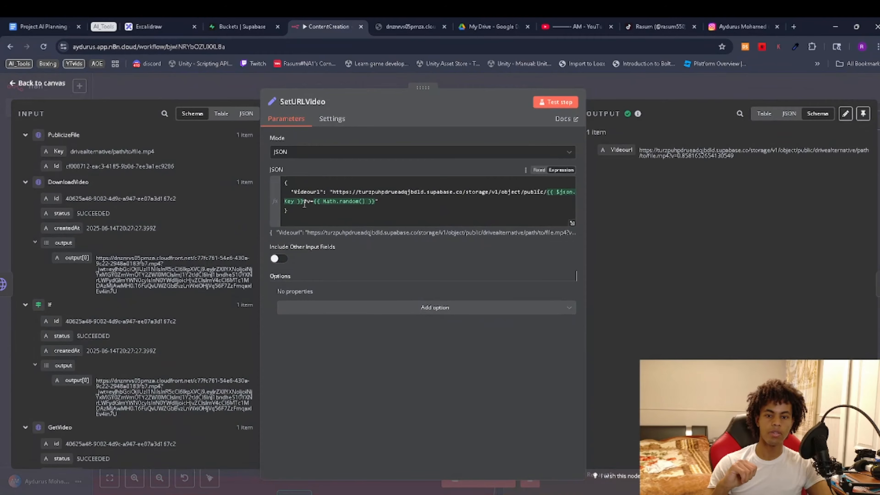
mouse_move(304, 202)
mouse_down()
mouse_move(308, 193)
mouse_move(296, 194)
mouse_up()
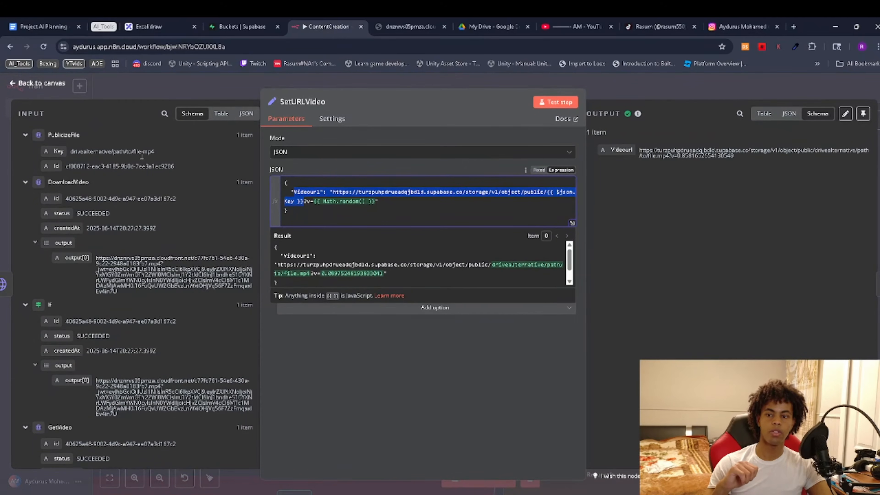
click(14, 84)
Step: Survey the canvas from the Editing section back to the start of the Video Generation and Music Generation sections
drag(603, 353, 538, 338)
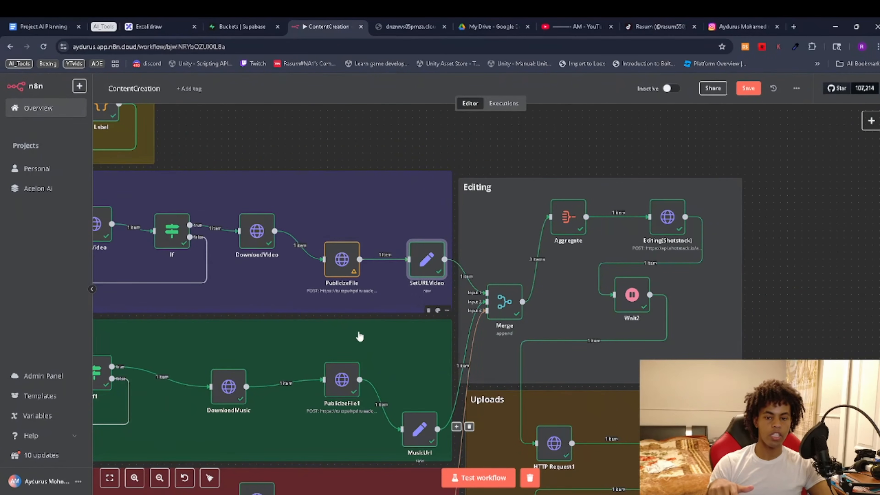
drag(360, 336, 396, 300)
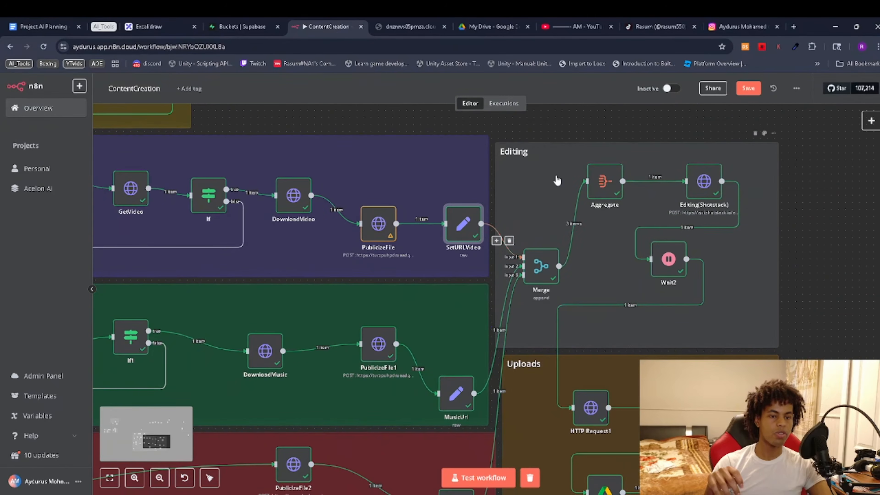
drag(620, 236, 800, 185)
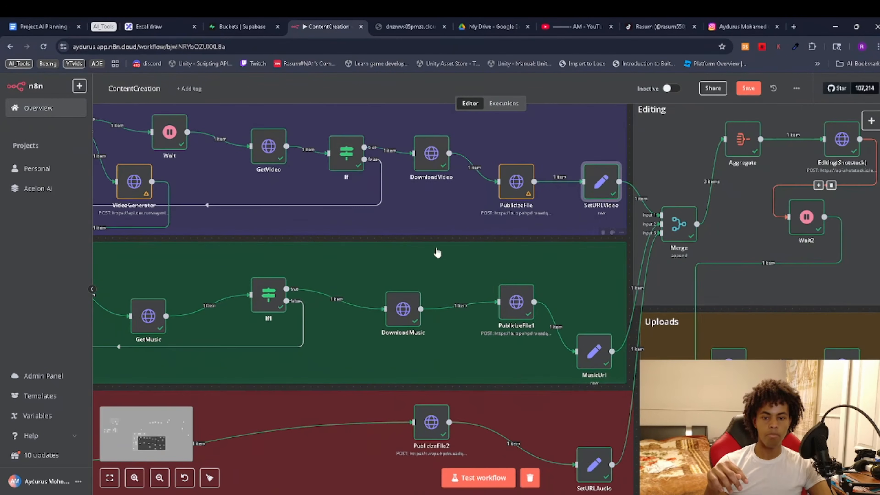
drag(437, 253, 459, 194)
drag(405, 238, 119, 244)
drag(686, 160, 873, 183)
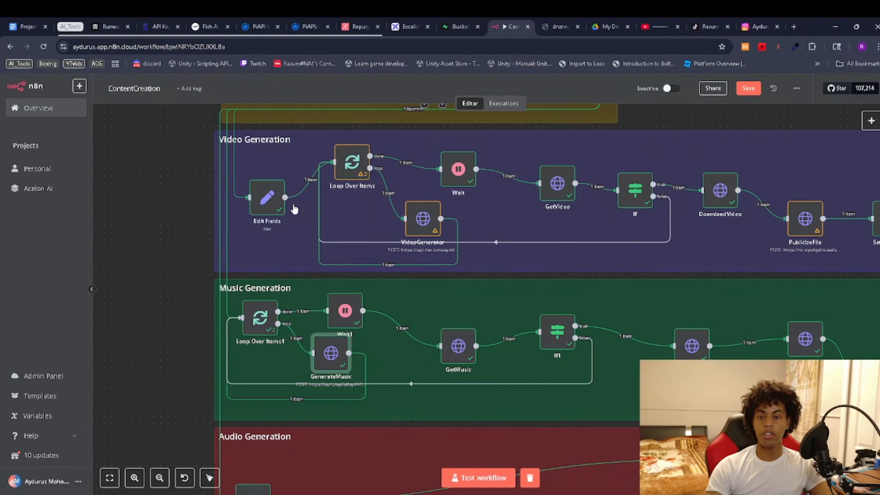
scroll(403, 304, up, 1)
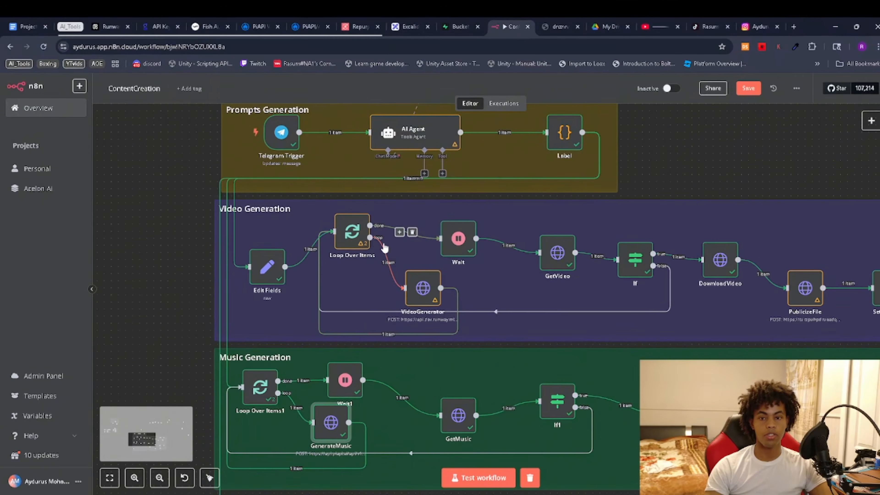
scroll(409, 297, up, 2)
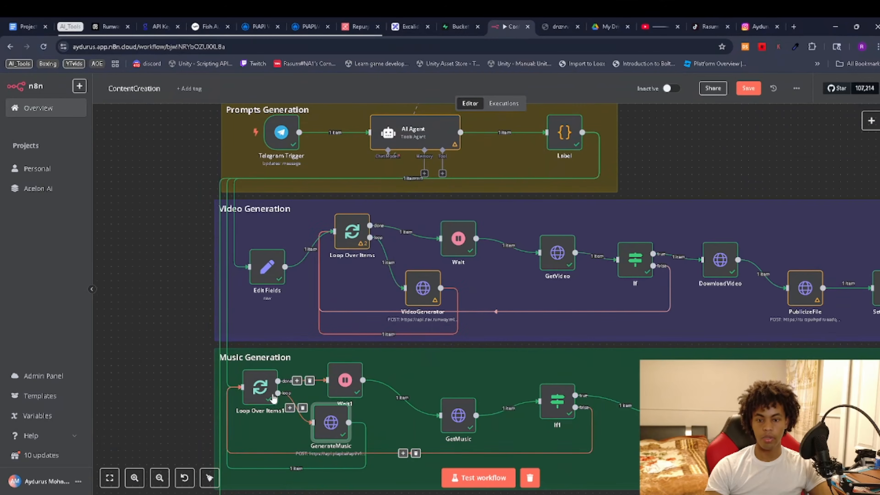
scroll(274, 398, down, 4)
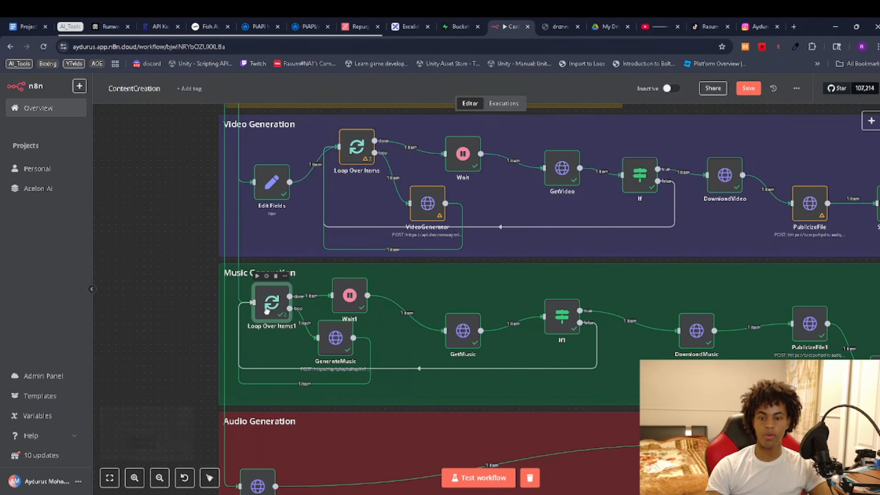
Step: Inspect the Loop Over Items1 node's batch size and outputs in the Music Generation section, then return to the canvas
drag(267, 310, 261, 315)
double_click(262, 308)
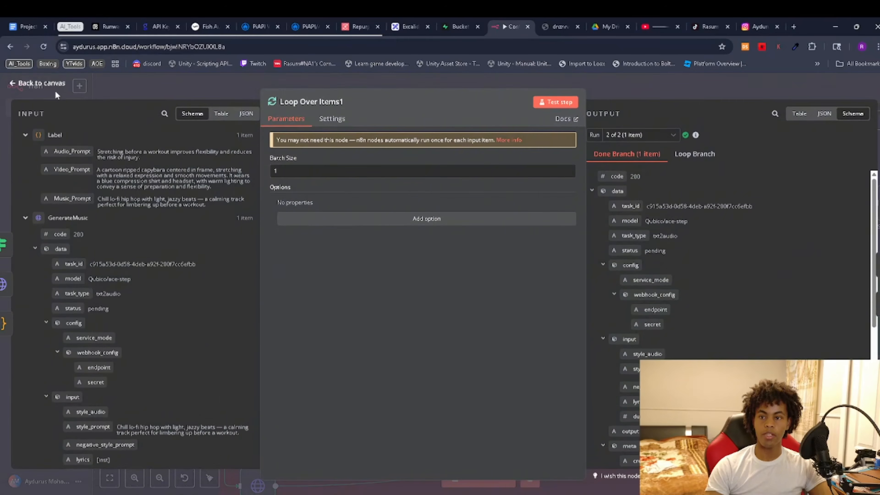
click(41, 85)
Step: Examine the GenerateMusic node's POST request settings, then switch to PiAPI and view the Ace Step API playground
double_click(336, 351)
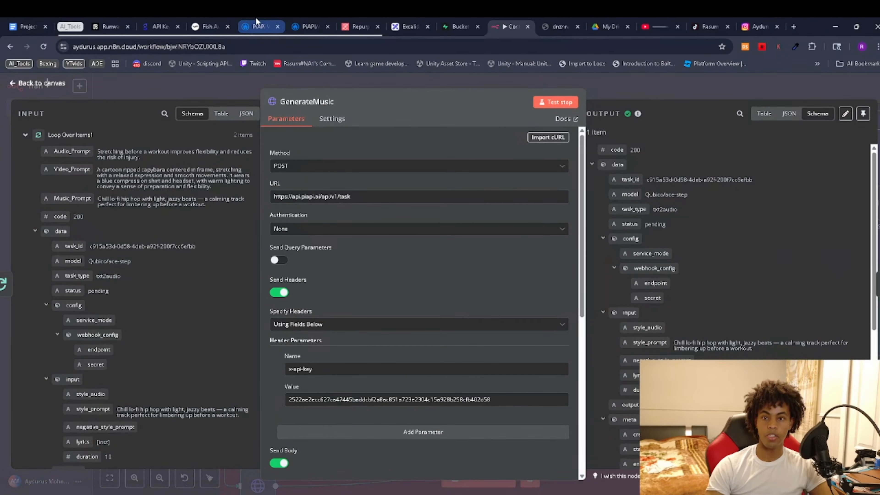
click(258, 25)
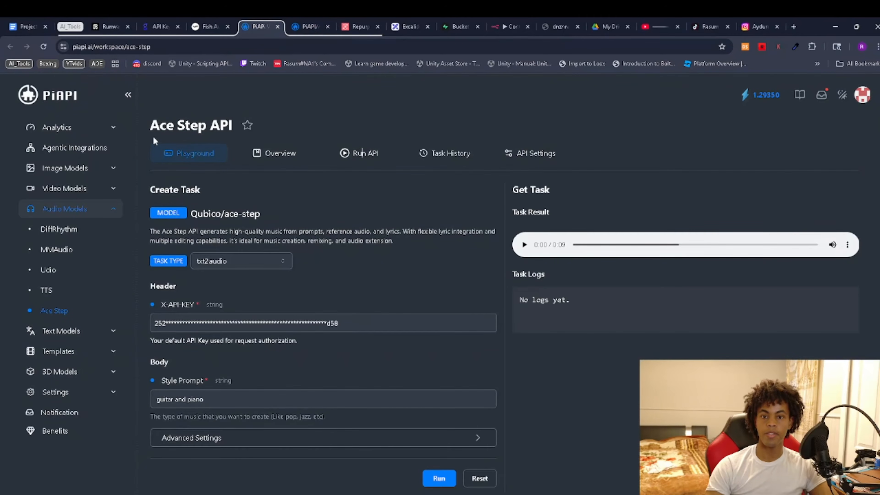
drag(232, 126, 202, 126)
click(351, 102)
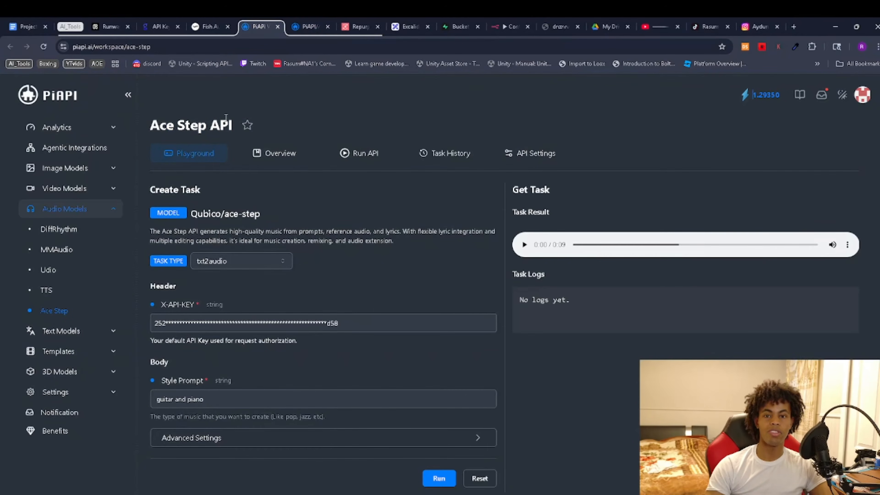
drag(206, 128, 222, 138)
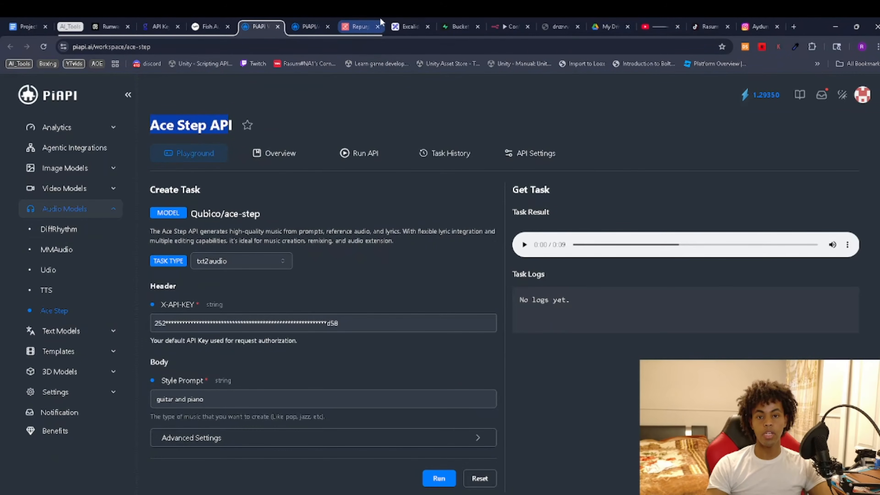
Step: Close the extra PiAPI documentation tab, then open Ace Step's Run API docs and examine the Text to Audio request parameters
click(327, 26)
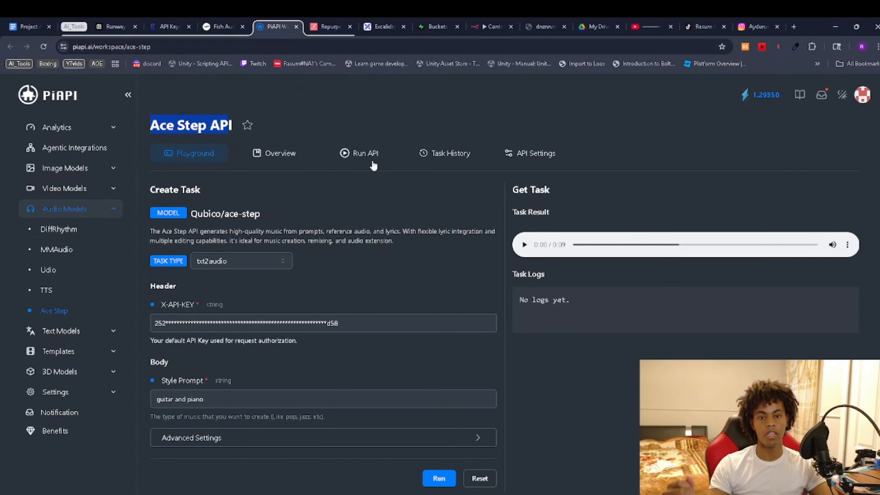
click(359, 152)
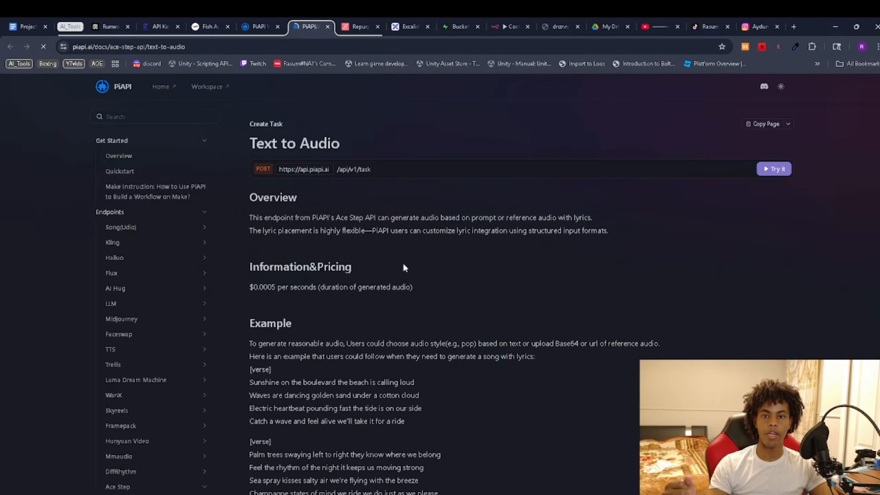
scroll(335, 323, down, 15)
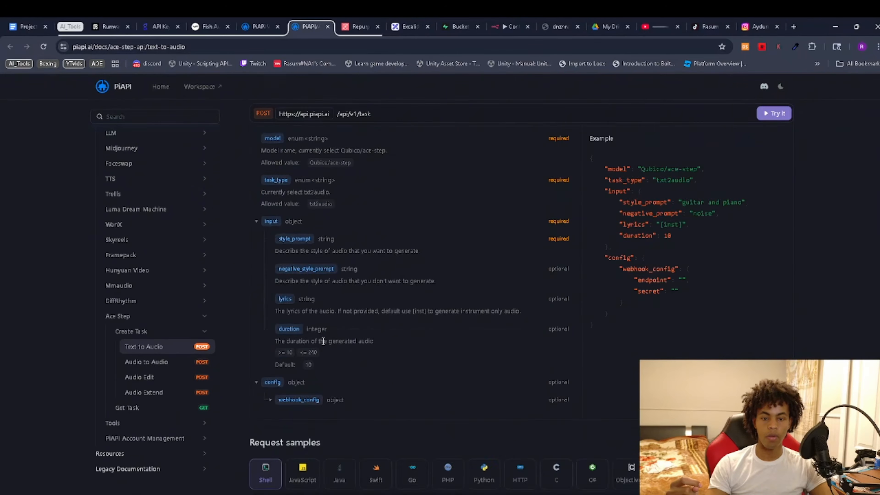
Step: Copy the Text to Audio cURL sample, paste it into the GenerateMusic node's cURL import in n8n, and dismiss the dialog without importing
scroll(334, 323, down, 5)
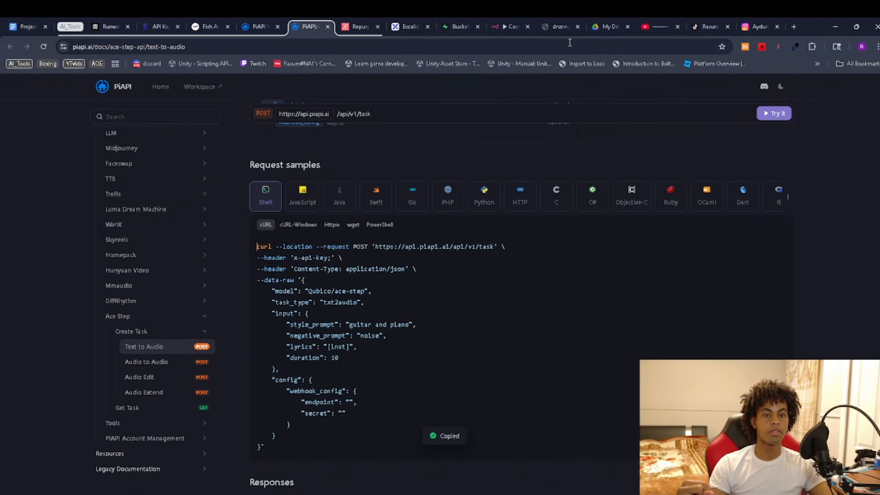
click(509, 26)
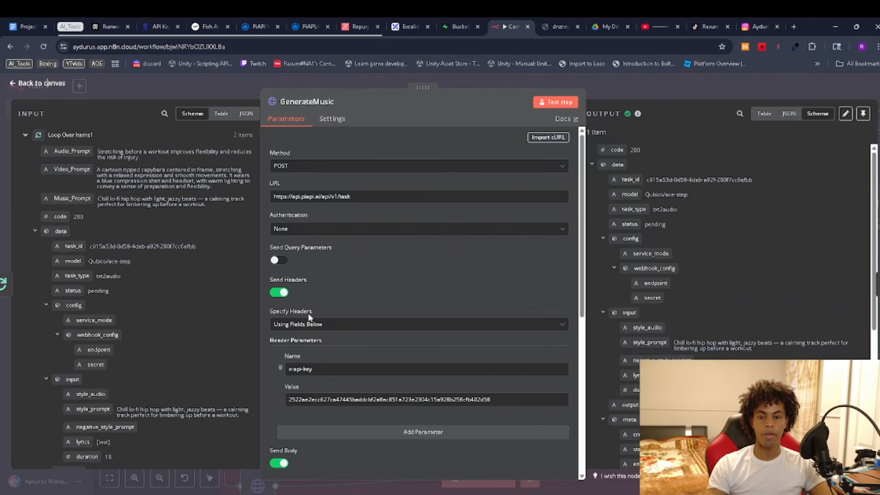
click(546, 135)
key(ctrl+v)
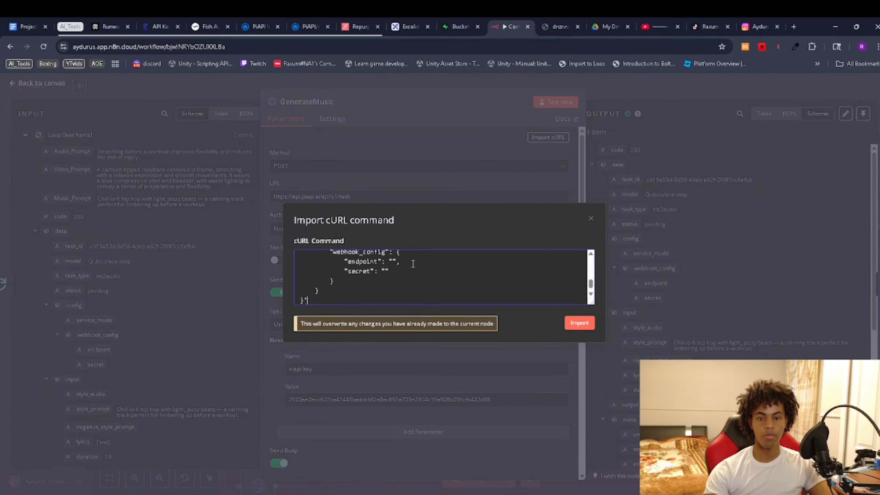
scroll(412, 274, up, 5)
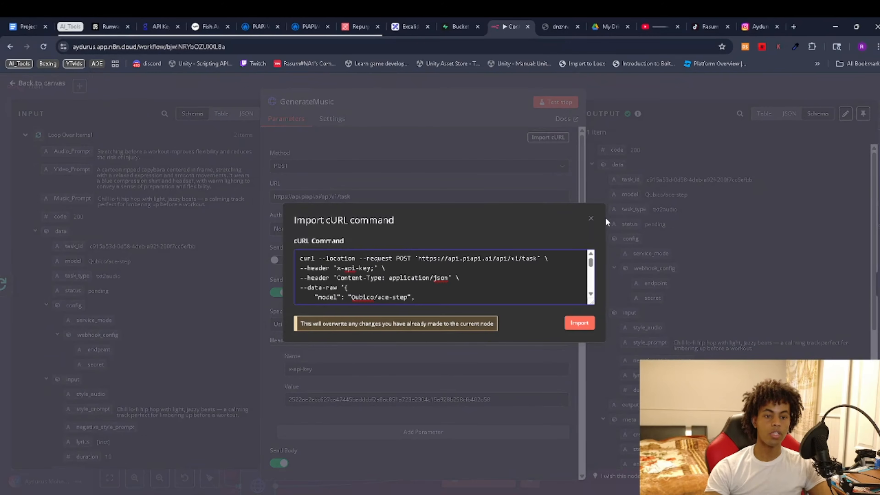
click(586, 218)
Step: Highlight the x-api-key header value in GenerateMusic, view the X-API-KEY field in PiAPI's Ace Step playground, and return to n8n
scroll(397, 308, down, 5)
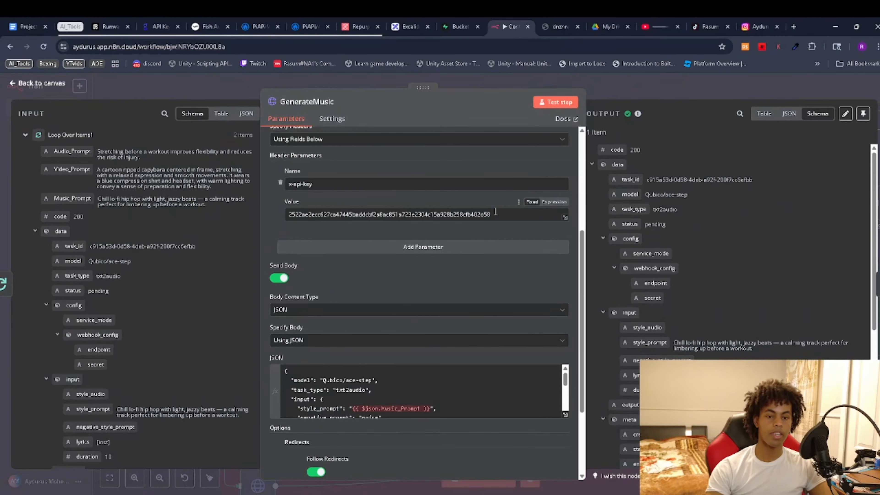
drag(456, 218, 256, 206)
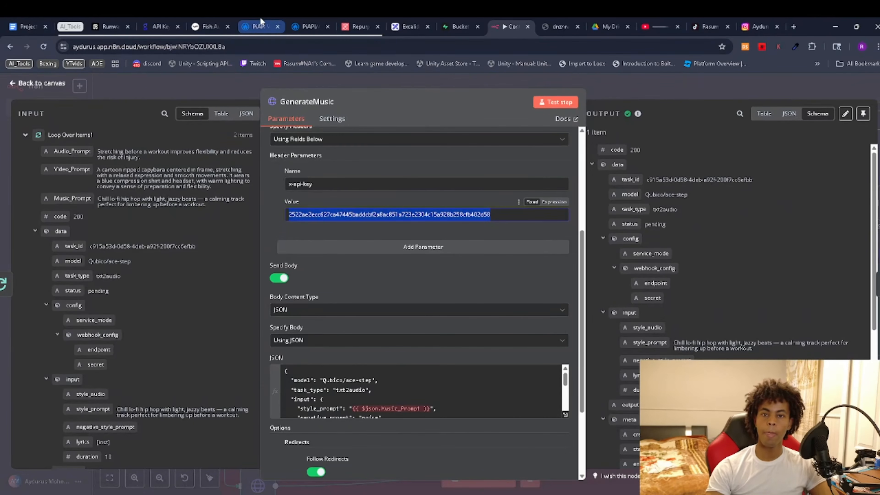
click(252, 20)
mouse_move(489, 323)
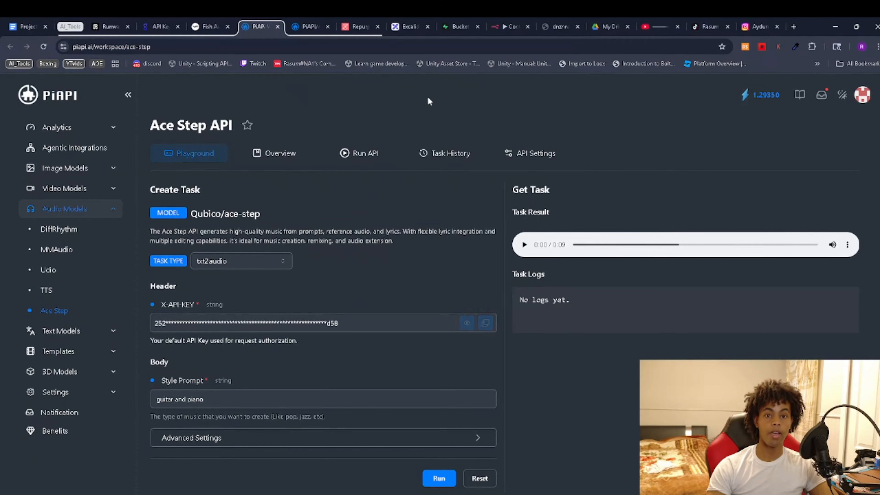
click(504, 23)
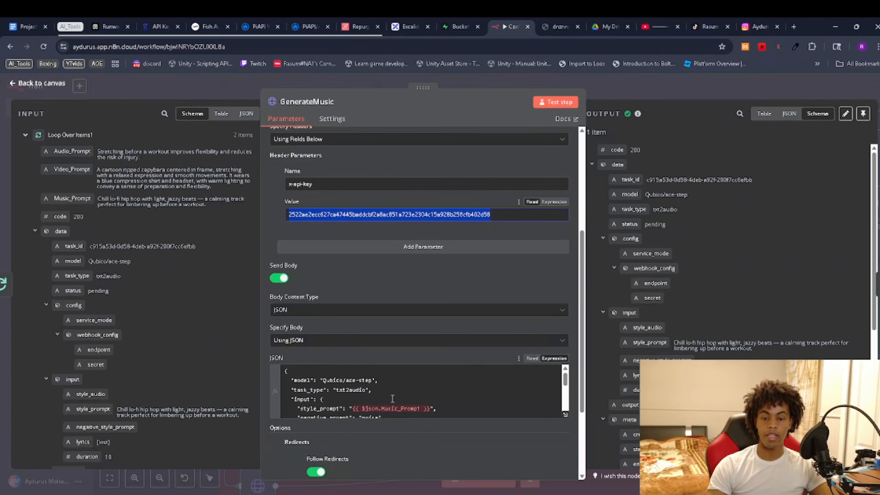
Step: Examine GenerateMusic's JSON body, including the style_prompt expression, negative_prompt, lyrics and duration, and return to the canvas
scroll(386, 389, down, 1)
scroll(422, 423, up, 1)
scroll(398, 293, down, 2)
scroll(393, 346, up, 1)
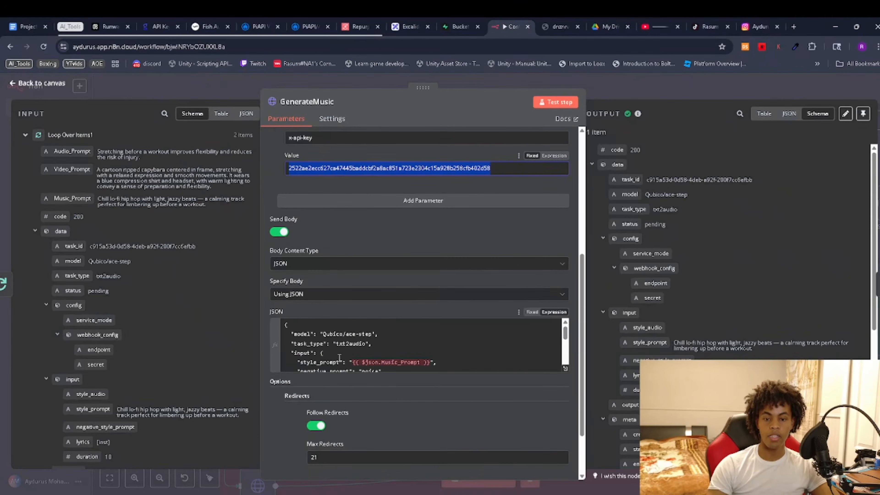
scroll(337, 343, down, 2)
click(377, 352)
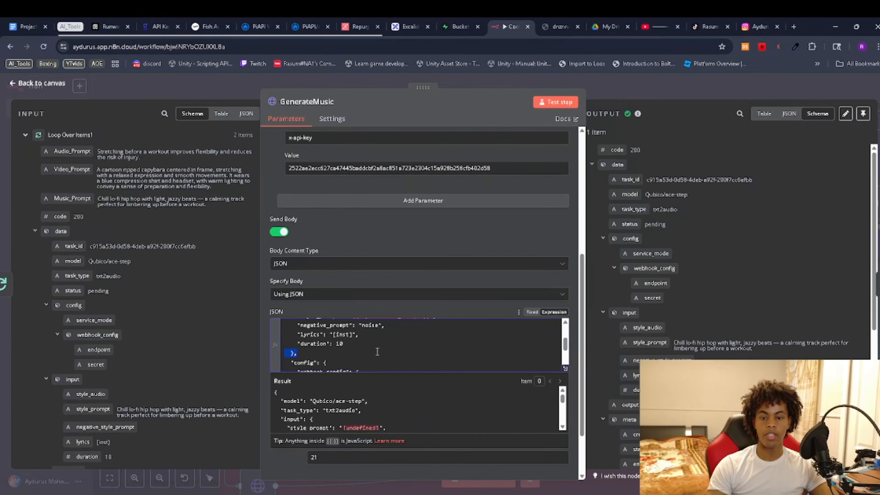
scroll(361, 343, up, 2)
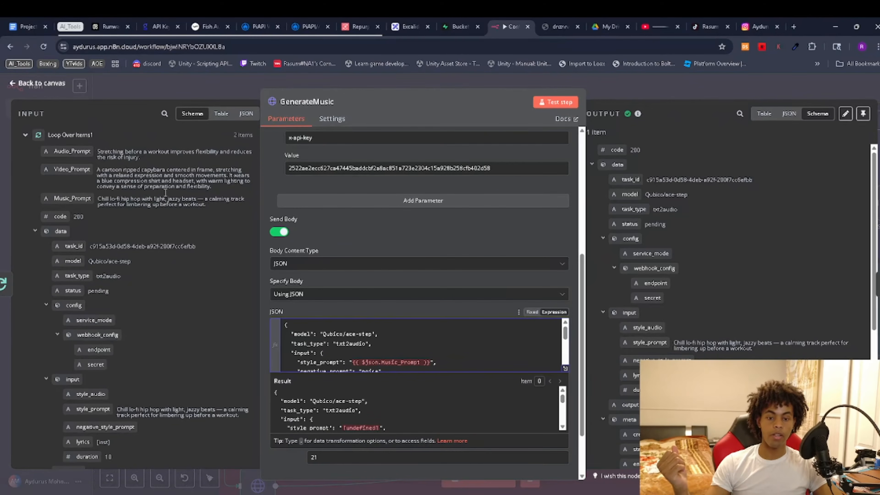
click(417, 226)
scroll(417, 226, down, 2)
scroll(378, 276, up, 4)
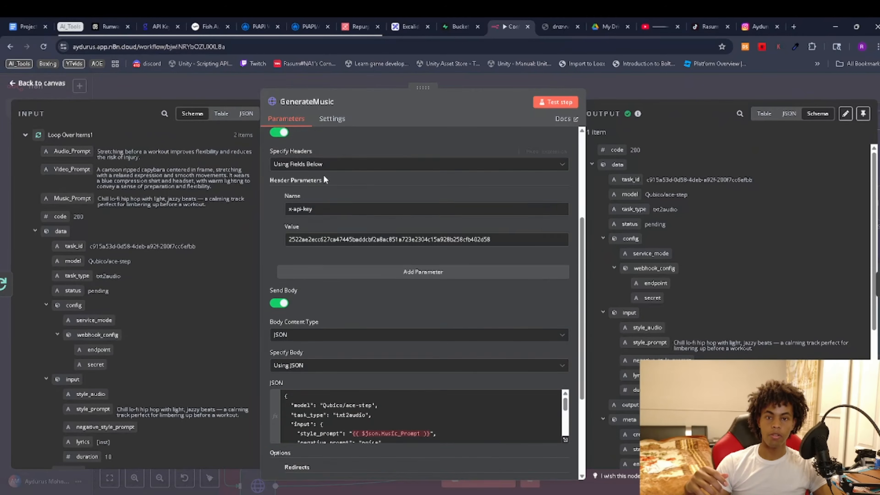
click(38, 83)
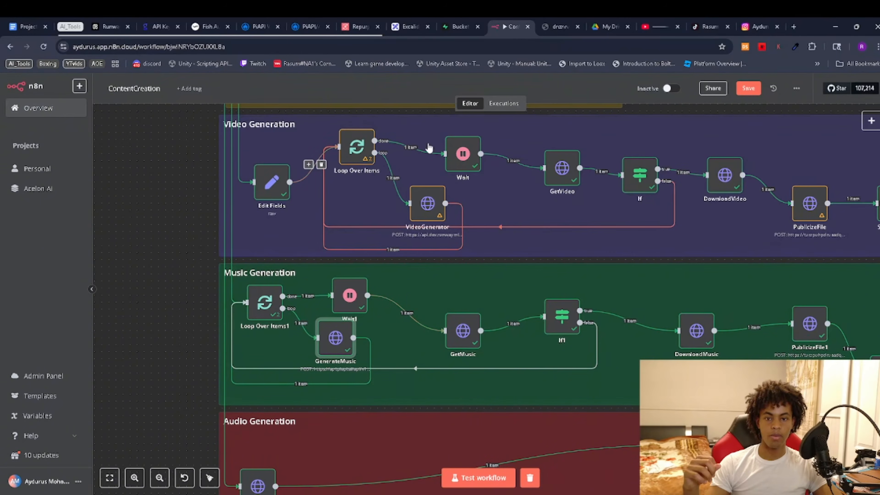
Step: Inspect the Wait1 node's resume mode, wait amount and unit in the Music Generation section, and return to the canvas
drag(530, 308, 496, 314)
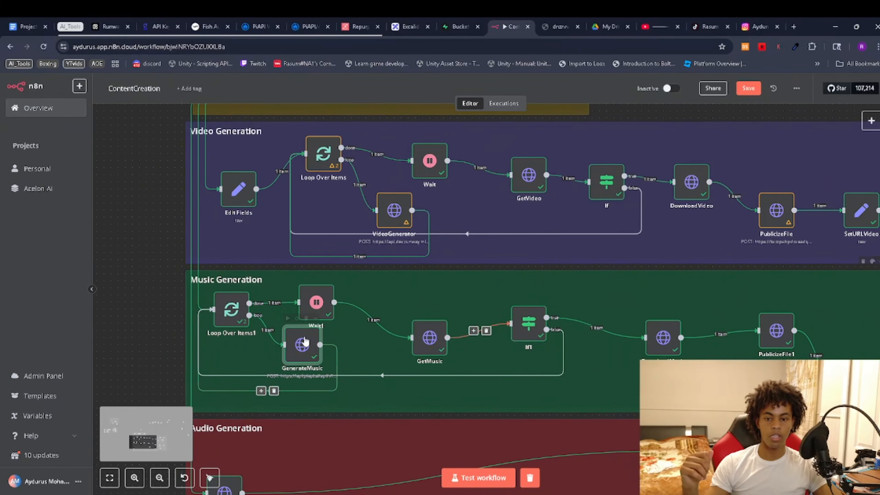
double_click(321, 313)
click(40, 83)
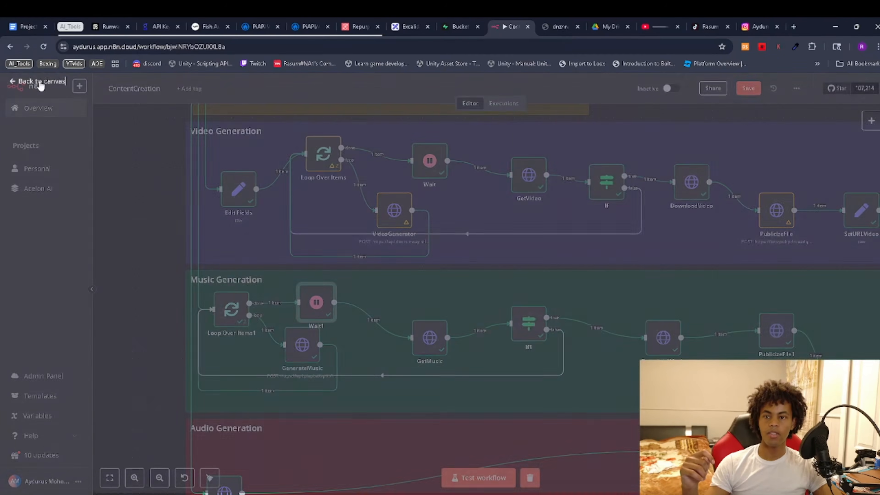
double_click(320, 310)
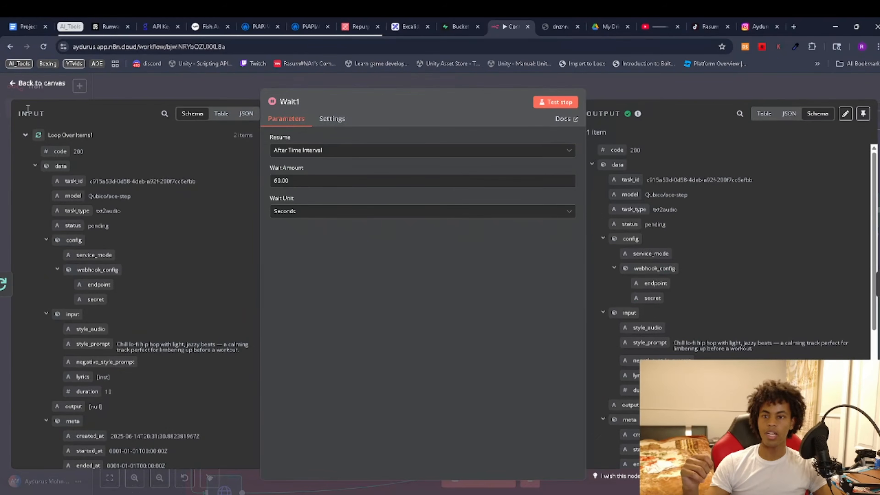
click(13, 83)
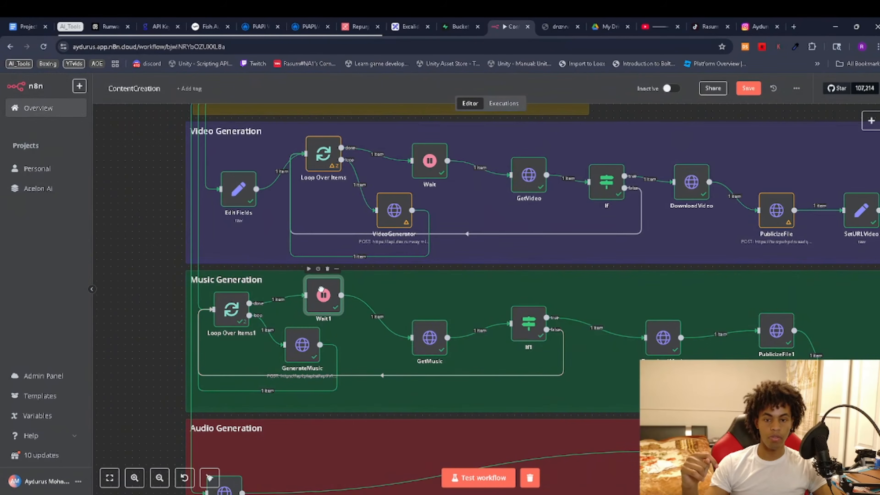
Step: Examine the GetMusic node's GET URL with the task_id expression, its headers and its input data, and return to the canvas
double_click(431, 344)
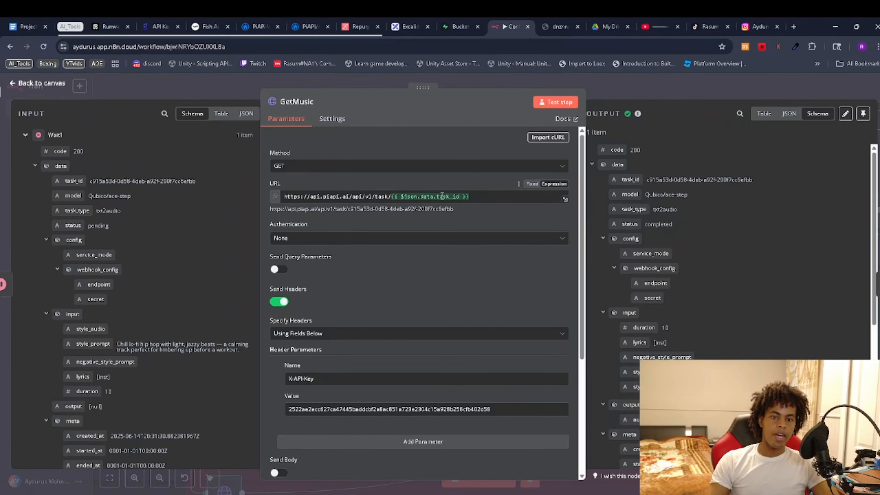
scroll(141, 318, down, 8)
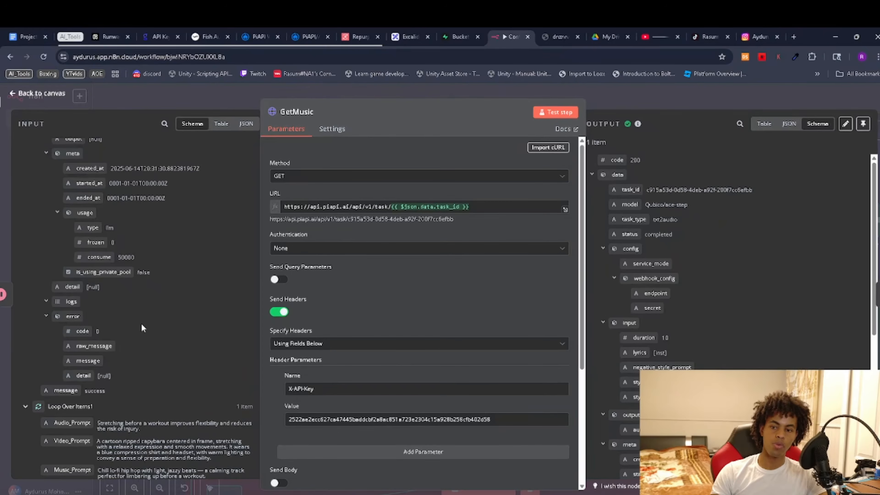
click(28, 95)
Step: Inspect the If1 node's audio_url exists condition and find the audio_url in its input data
drag(580, 387, 551, 378)
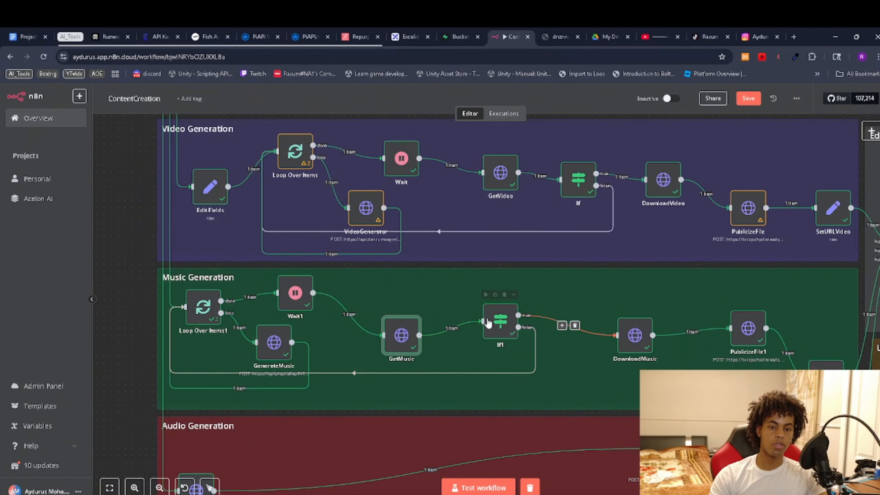
click(499, 324)
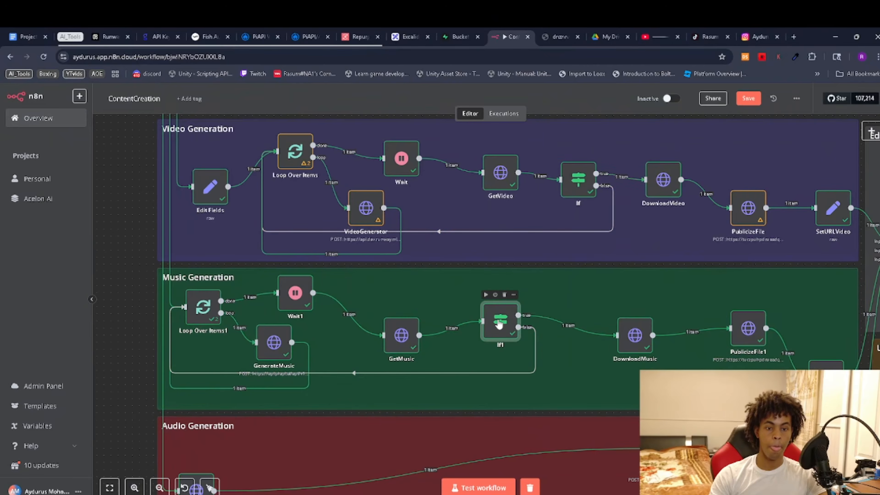
double_click(499, 324)
scroll(147, 314, down, 4)
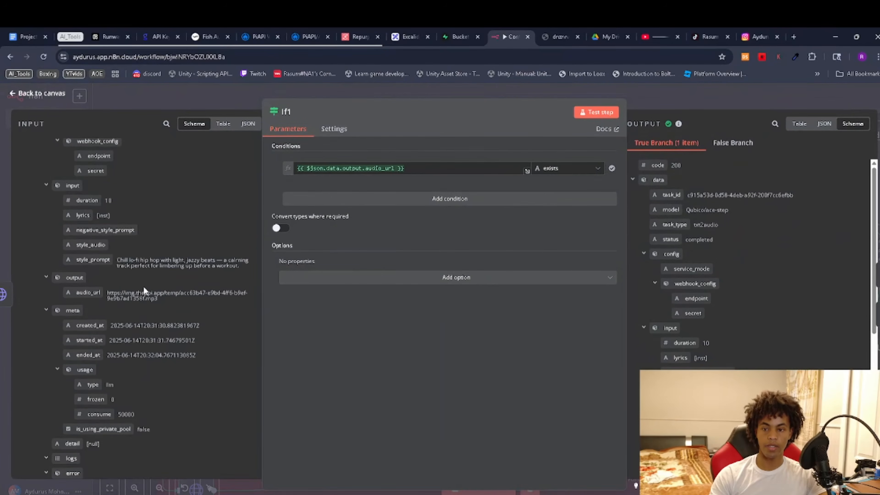
Step: Open the generated audio_url from If1's input in the browser to preview the MP3, close it, and return to the canvas
triple_click(146, 290)
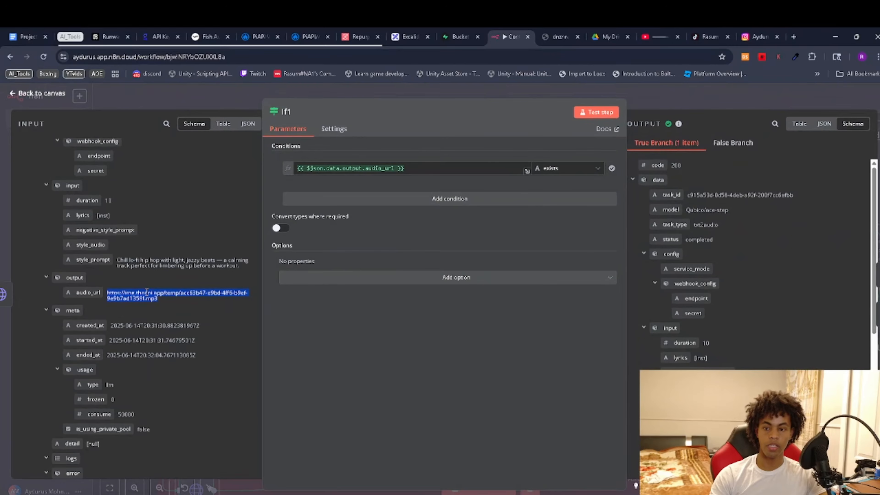
click(242, 337)
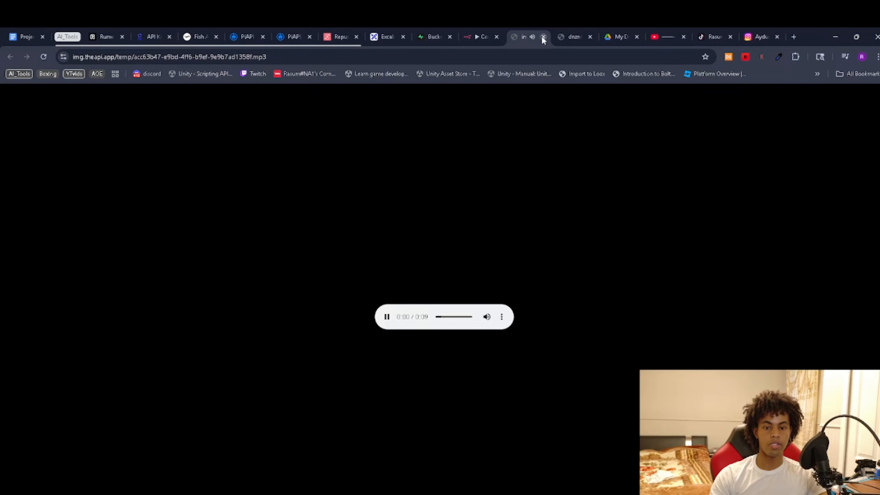
click(543, 37)
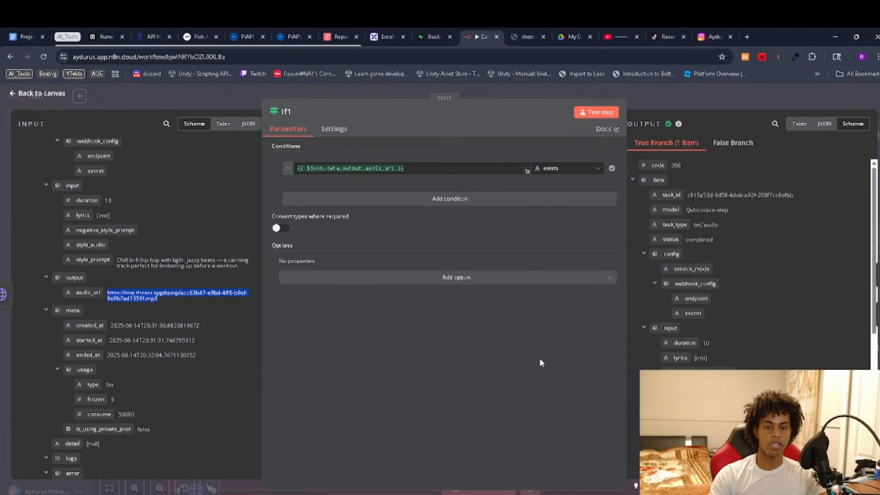
click(45, 93)
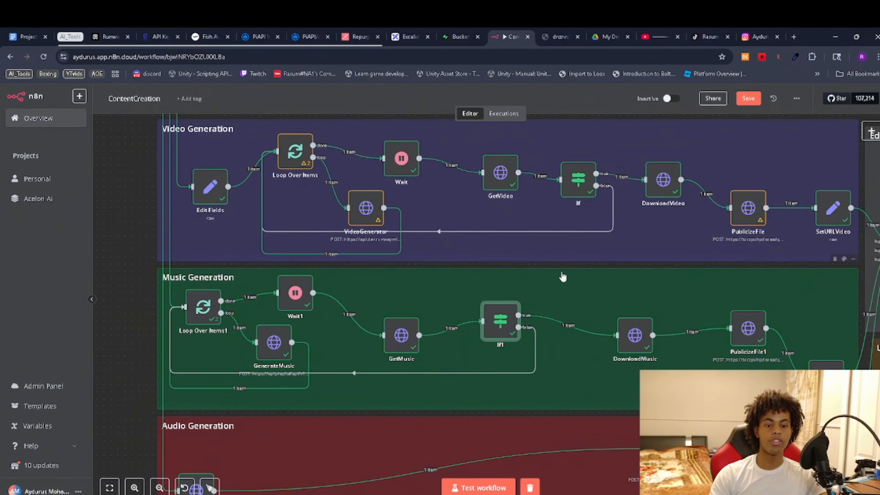
Step: Inspect the DownloadMusic node, highlighting the audio_url part of its GET URL expression, and return to the canvas
scroll(564, 275, up, 2)
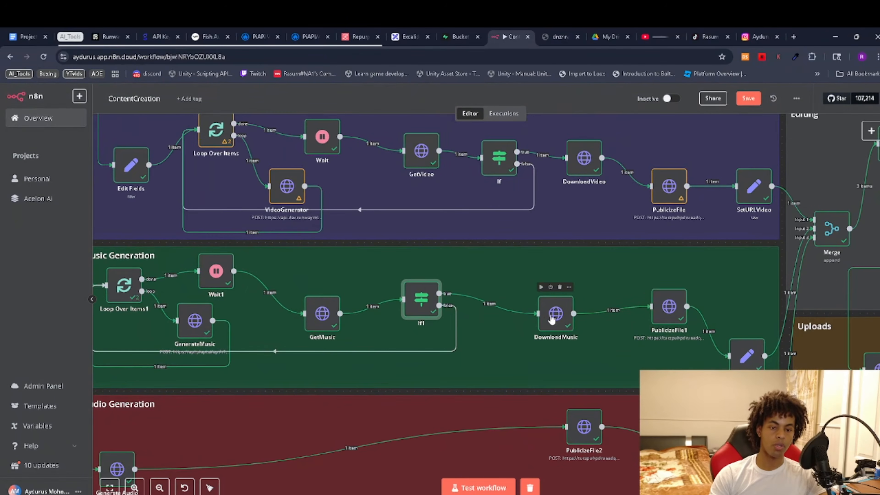
double_click(556, 310)
click(38, 89)
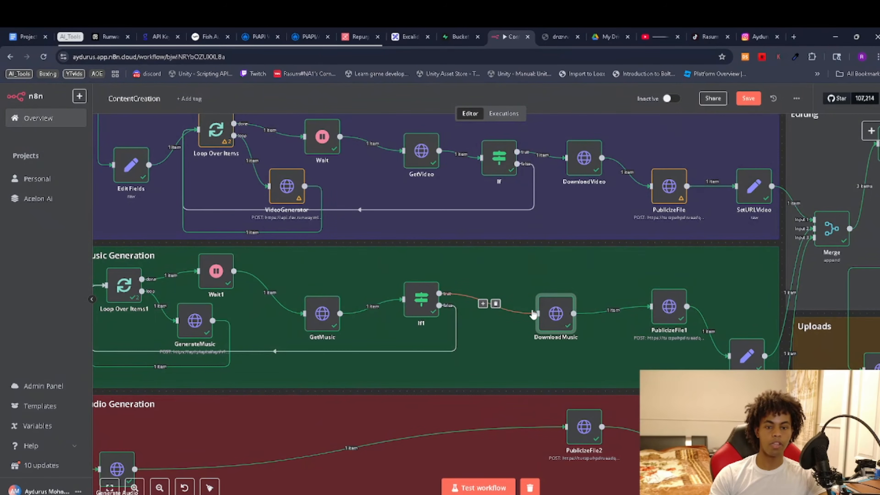
double_click(553, 321)
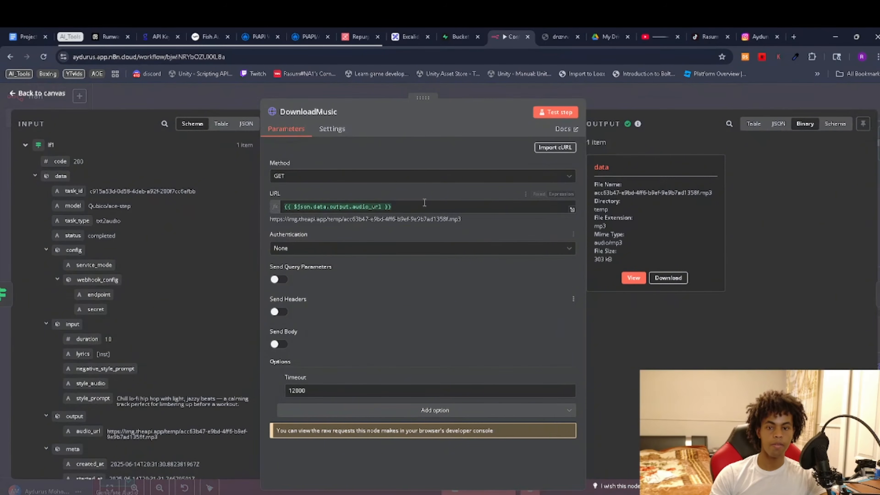
drag(412, 218, 353, 204)
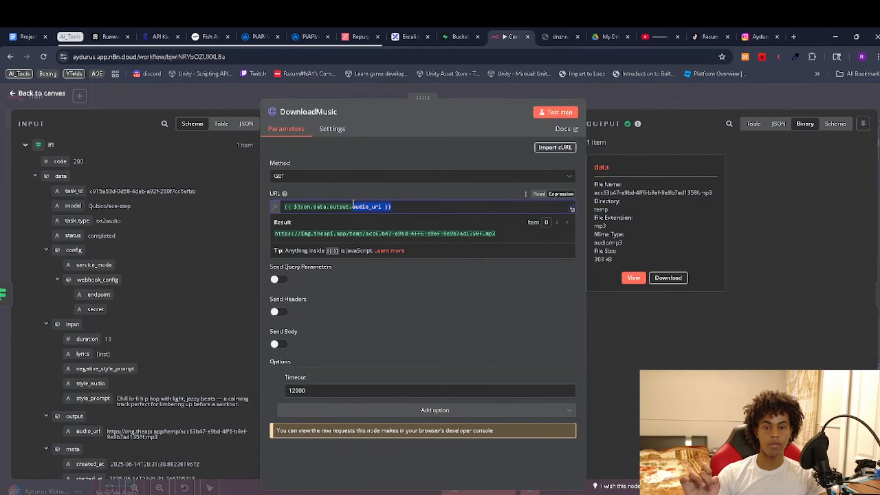
click(451, 327)
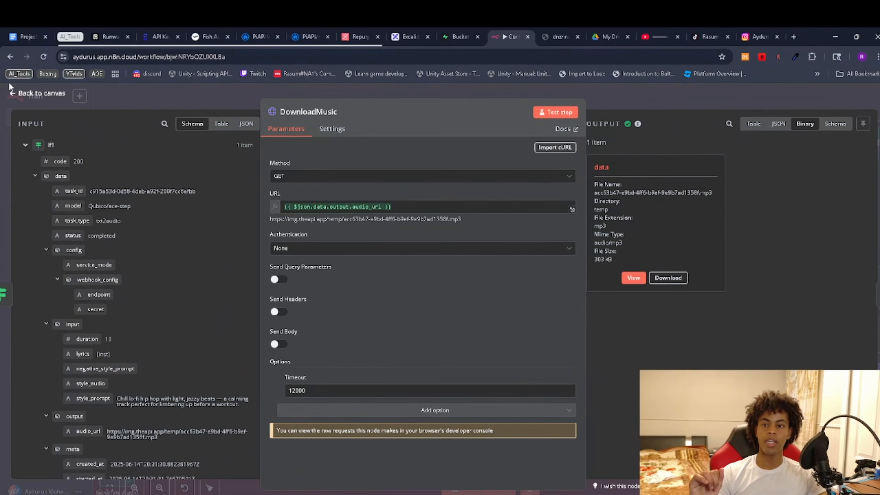
click(41, 94)
Step: Move the PublicizeFile1 node slightly closer to DownloadMusic in the Music Generation section
drag(616, 368, 477, 350)
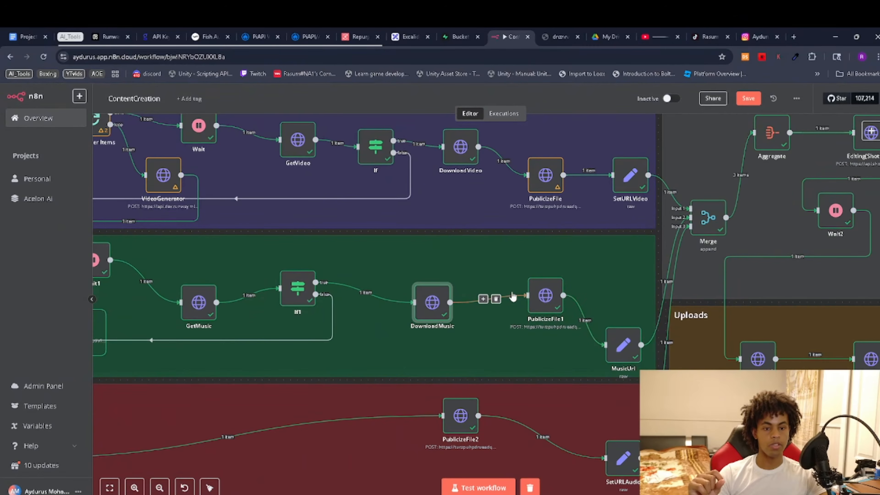
drag(401, 368, 439, 351)
drag(544, 413, 652, 434)
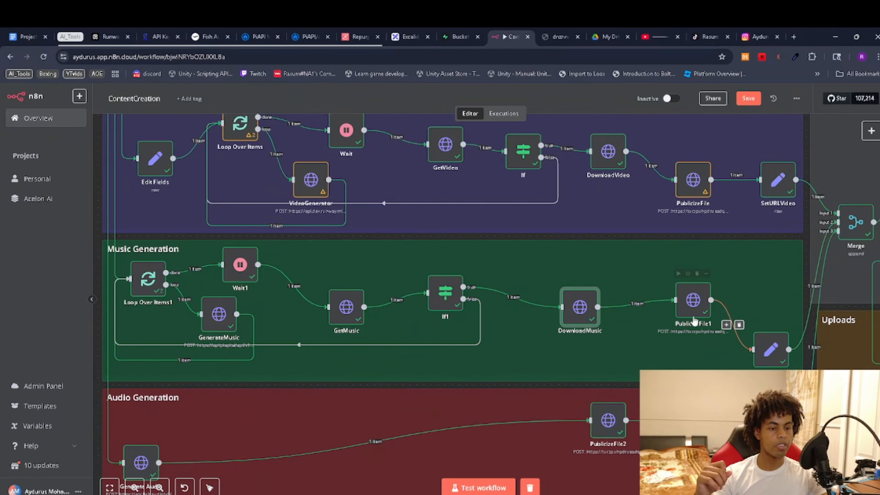
drag(689, 293, 669, 293)
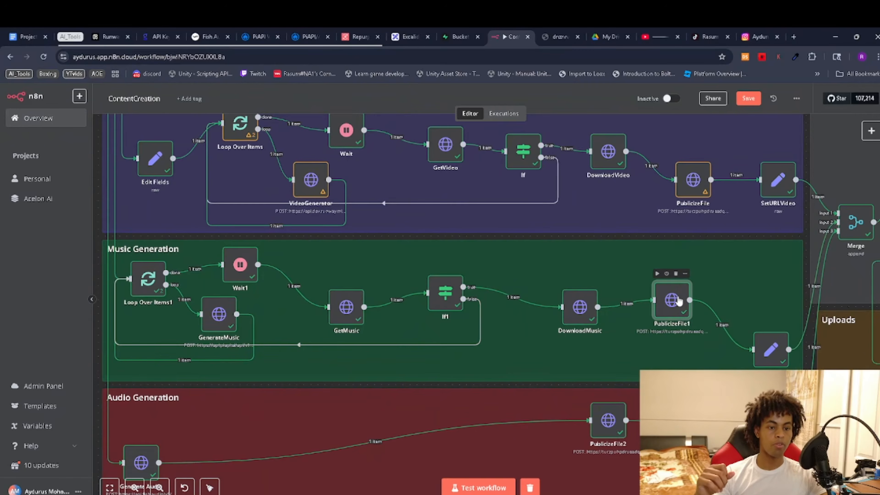
Step: Inspect the PublicizeFile1 node's header parameters and its n8n Binary File body settings, and return to the canvas
double_click(679, 301)
scroll(400, 275, down, 5)
scroll(474, 292, down, 2)
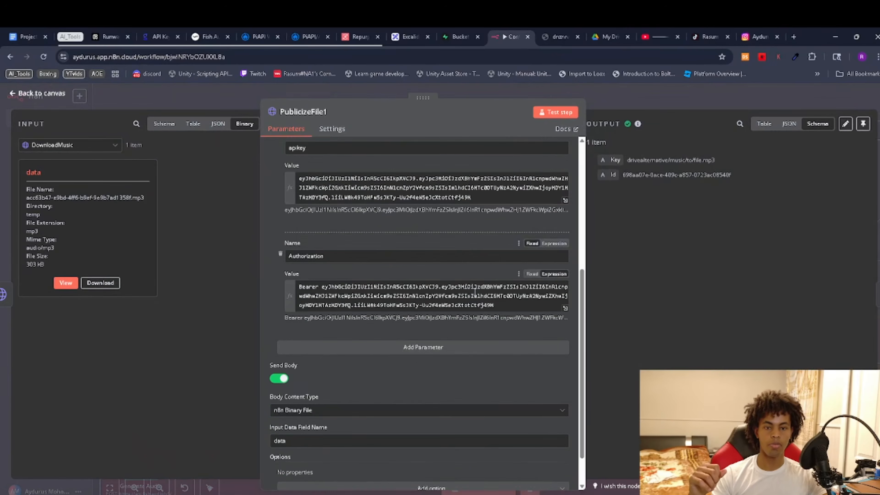
scroll(475, 292, up, 2)
scroll(303, 279, down, 1)
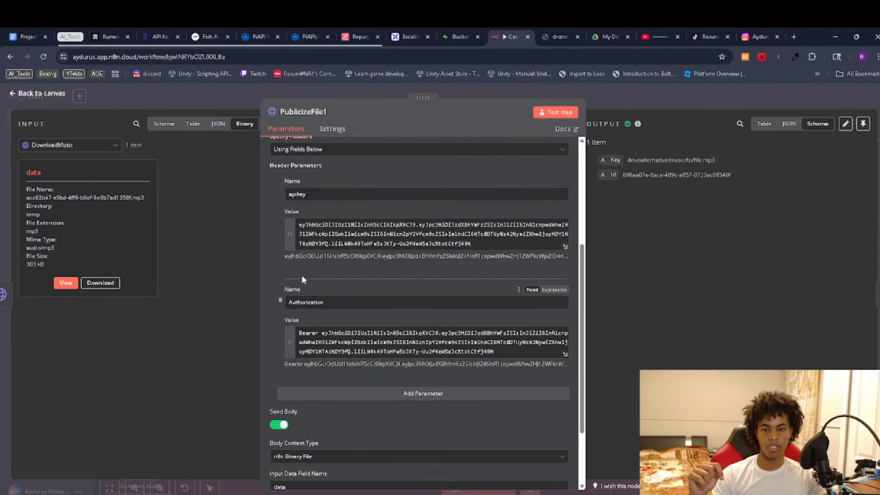
scroll(312, 305, down, 3)
scroll(343, 275, up, 4)
scroll(353, 332, down, 1)
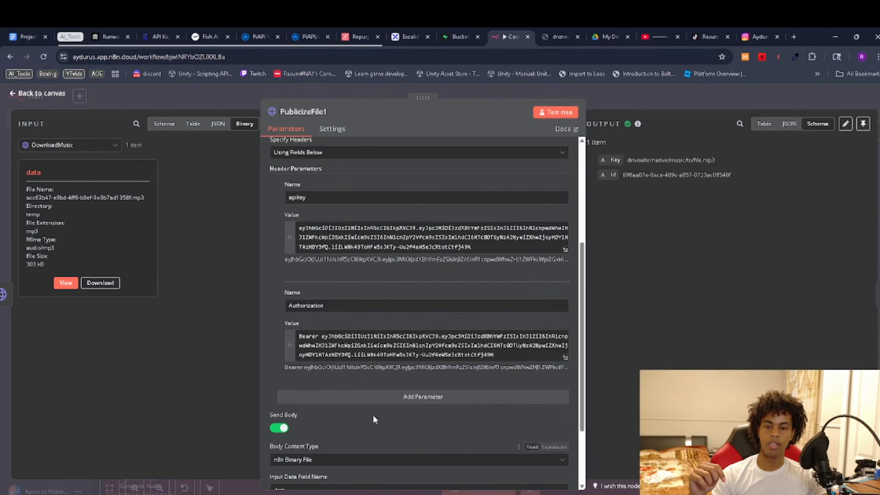
scroll(364, 299, down, 3)
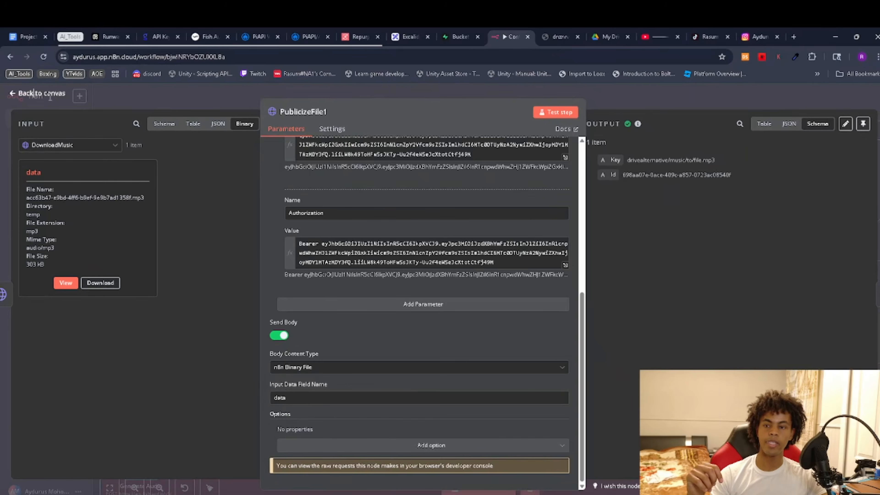
click(28, 96)
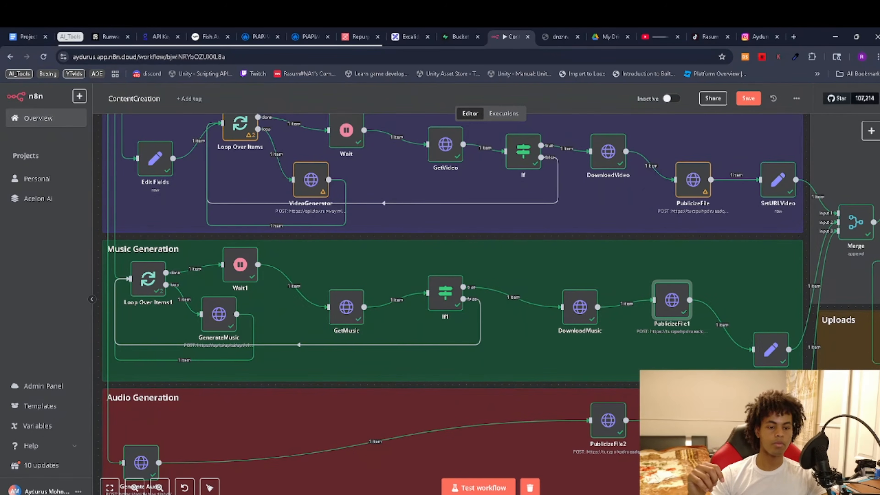
Step: Check the MusicUrl node's JSON expression and move the node slightly closer to PublicizeFile1 in the Music Generation section
double_click(781, 348)
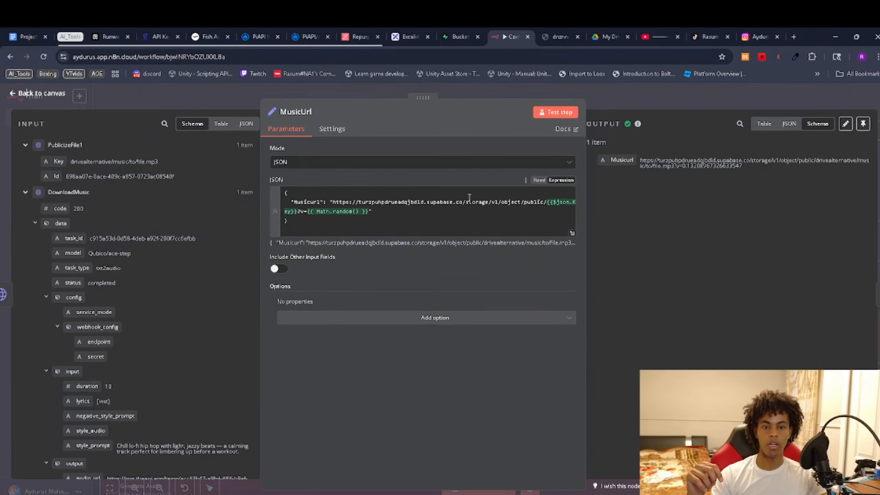
click(52, 96)
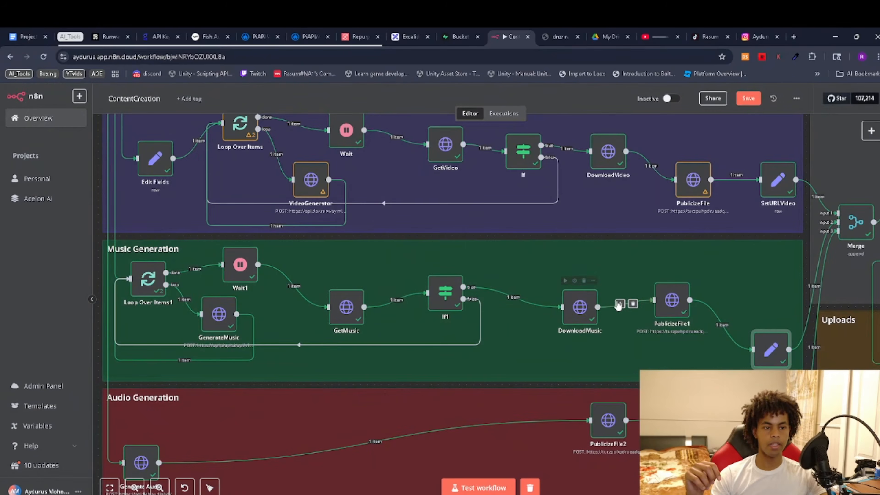
drag(621, 301, 383, 273)
drag(549, 310, 541, 303)
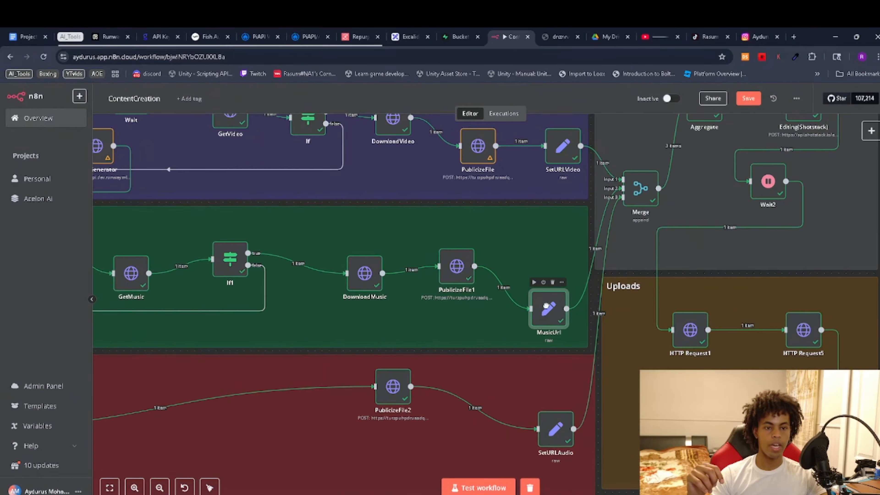
Step: Open the Generate Audio node in the Audio Generation section and examine its POST request URL and header parameters
drag(619, 393, 805, 336)
drag(570, 283, 758, 405)
drag(581, 341, 588, 393)
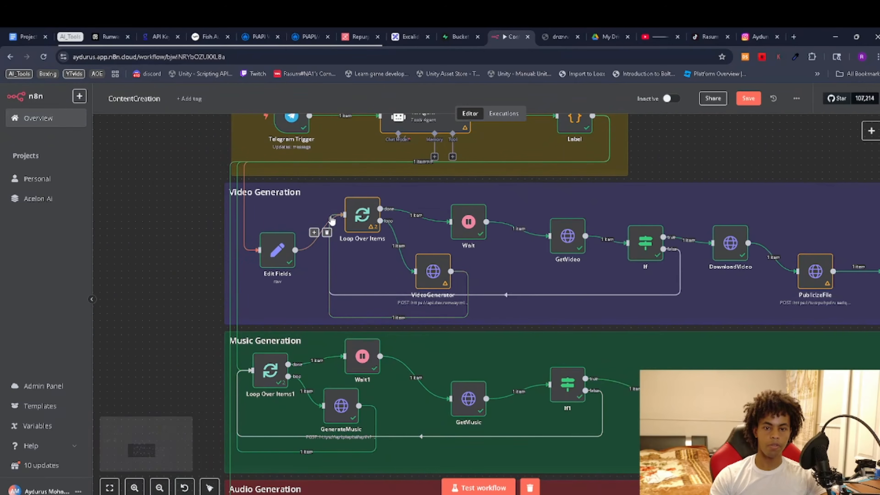
drag(595, 346, 517, 250)
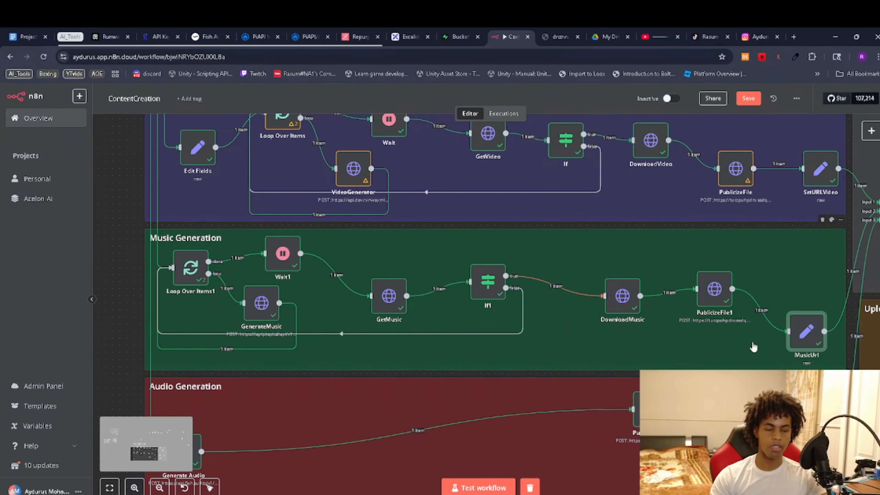
drag(415, 338, 421, 189)
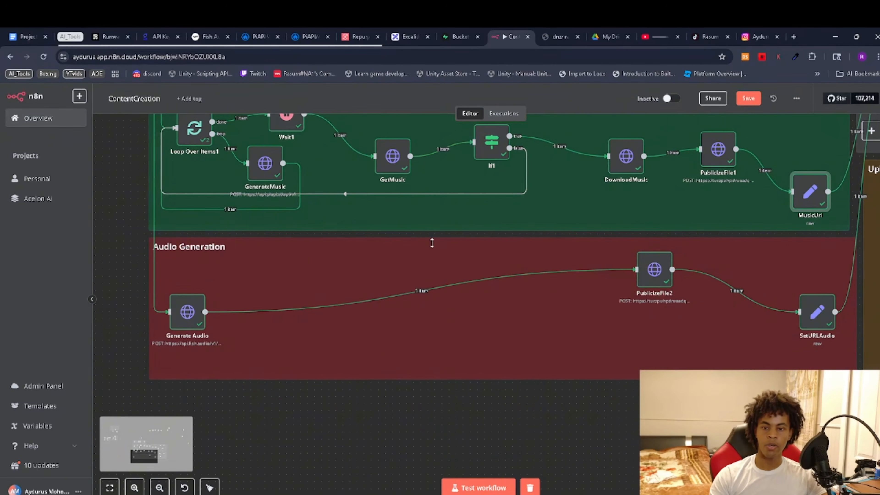
drag(297, 294, 347, 289)
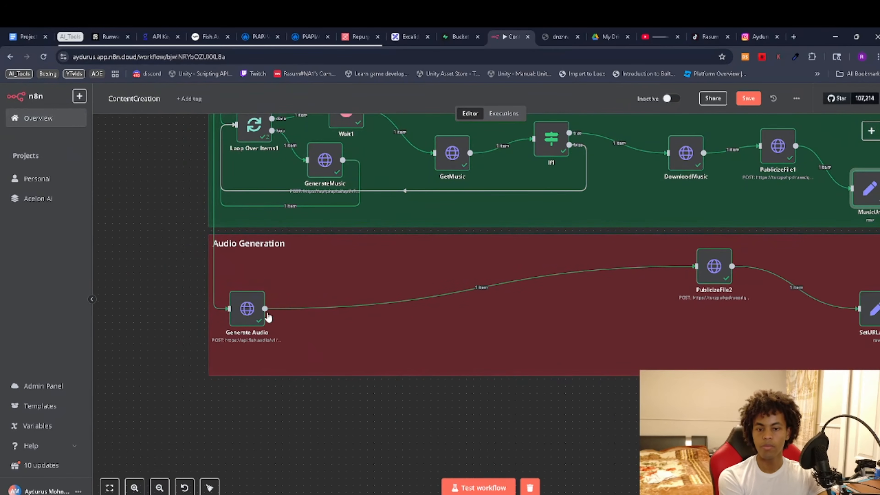
click(239, 311)
double_click(245, 318)
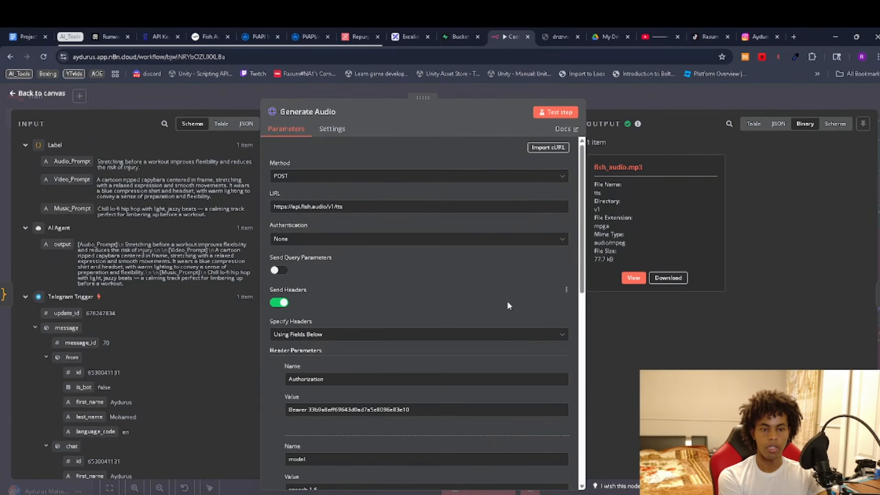
scroll(338, 273, down, 3)
scroll(343, 305, up, 3)
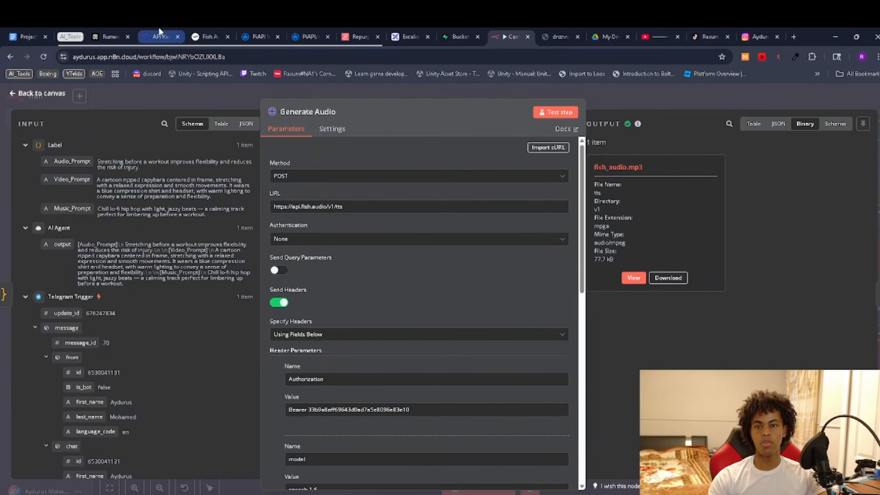
Step: Switch to Fish Audio and browse the list of English voice models on the Discovery page
click(208, 36)
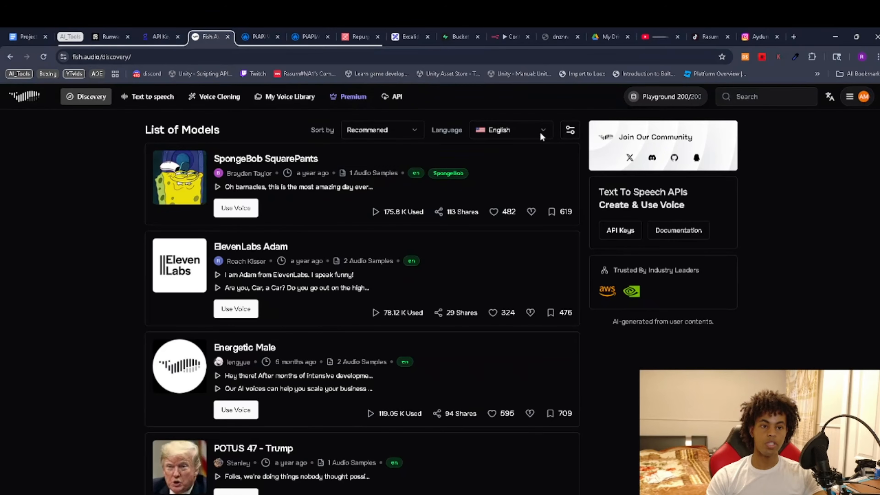
scroll(291, 406, down, 6)
scroll(262, 338, up, 1)
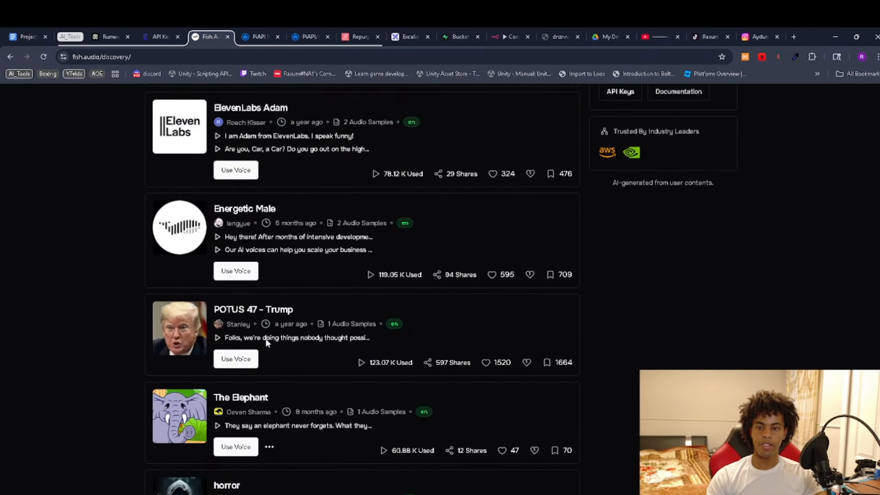
scroll(272, 347, up, 5)
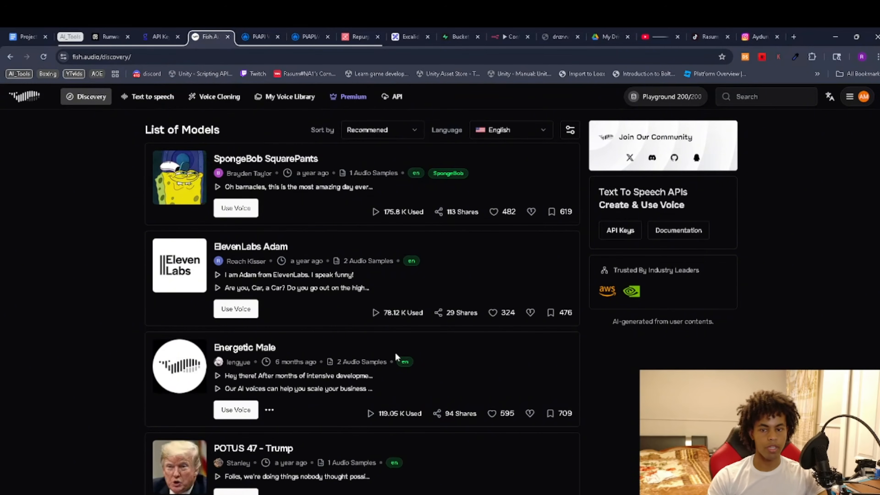
scroll(314, 373, down, 15)
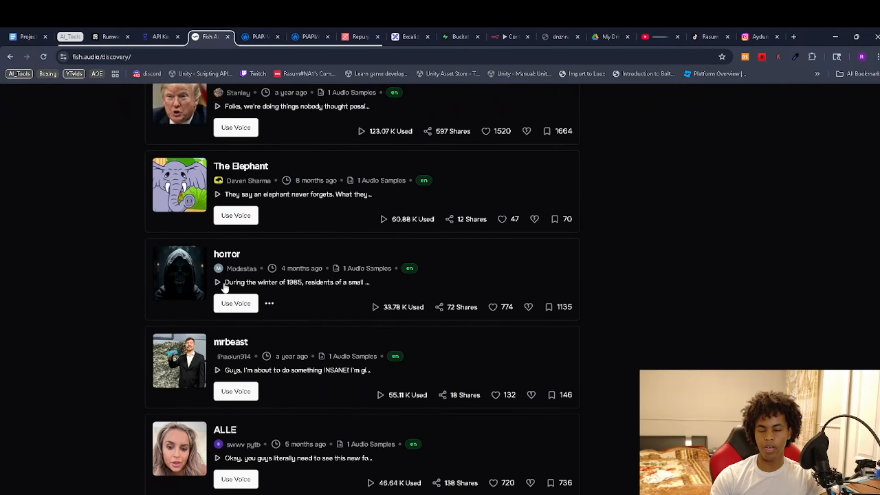
scroll(266, 282, up, 15)
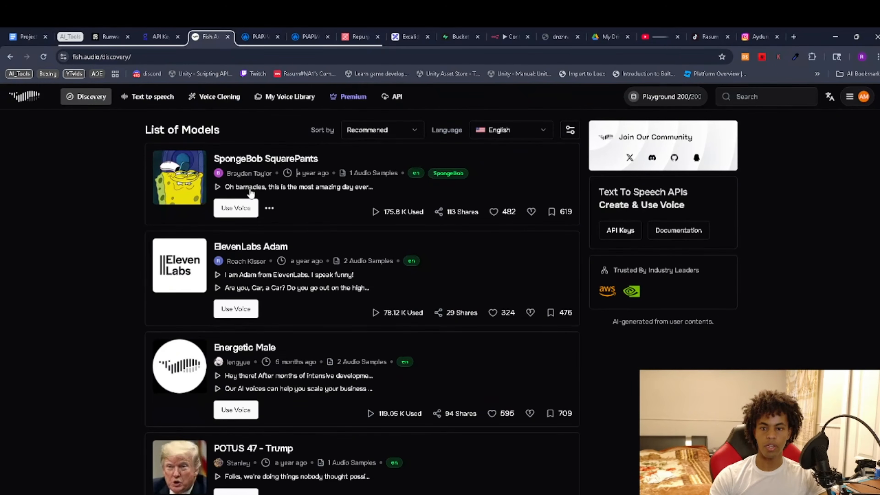
Step: Open the SpongeBob SquarePants voice model and copy its model ID
click(269, 208)
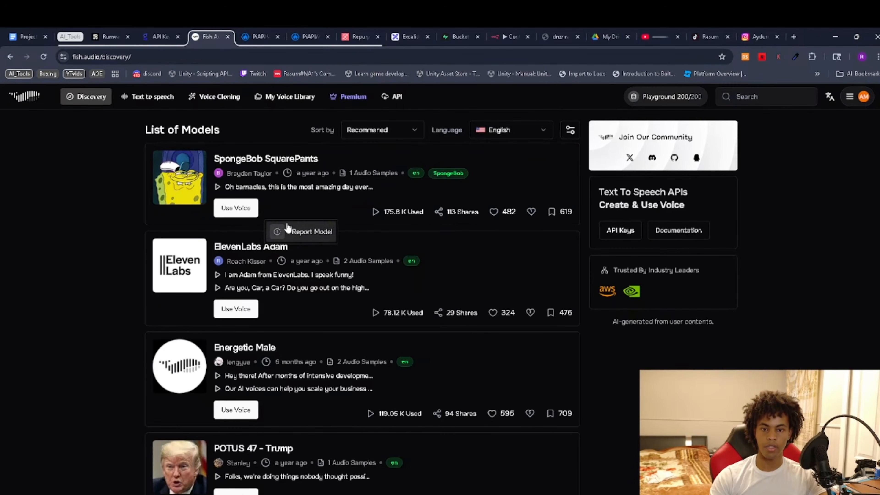
click(227, 169)
click(228, 161)
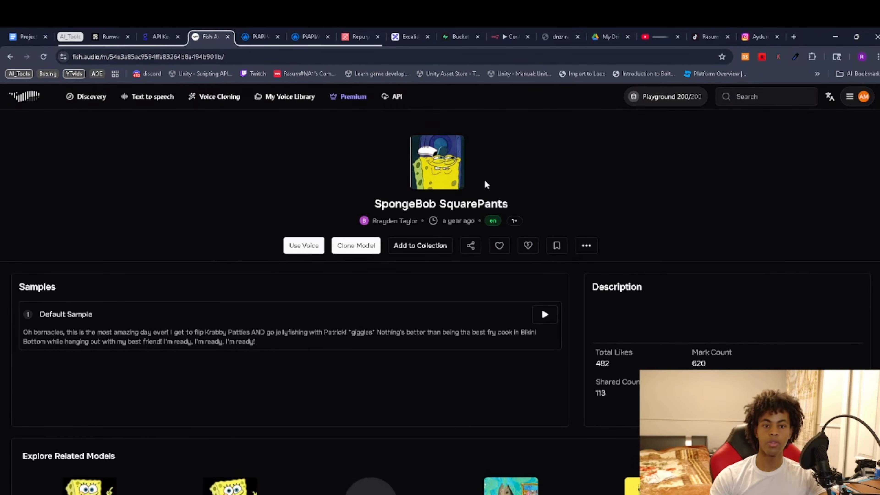
click(586, 246)
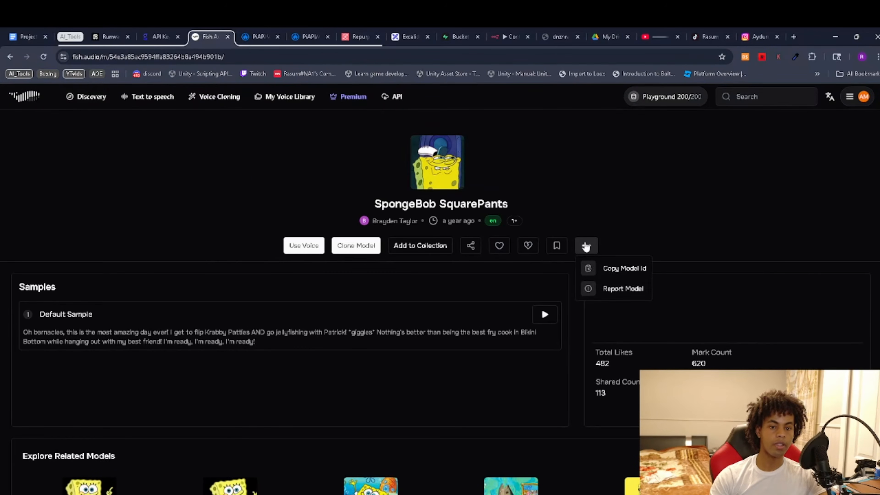
click(630, 275)
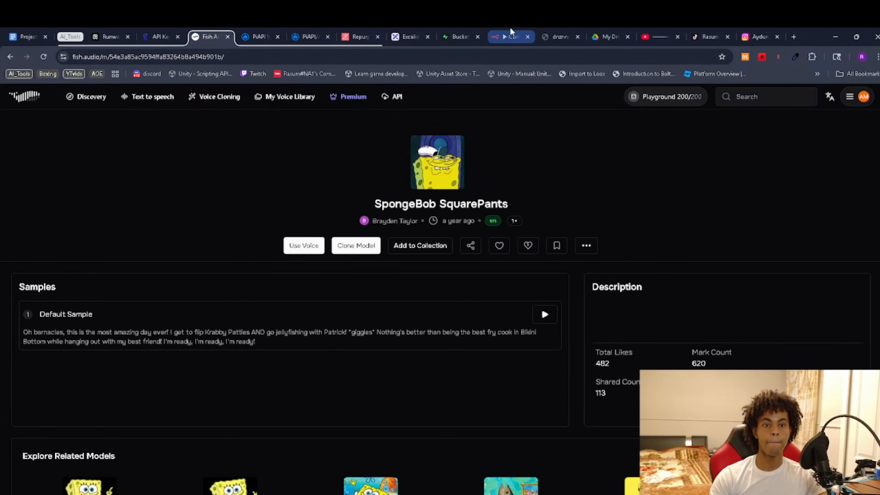
Step: Switch back to n8n and examine the reference_id value in Generate Audio's JSON body along with the model header
click(507, 36)
scroll(363, 330, down, 4)
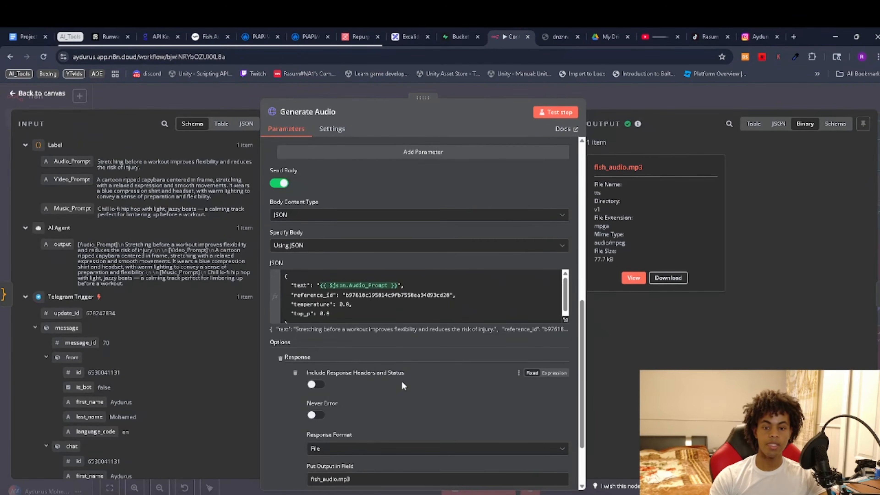
click(347, 294)
drag(347, 295, 450, 294)
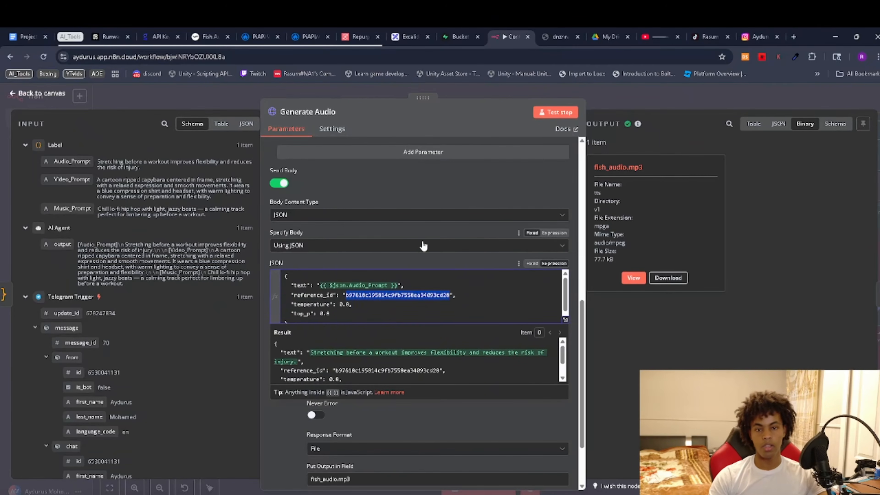
scroll(415, 263, up, 6)
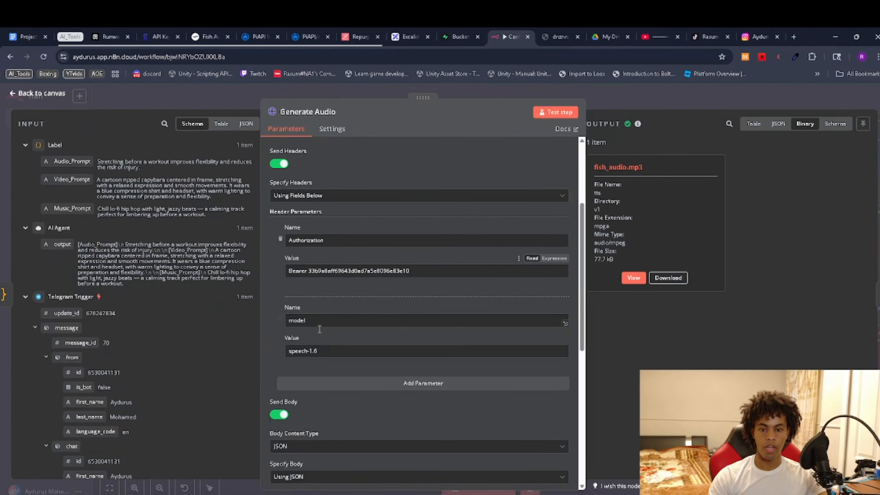
scroll(308, 371, down, 4)
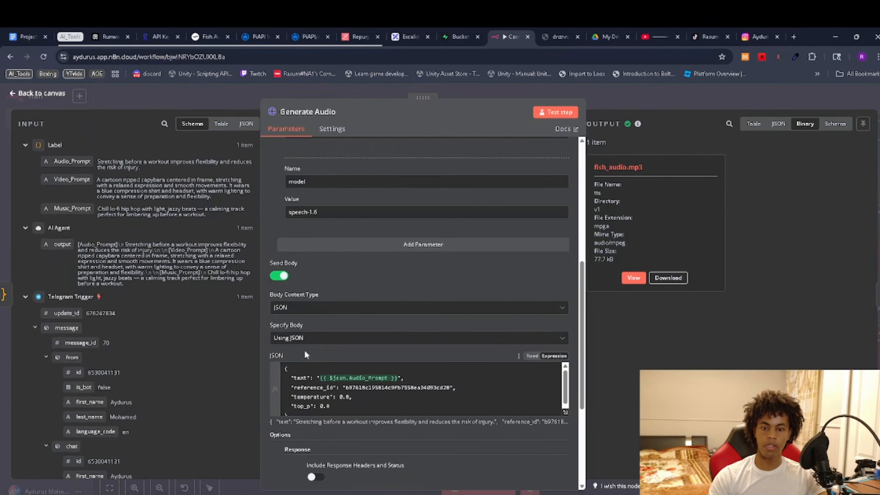
Step: Revisit the Fish Audio voice page, return to n8n, and highlight the text through top_p fields of Generate Audio's JSON body
click(207, 36)
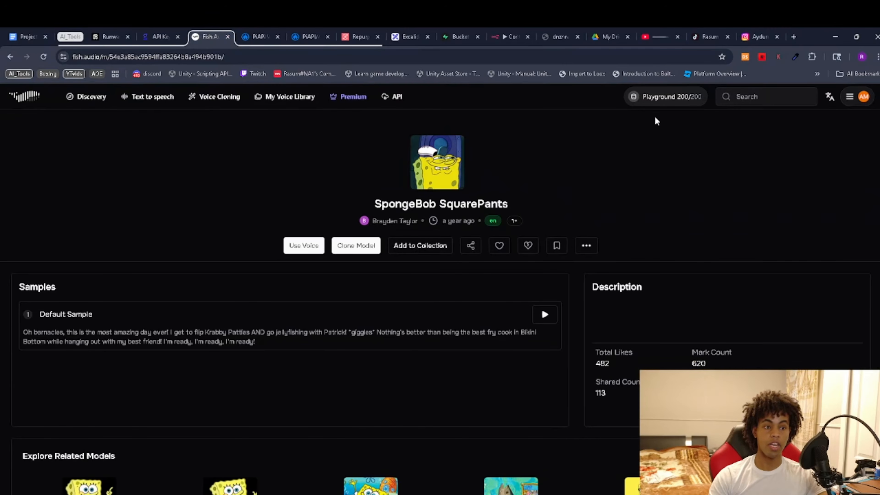
click(497, 28)
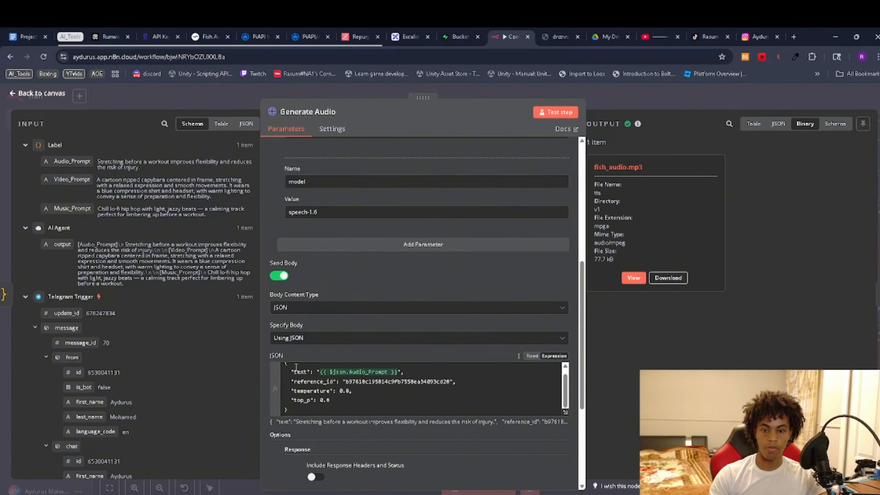
drag(293, 372, 353, 411)
click(611, 372)
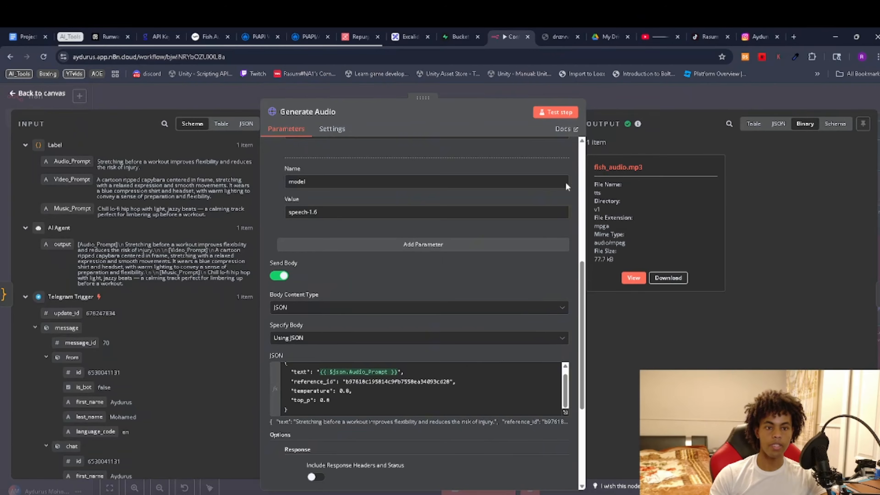
Step: Inspect Generate Audio's binary output, highlighting the fish_audio.mp3 field name, and return to the canvas
scroll(540, 225, up, 5)
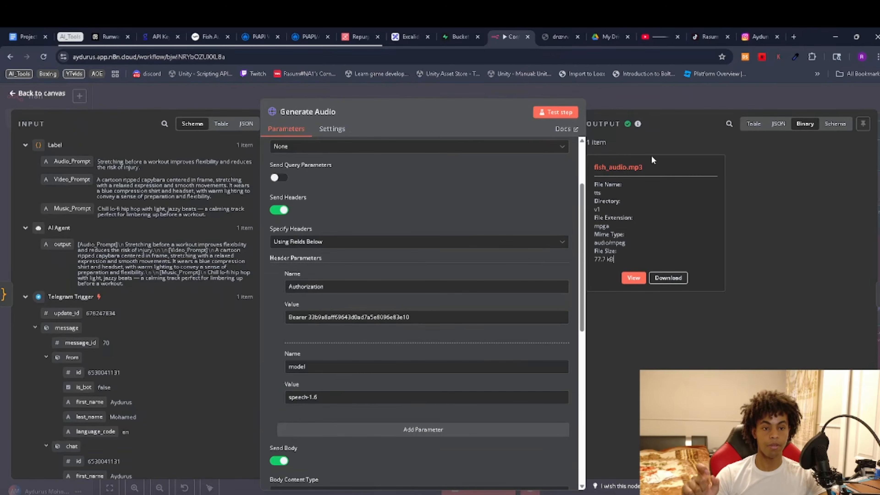
scroll(409, 249, up, 3)
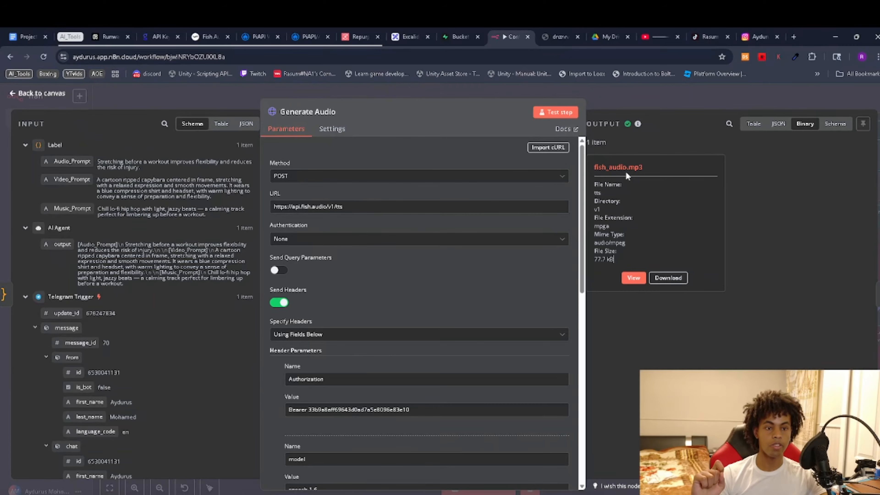
drag(644, 165, 593, 167)
click(781, 195)
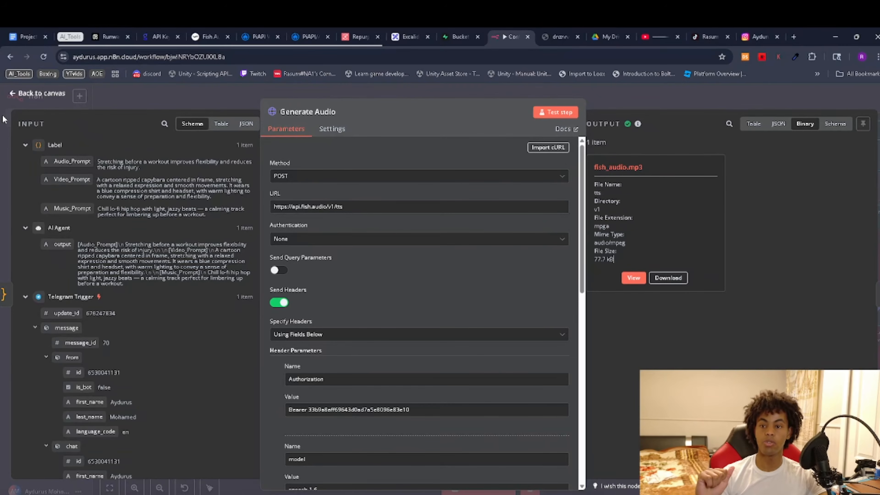
click(16, 93)
Step: Move the PublicizeFile2 node in the Audio Generation section closer to the audio URL node
scroll(552, 297, up, 3)
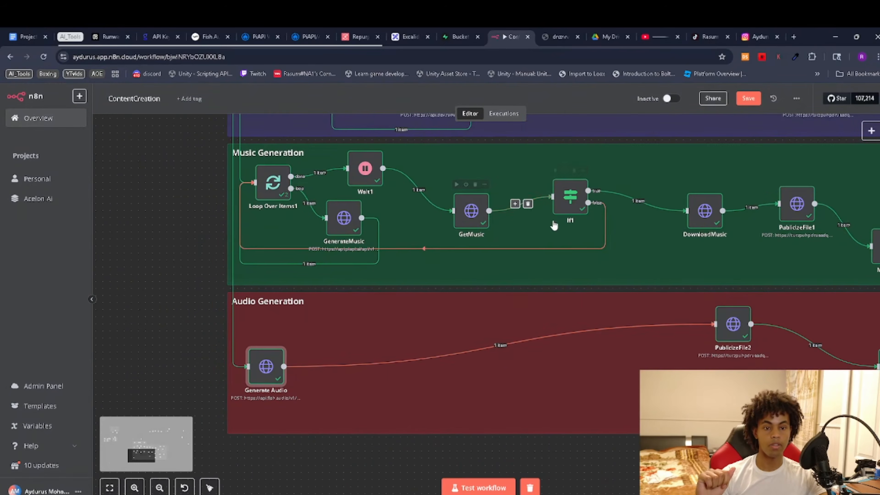
scroll(503, 333, right, 3)
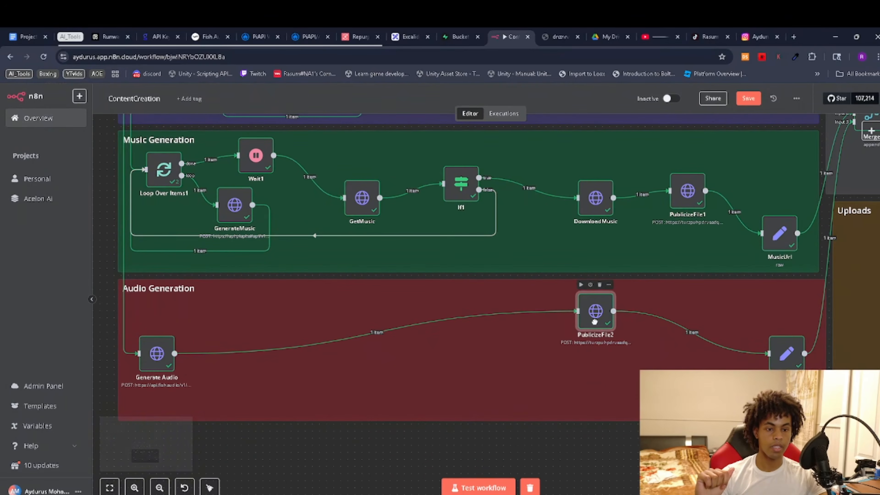
drag(637, 330, 655, 316)
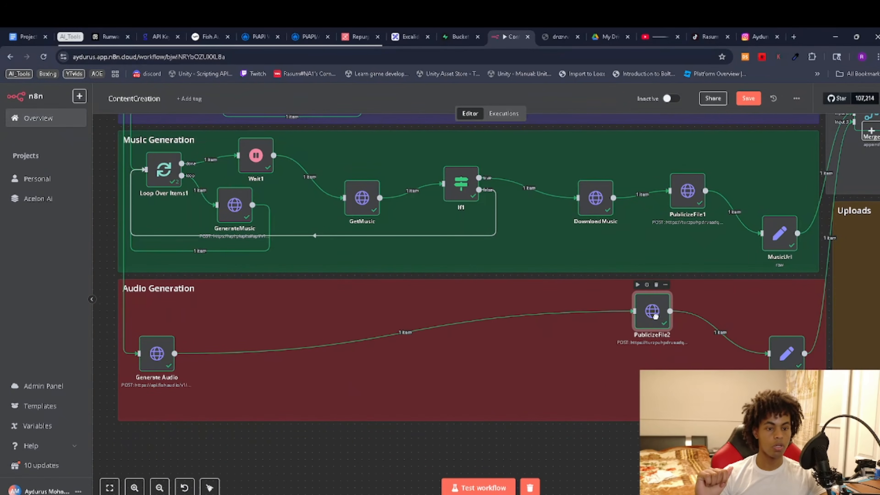
Step: Review PublicizeFile2's Supabase upload URL and header parameters, and return to the canvas
double_click(658, 317)
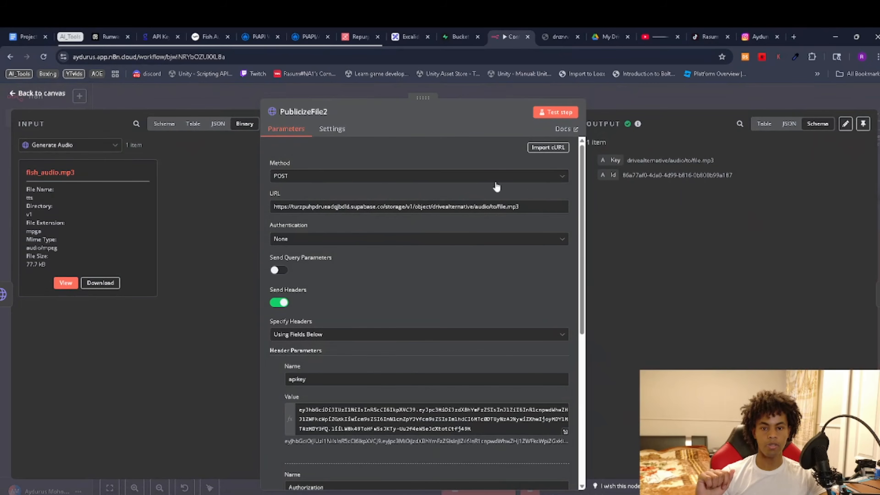
scroll(421, 438, down, 3)
scroll(381, 243, up, 3)
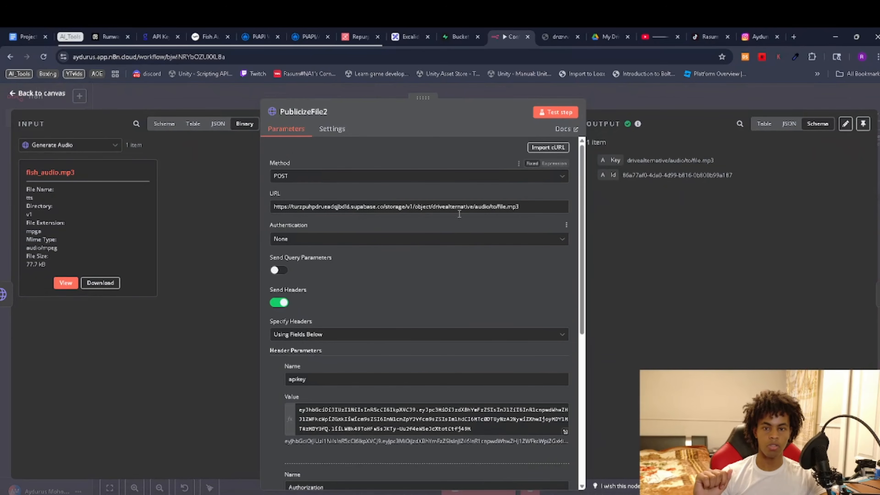
click(66, 91)
Step: Inspect SetURLAudio's JSON expression for the Audiocurl value and return to the canvas
drag(544, 310, 398, 304)
click(642, 352)
double_click(641, 352)
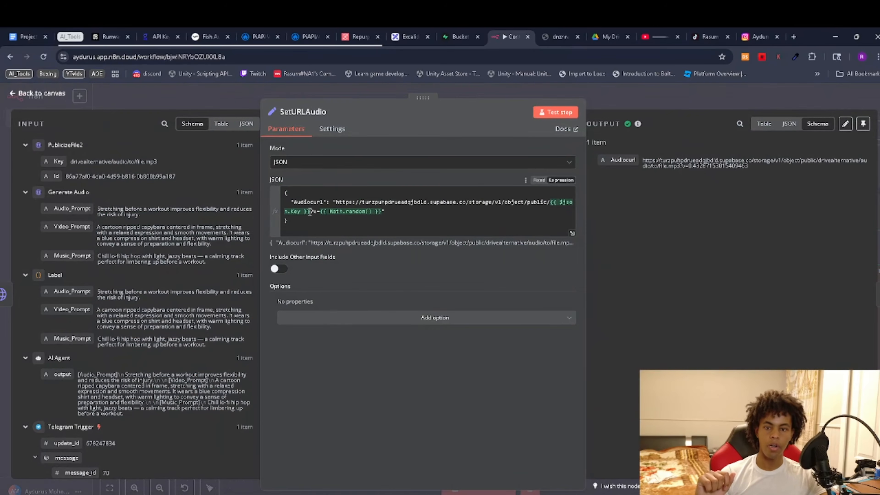
click(45, 93)
Step: Inspect the Aggregate node in the Editing section, highlighting the data field in its output, and return to the canvas
drag(666, 262, 566, 303)
drag(650, 146, 868, 213)
scroll(536, 353, down, 2)
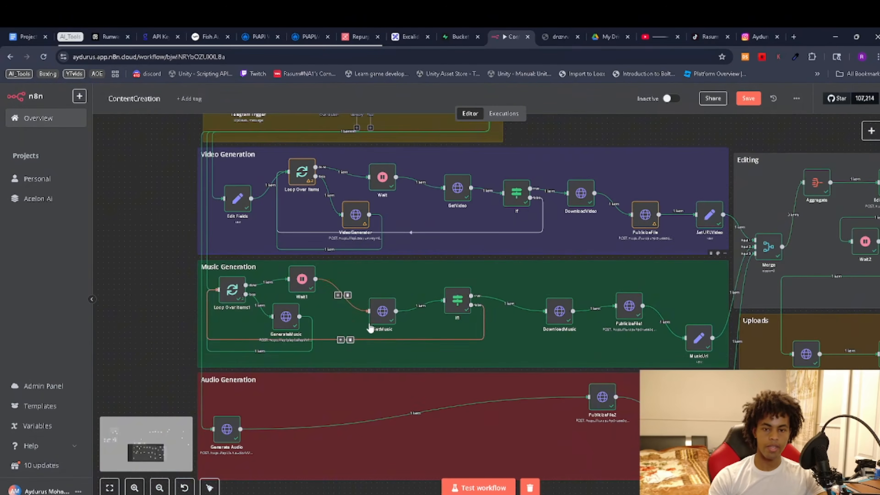
drag(364, 308, 402, 389)
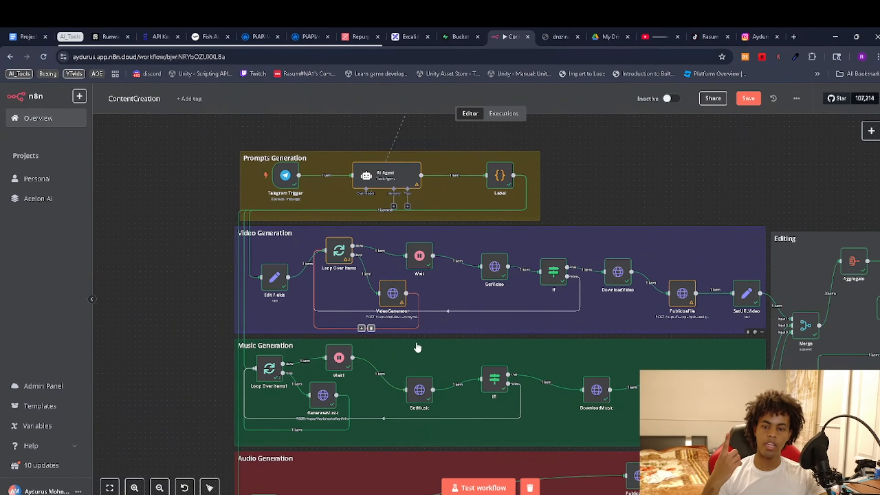
drag(496, 284, 375, 299)
drag(698, 379, 589, 369)
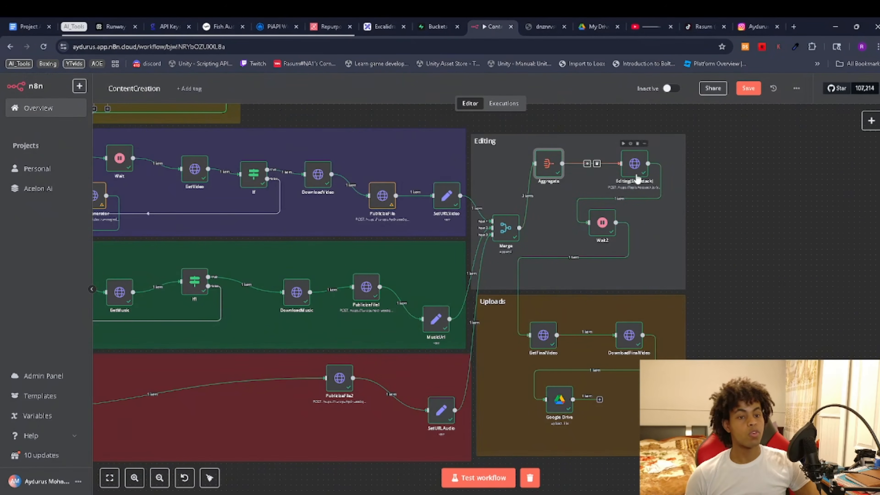
double_click(546, 167)
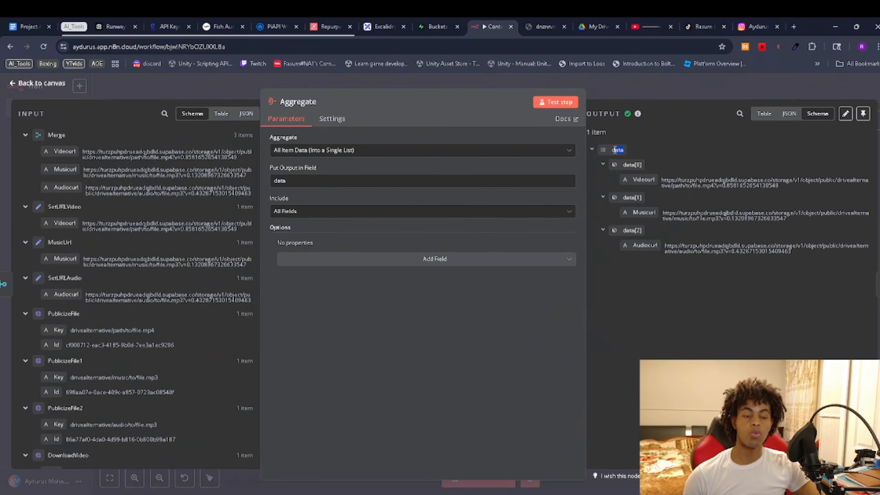
click(40, 84)
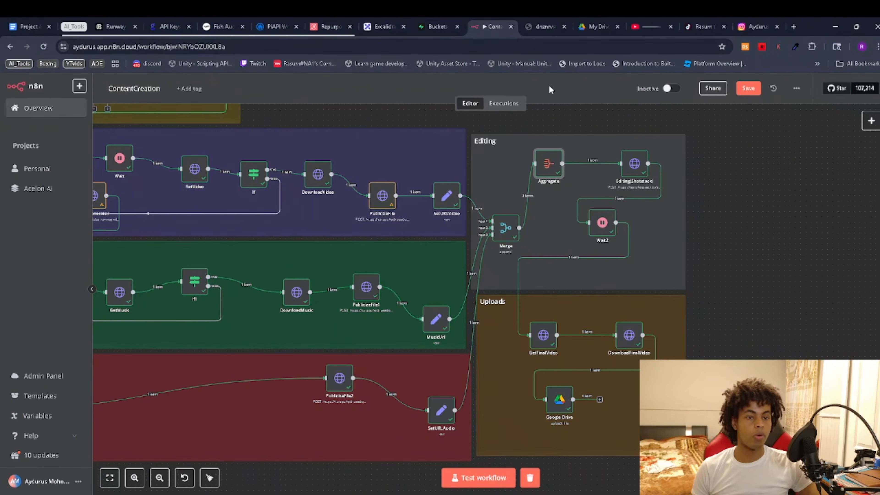
Step: Open the Editing(Shotstack) node, highlight its render URL, and review its header and body settings
double_click(635, 164)
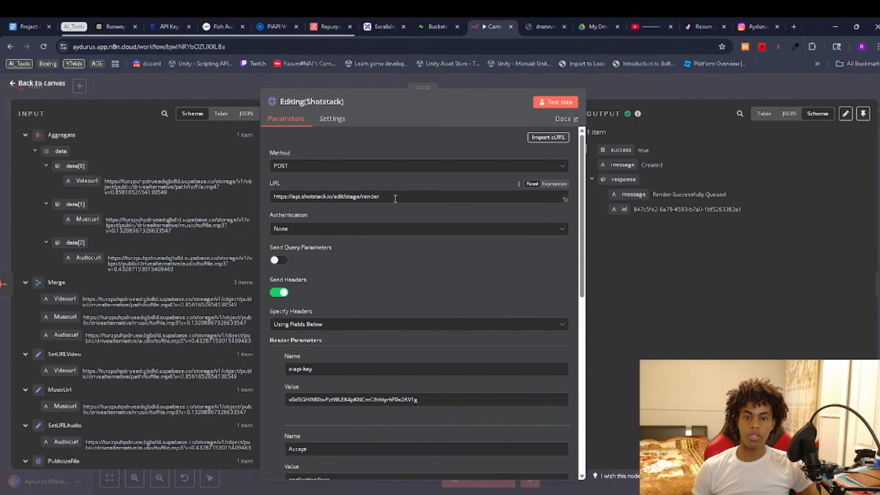
drag(395, 197, 271, 197)
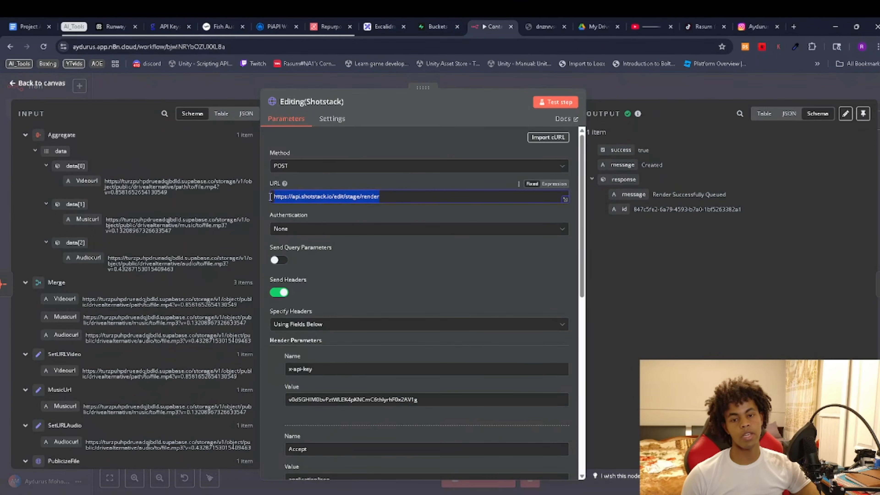
click(457, 292)
scroll(357, 278, down, 5)
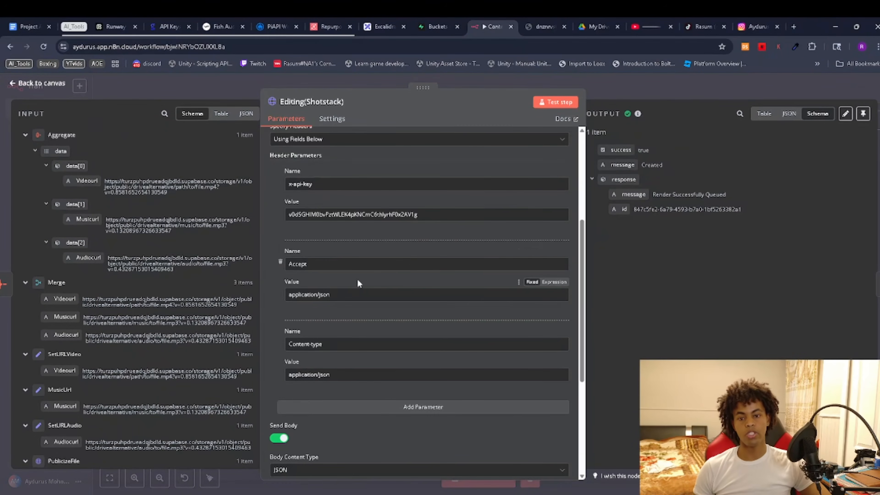
scroll(395, 244, up, 2)
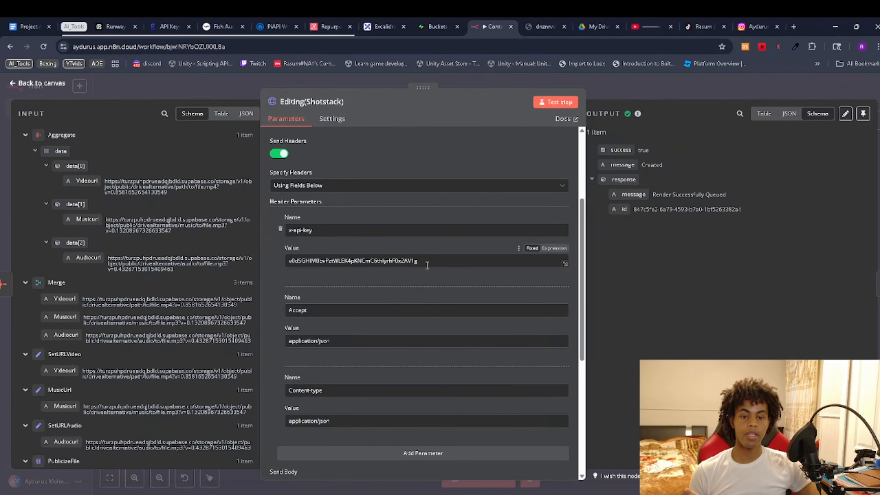
scroll(345, 331, down, 1)
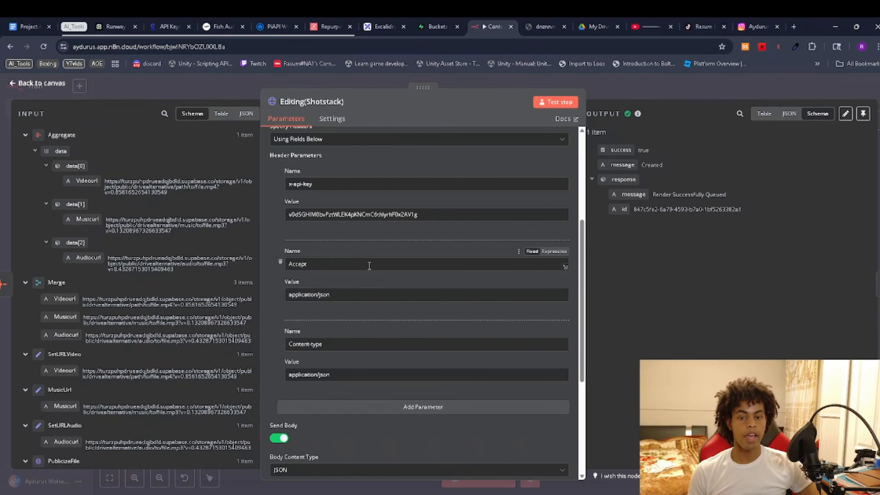
scroll(372, 323, down, 3)
scroll(371, 323, down, 1)
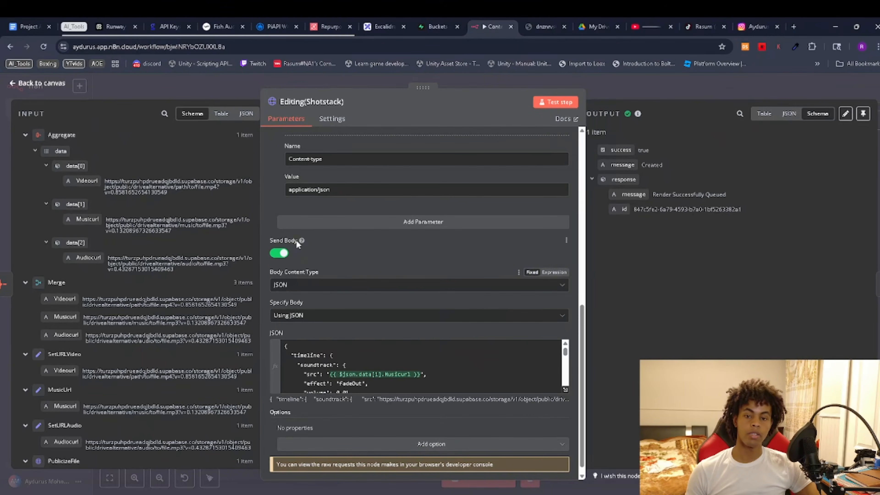
Step: Expand Editing(Shotstack)'s JSON body and highlight the soundtrack's Musicurl source and volume
click(565, 389)
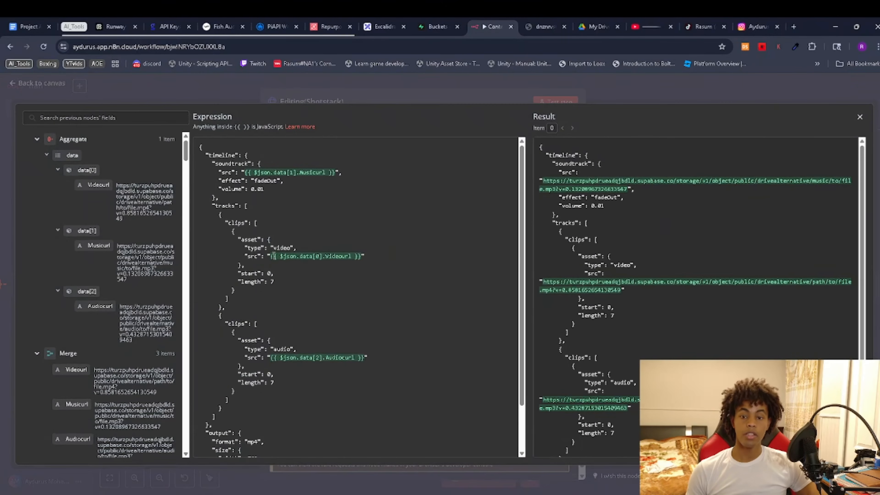
scroll(274, 255, down, 3)
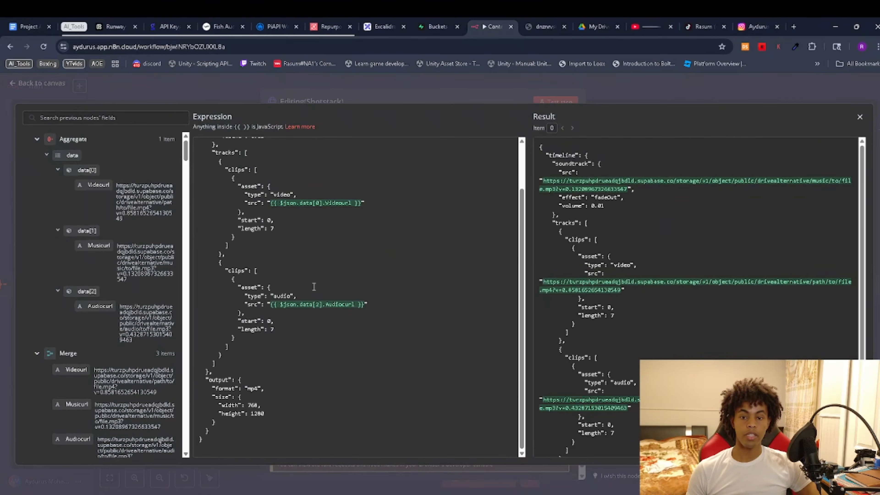
scroll(314, 286, up, 3)
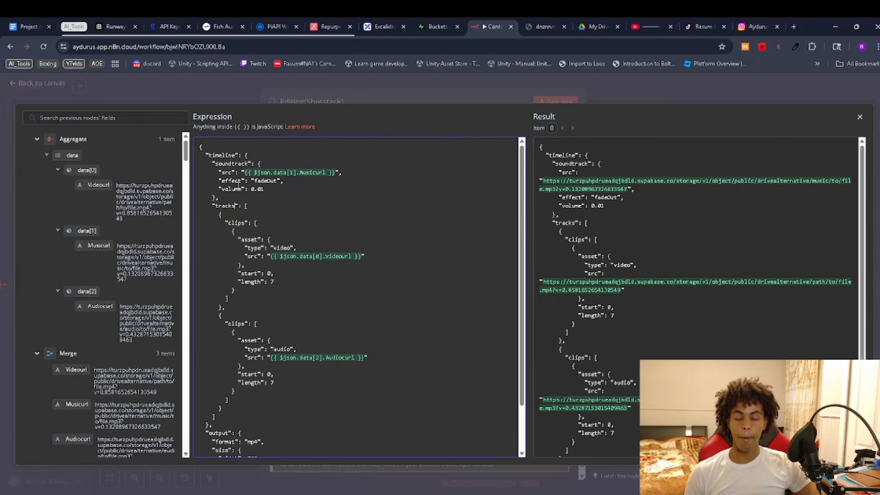
drag(242, 172, 316, 173)
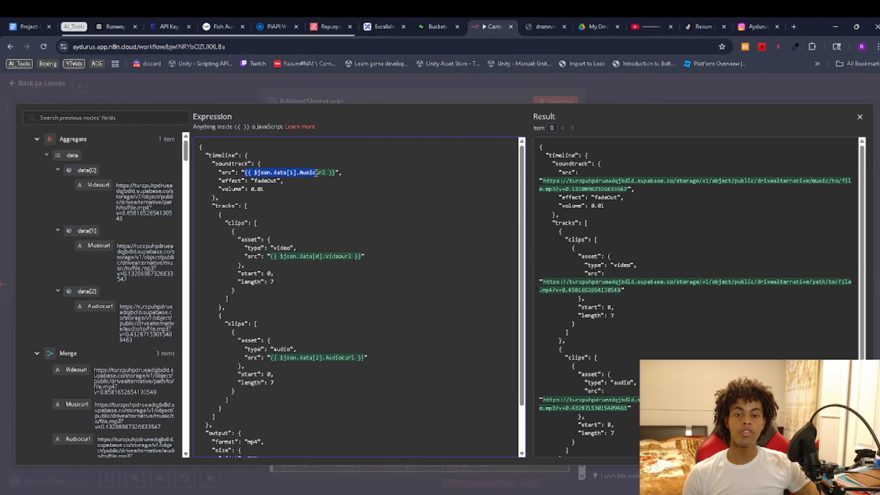
click(239, 190)
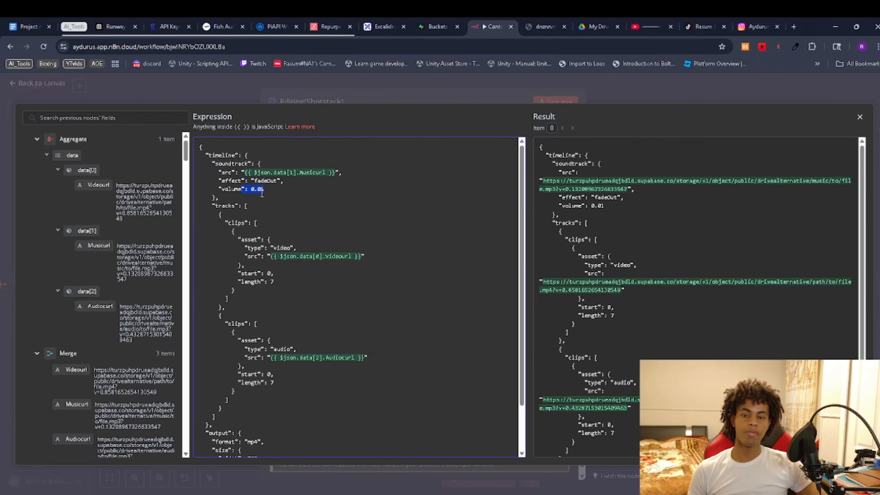
click(276, 198)
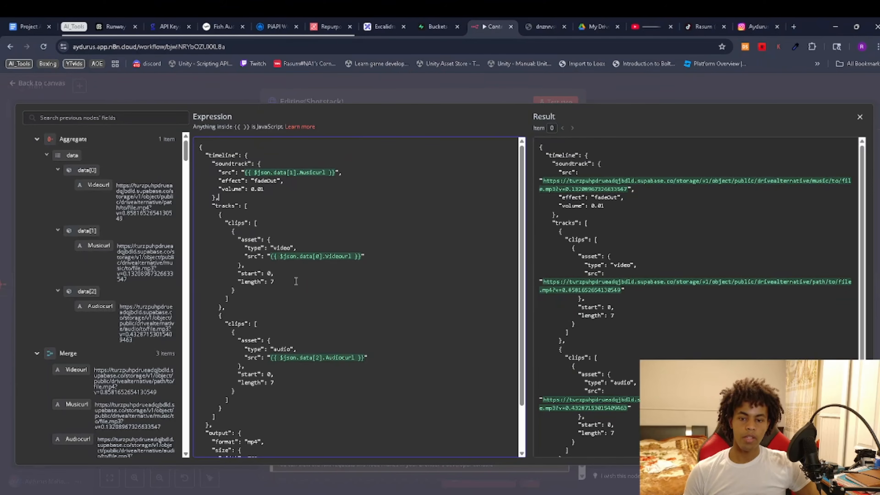
Step: Highlight the video clip's start and length values in the JSON body and check the output format and size
drag(282, 282, 239, 276)
click(311, 277)
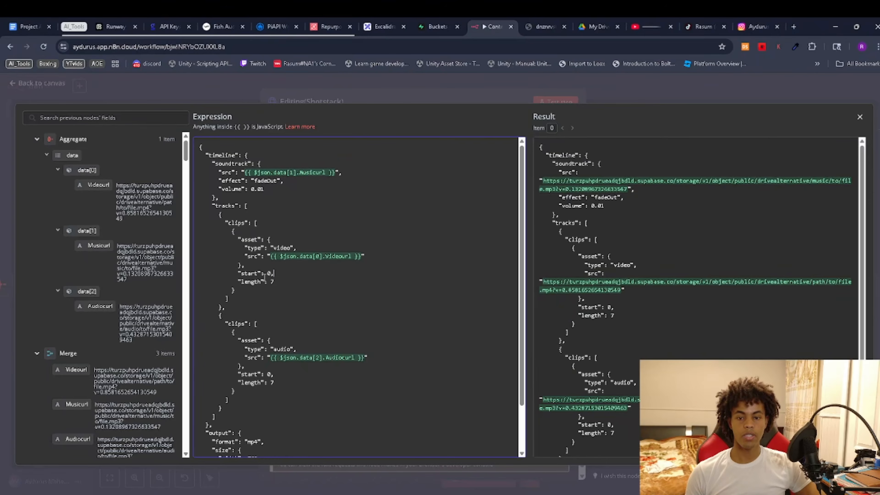
scroll(326, 303, down, 2)
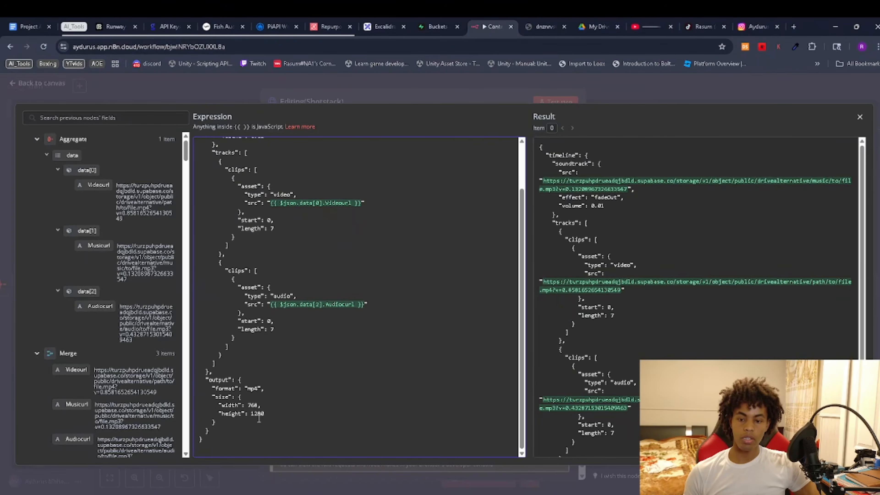
scroll(226, 348, up, 2)
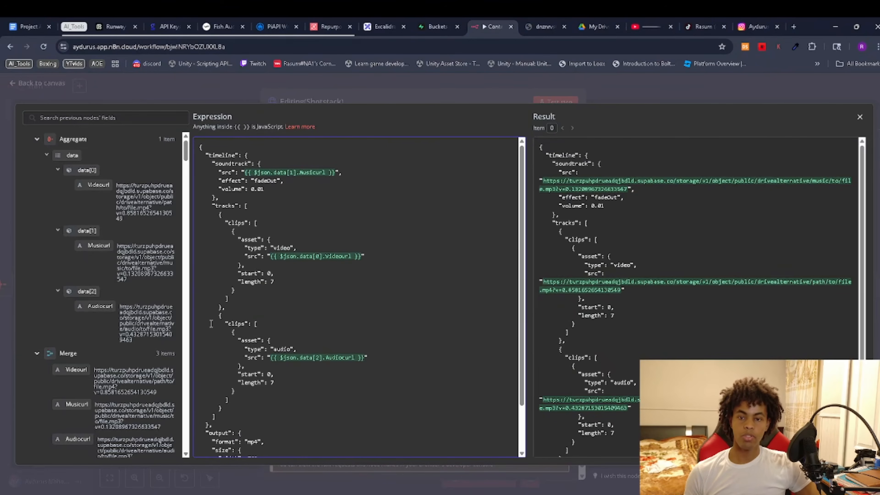
Step: Select the entire Shotstack JSON body to show its extent, clear the selection, and return to the canvas
drag(199, 148, 300, 446)
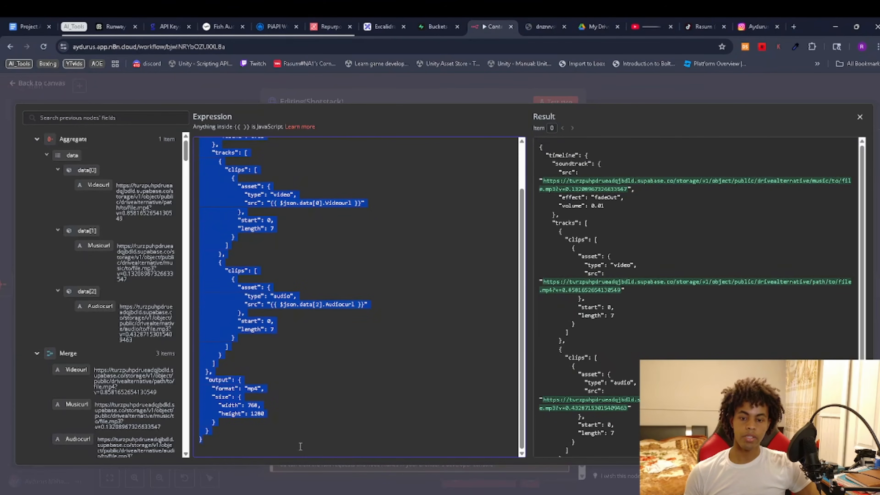
click(325, 261)
scroll(304, 363, up, 2)
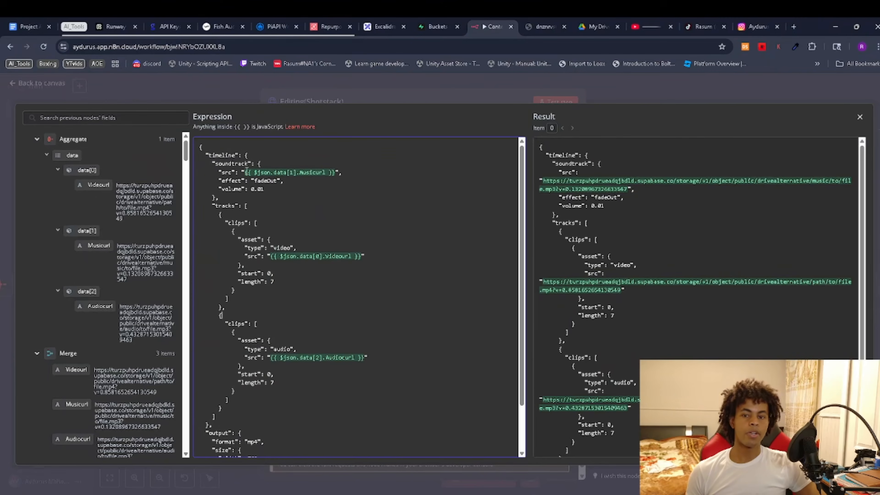
key(Escape)
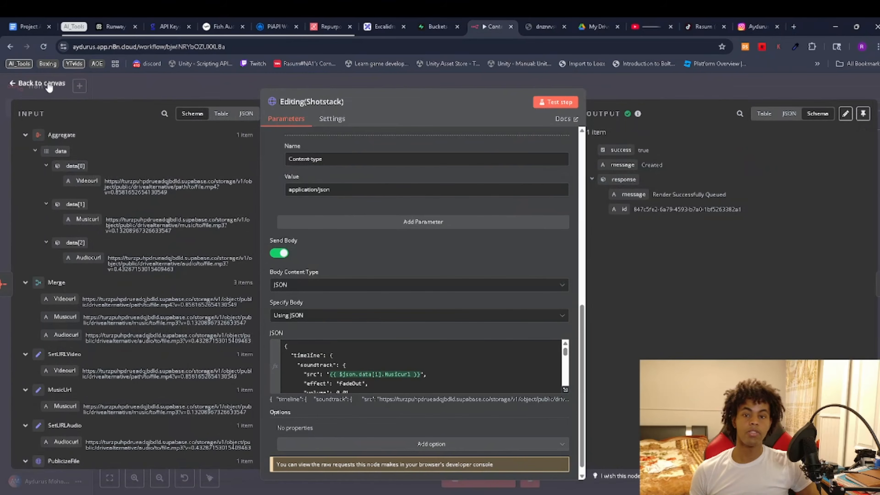
click(32, 84)
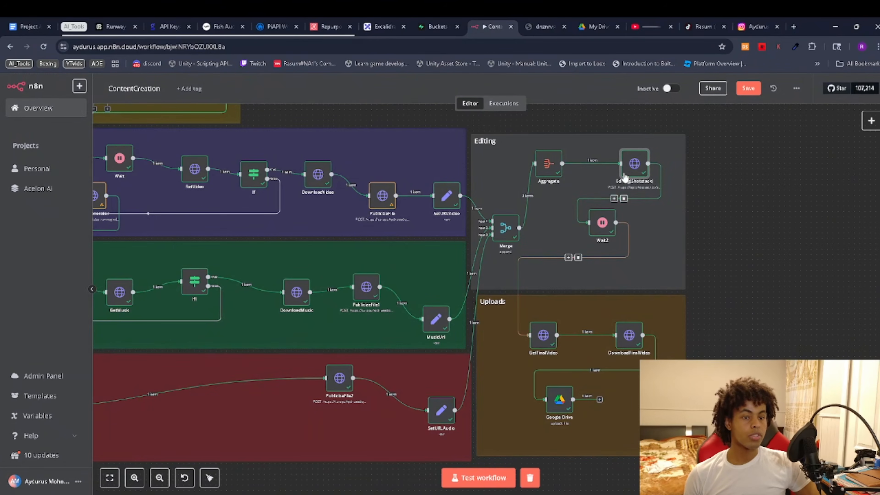
Step: Nudge the Wait2 node slightly up and to the left, and review its wait amount and unit
drag(601, 223, 595, 218)
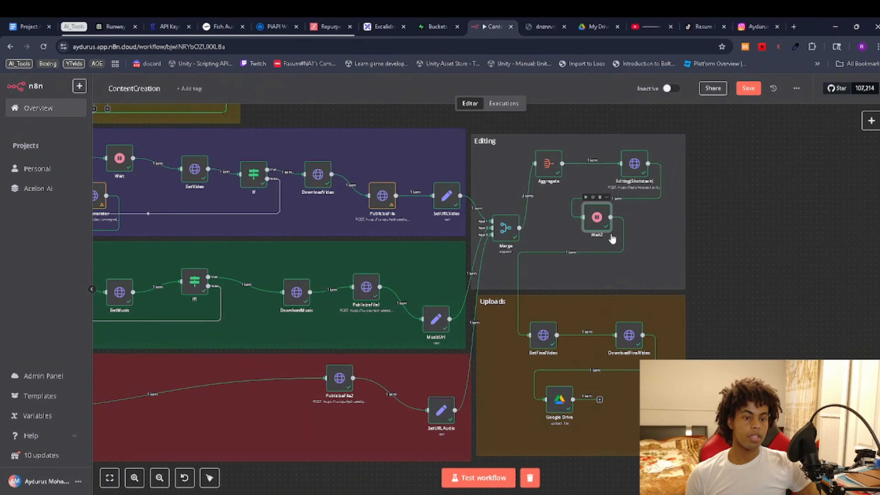
double_click(601, 226)
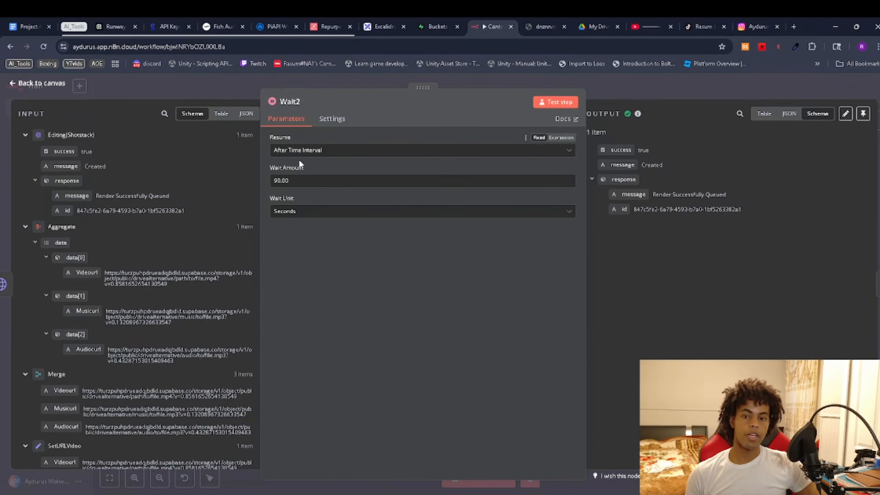
double_click(275, 180)
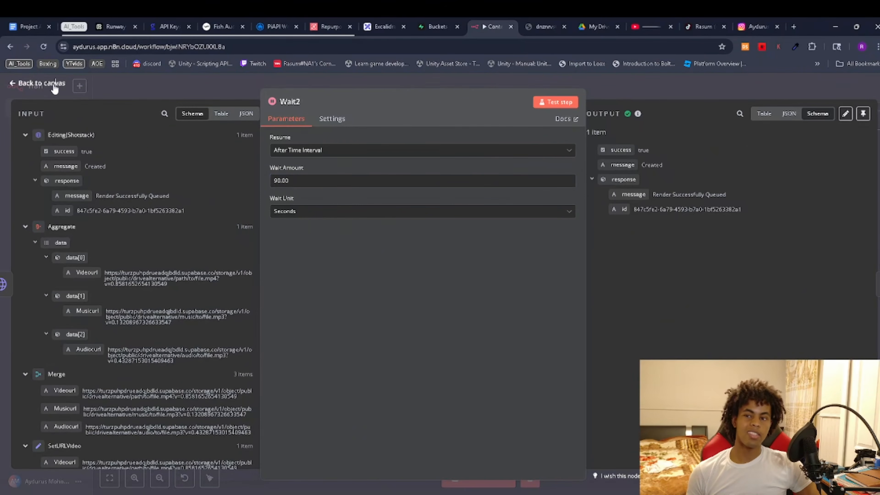
click(57, 83)
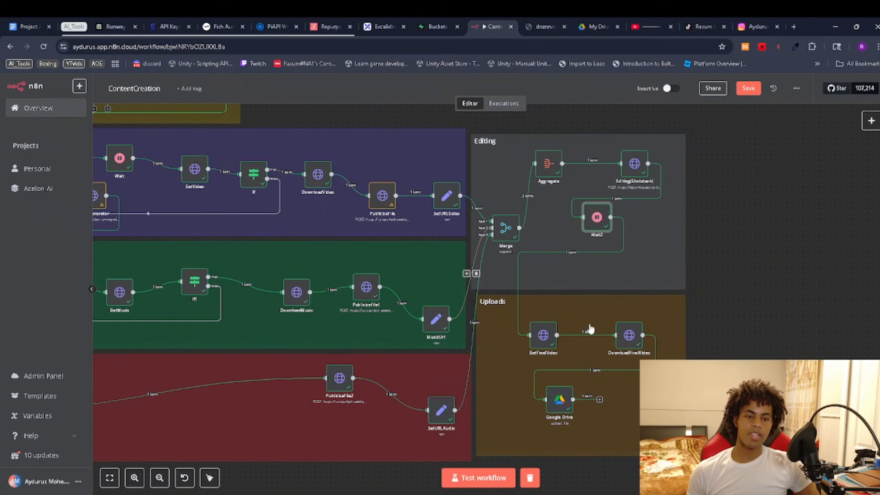
Step: Highlight the Shotstack render URL in GetFinalVideo, check its header settings, and review the URL expression of DownloadFinalVideo
double_click(548, 337)
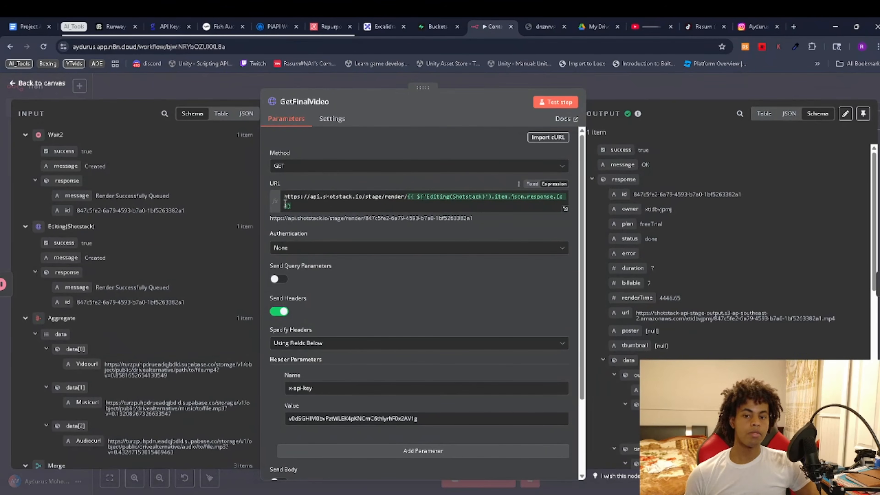
drag(285, 196, 396, 195)
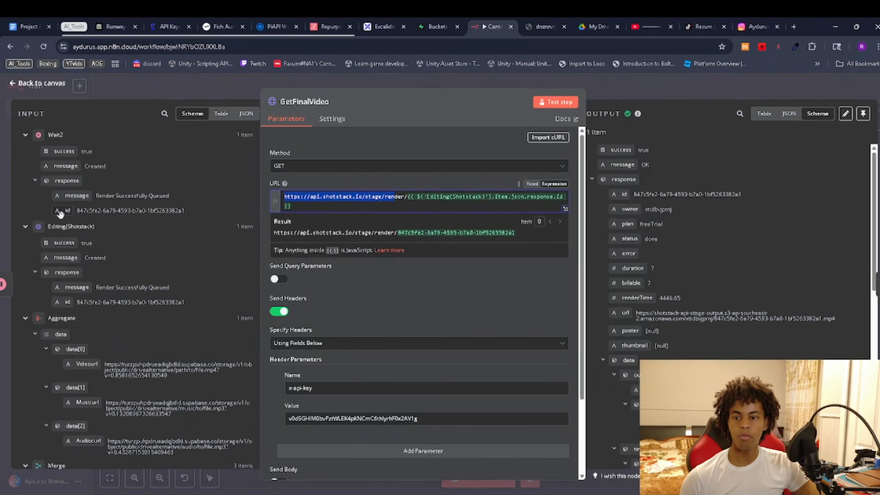
drag(52, 218, 361, 209)
scroll(455, 287, down, 3)
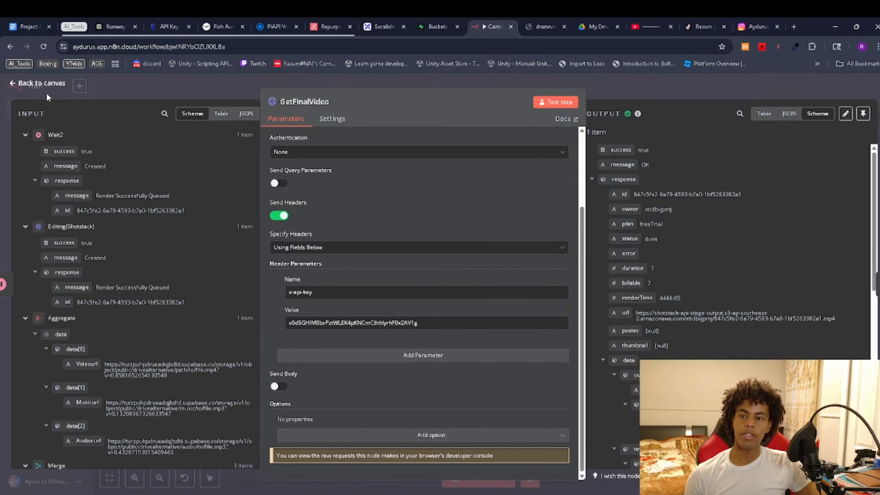
click(39, 84)
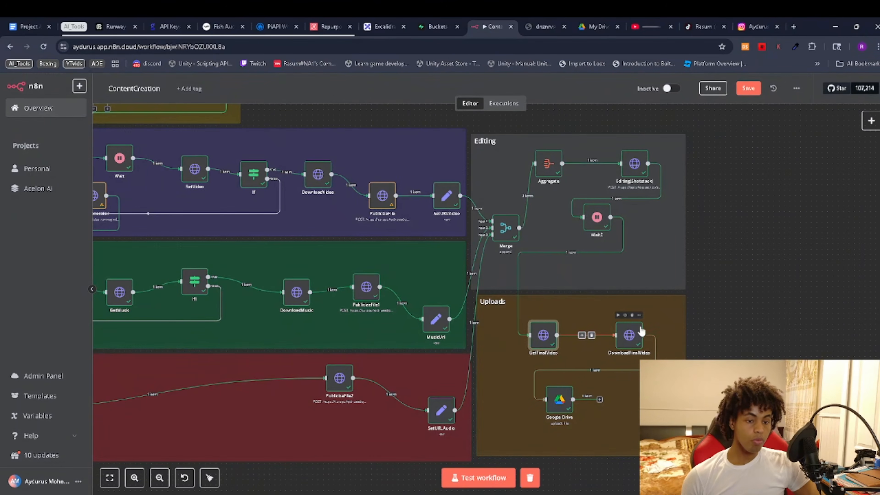
double_click(630, 337)
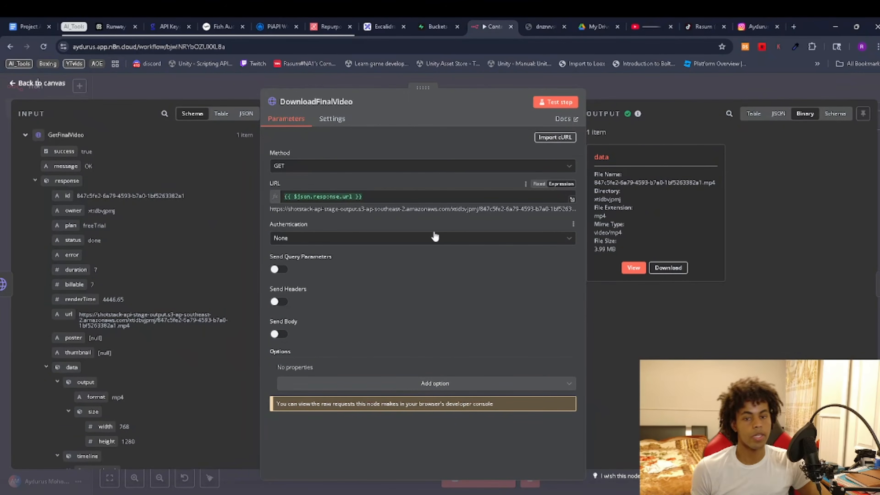
click(12, 84)
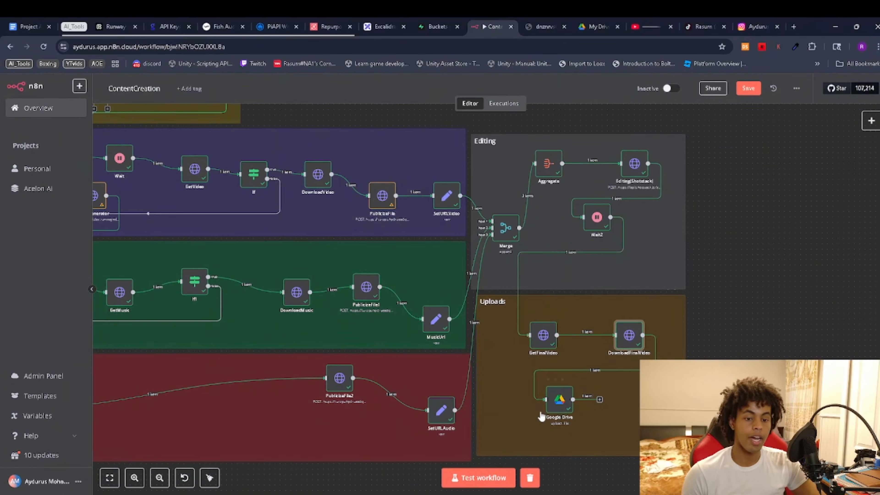
Step: Review the Google Drive node's upload settings, highlighting its incoming binary data and the FinalVideo file name, and return to the canvas
double_click(560, 408)
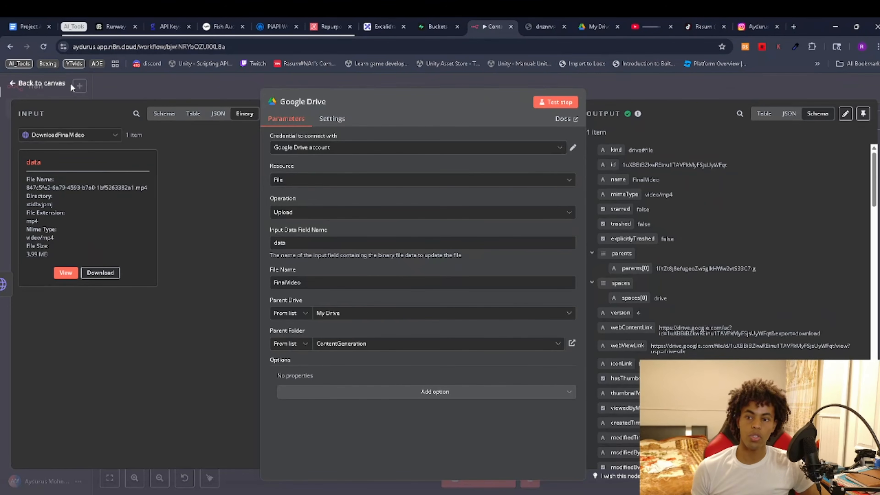
click(34, 84)
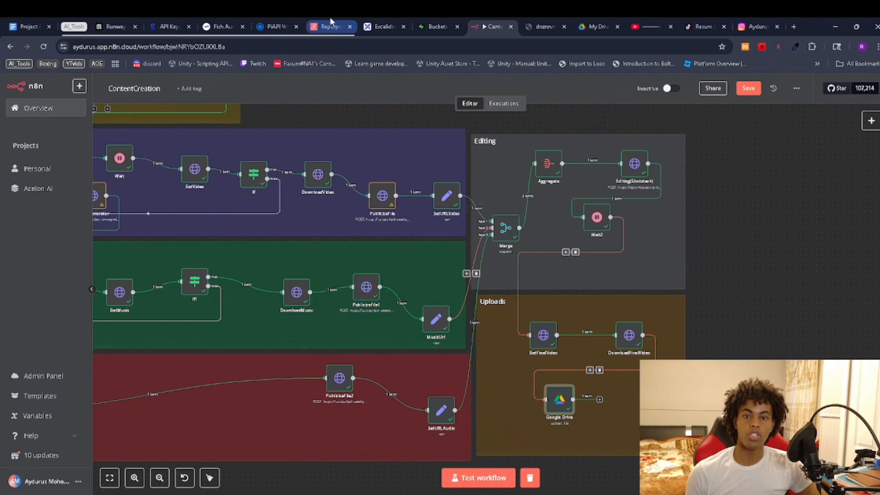
double_click(556, 412)
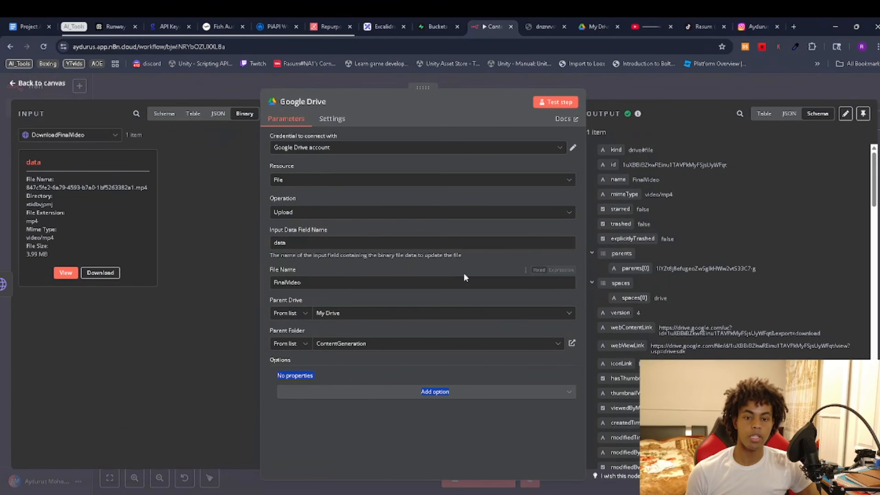
drag(15, 149, 540, 167)
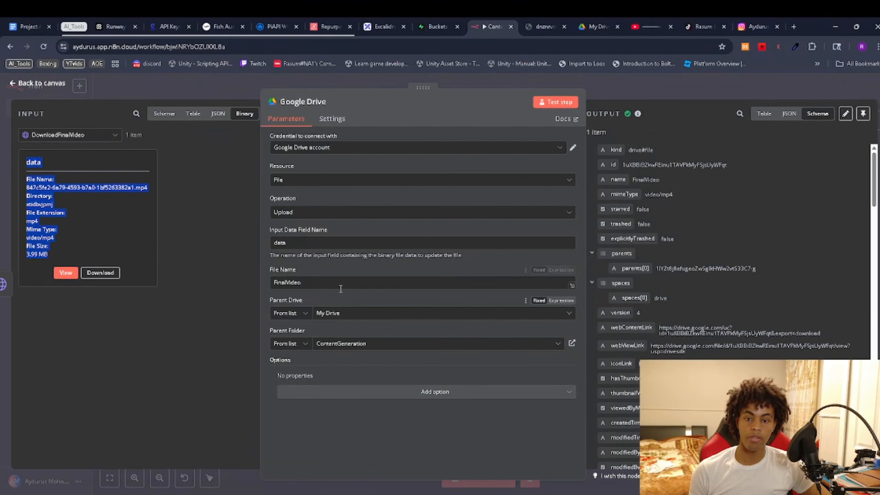
drag(302, 282, 275, 275)
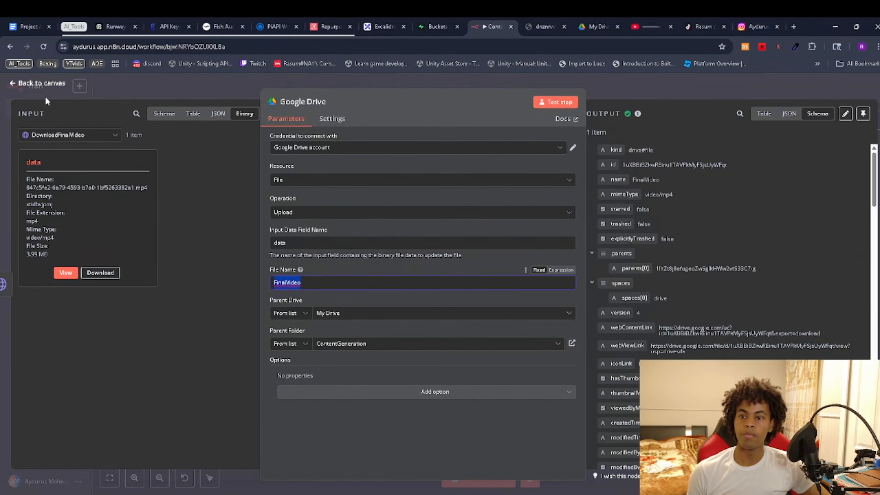
click(41, 83)
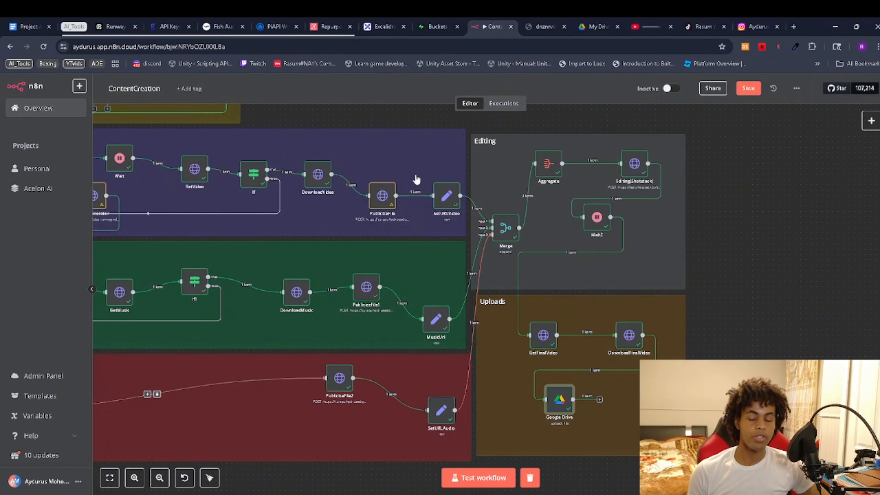
Step: Bring the whole ContentCreation workflow into view and save it
scroll(450, 204, left, 5)
scroll(487, 224, down, 5)
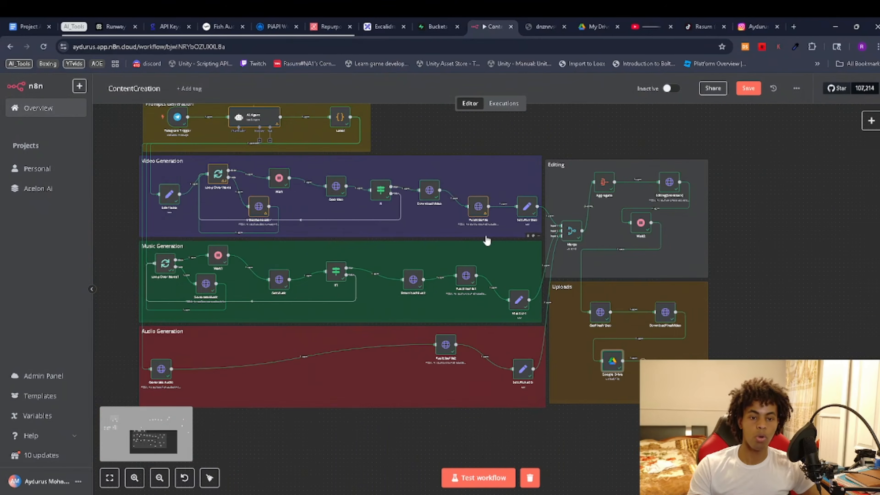
scroll(511, 264, up, 3)
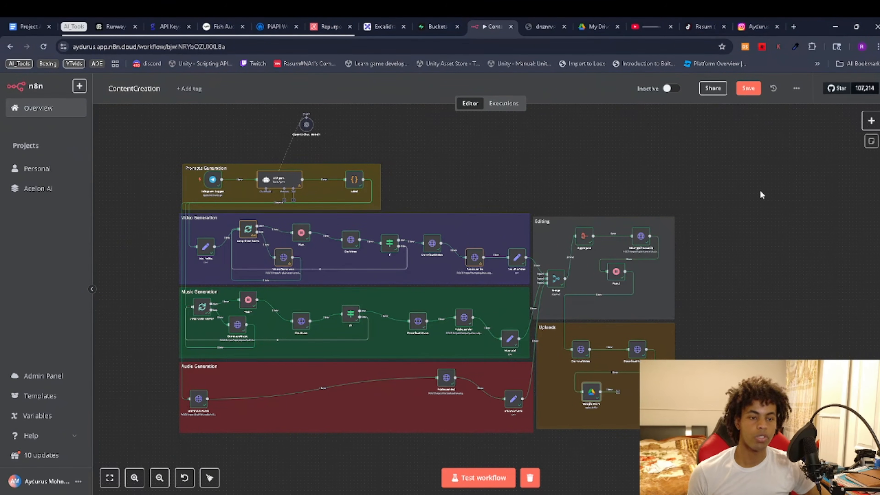
click(745, 85)
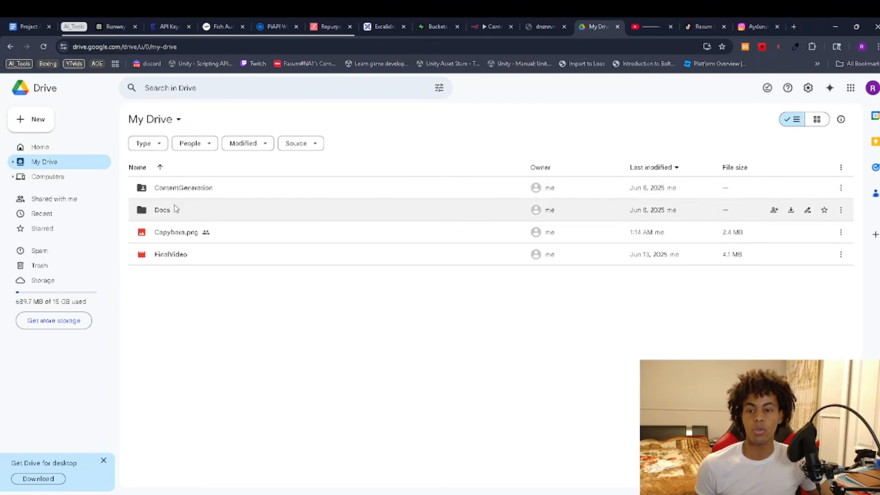
Step: Switch to Google Drive and open the ContentGeneration folder in My Drive
click(486, 26)
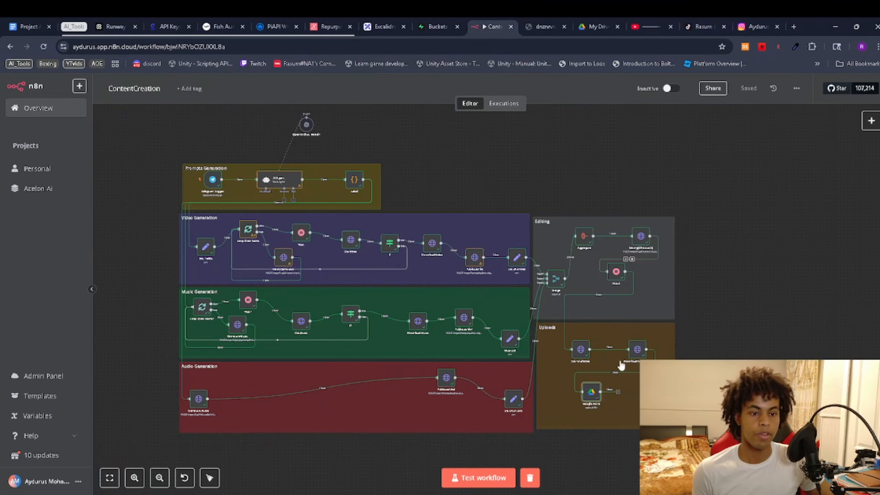
click(593, 26)
double_click(165, 196)
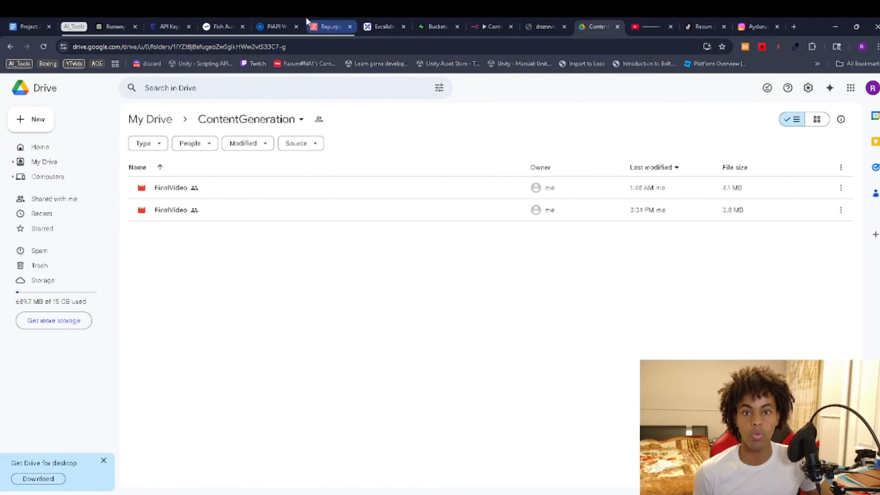
Step: Switch to Repurpose.io and start a new workflow with the Repurpose future content type
click(320, 25)
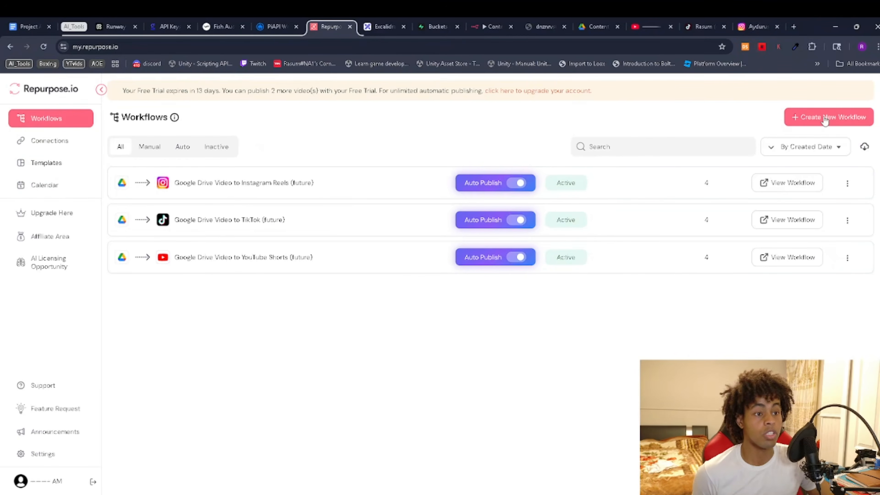
click(866, 115)
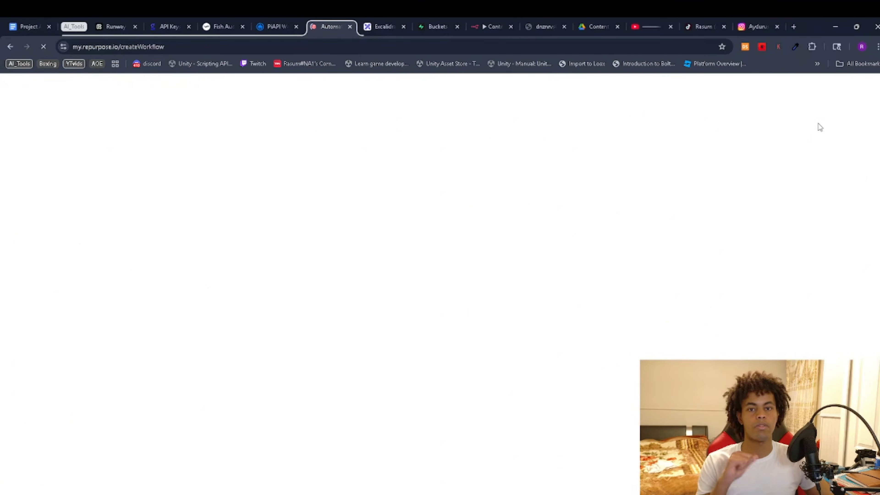
scroll(280, 332, down, 1)
scroll(279, 332, up, 1)
click(242, 294)
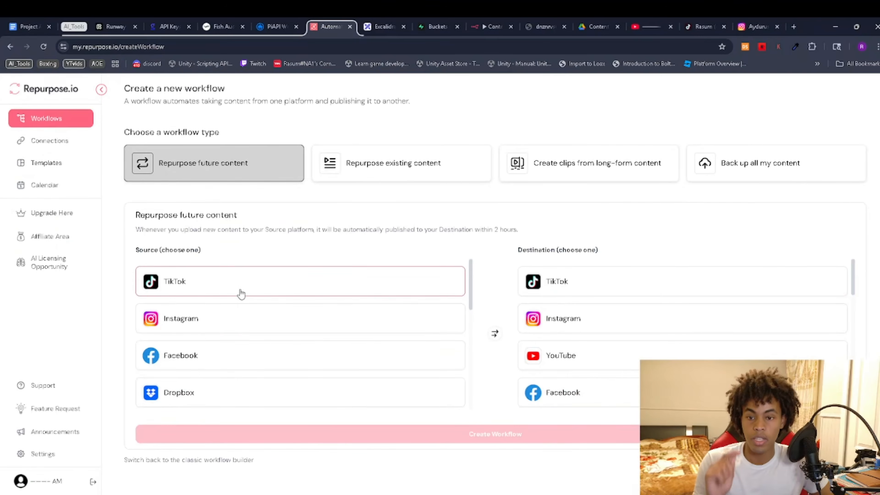
Step: Set Google Drive with the connected account as the source, then open its folder picker and close it without choosing a folder
scroll(250, 333, down, 3)
scroll(251, 333, up, 1)
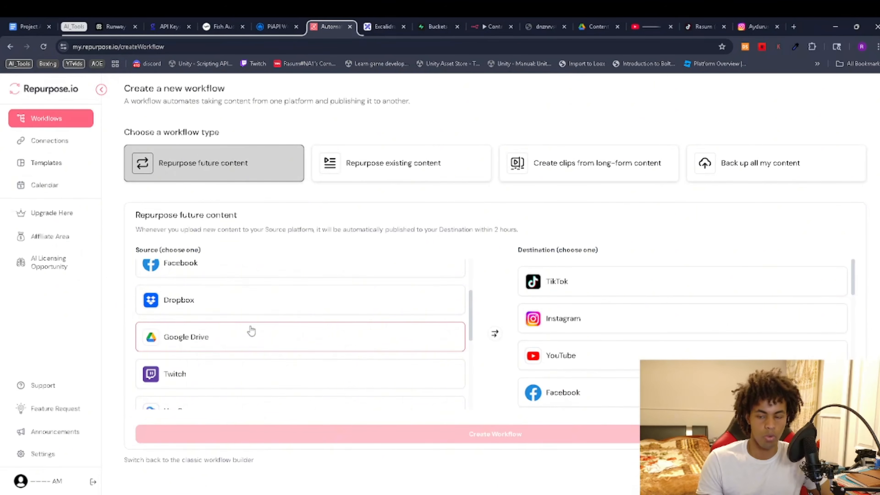
click(252, 331)
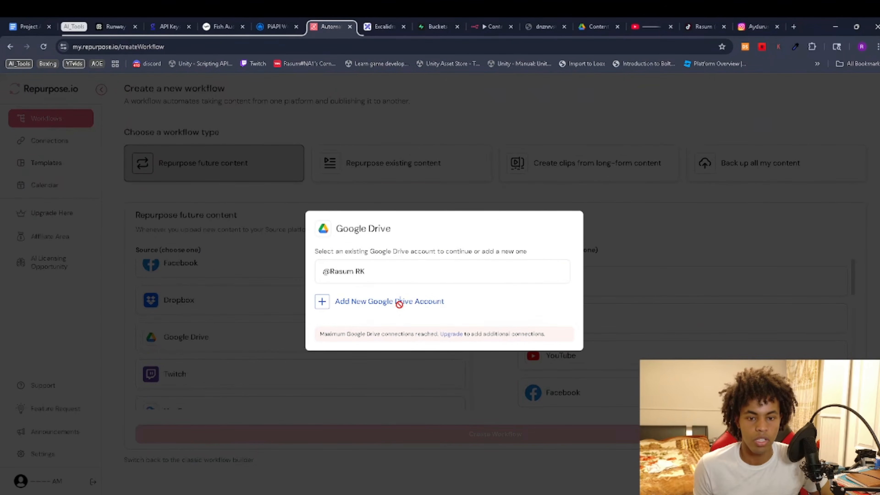
click(415, 281)
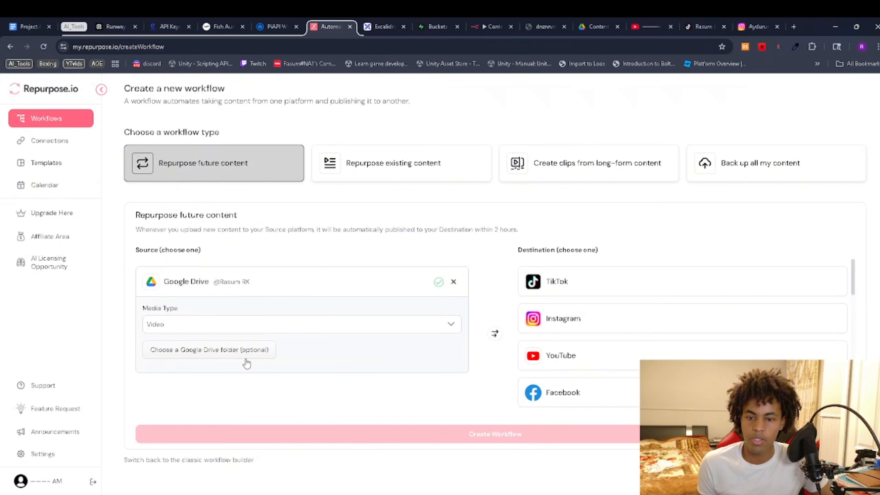
click(247, 351)
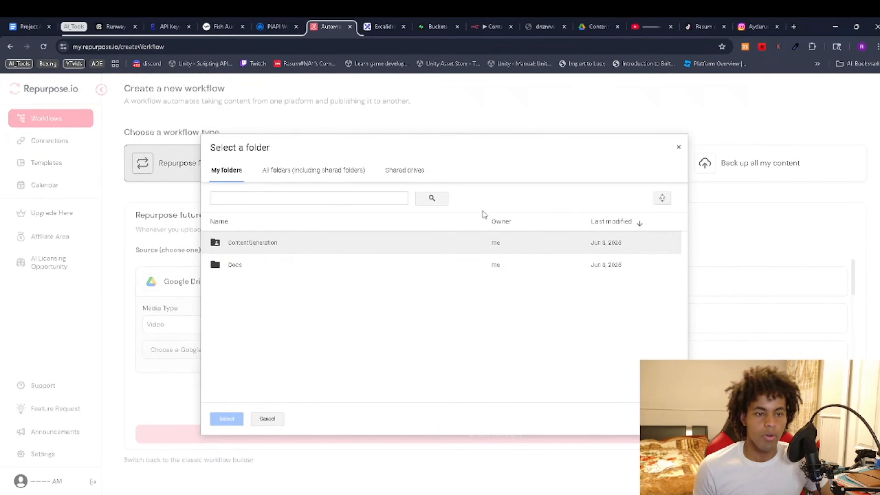
click(677, 148)
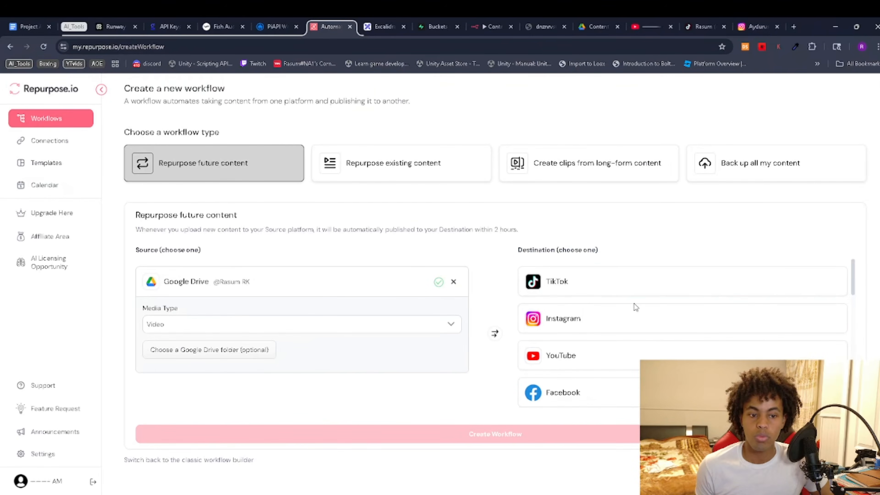
Step: Browse the destination platforms available for the new workflow
scroll(596, 298, down, 12)
scroll(593, 303, up, 11)
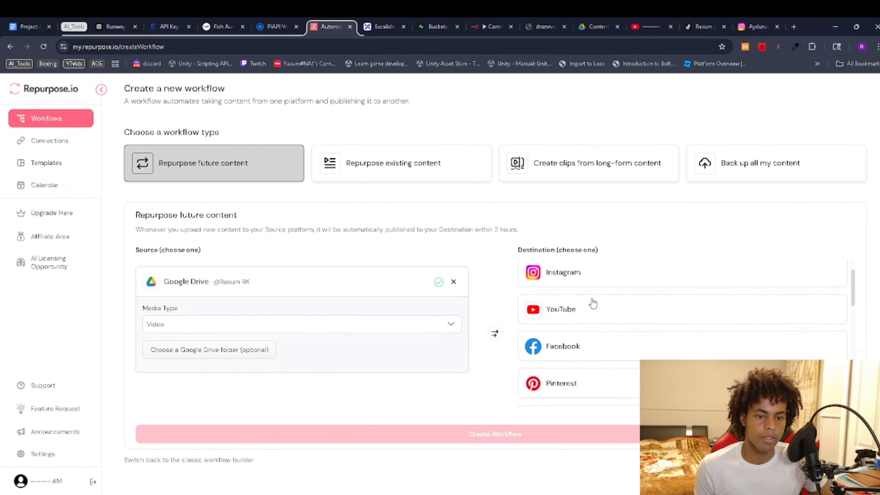
scroll(594, 312, down, 10)
scroll(595, 329, up, 8)
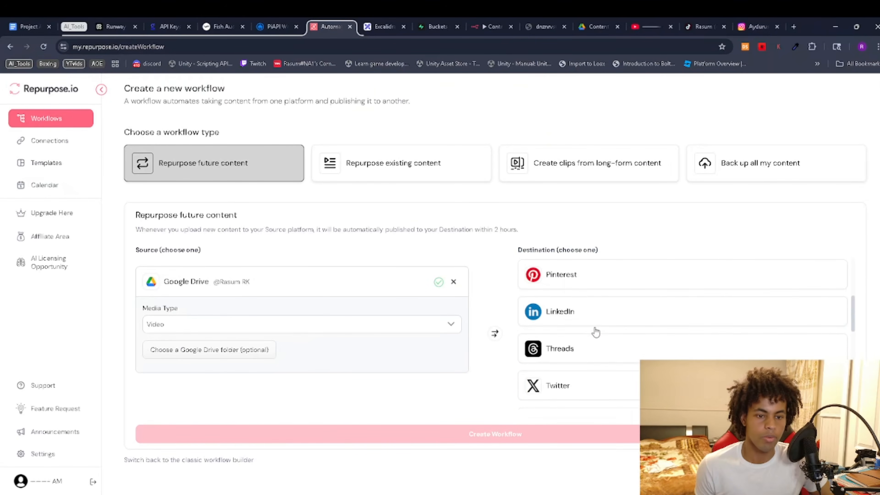
scroll(585, 312, up, 4)
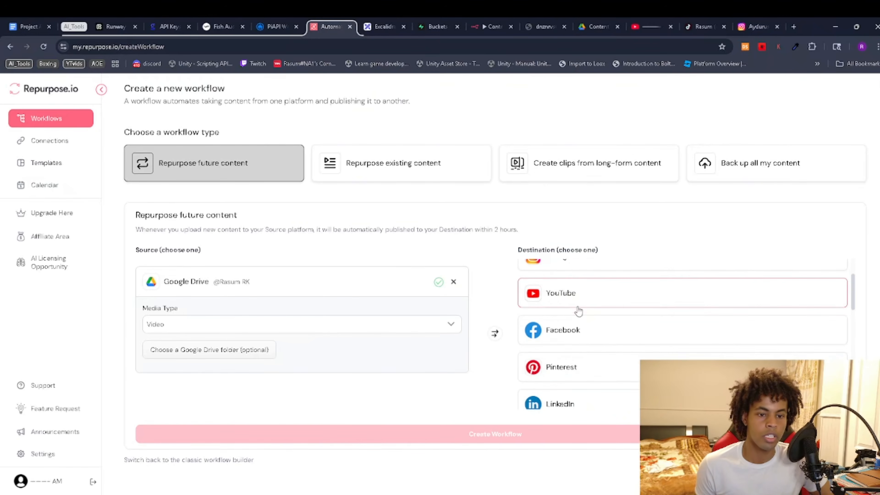
scroll(585, 310, down, 1)
scroll(586, 310, down, 10)
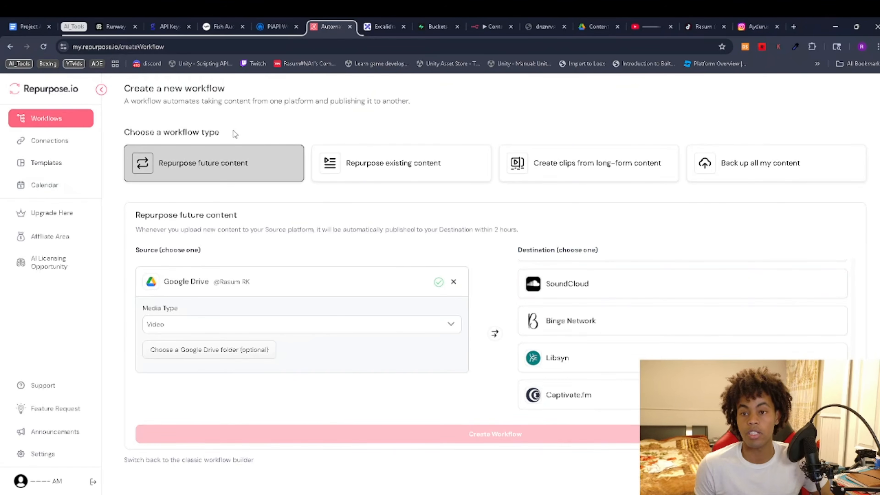
Step: Return to the workflows overview, highlight the free-trial notice, and clear the selection
click(54, 122)
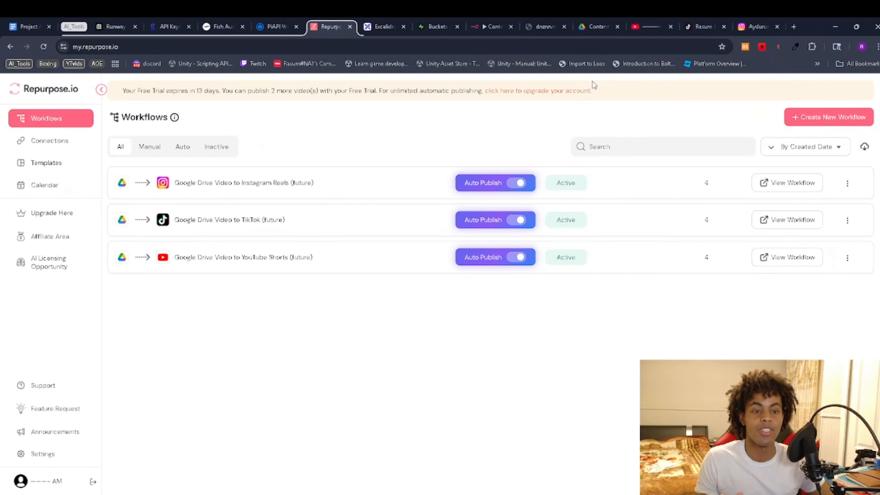
drag(105, 92, 590, 77)
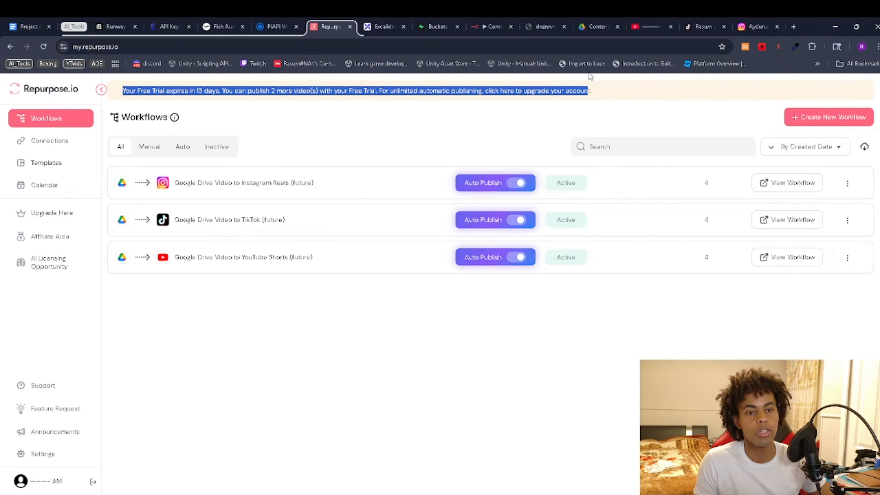
click(583, 367)
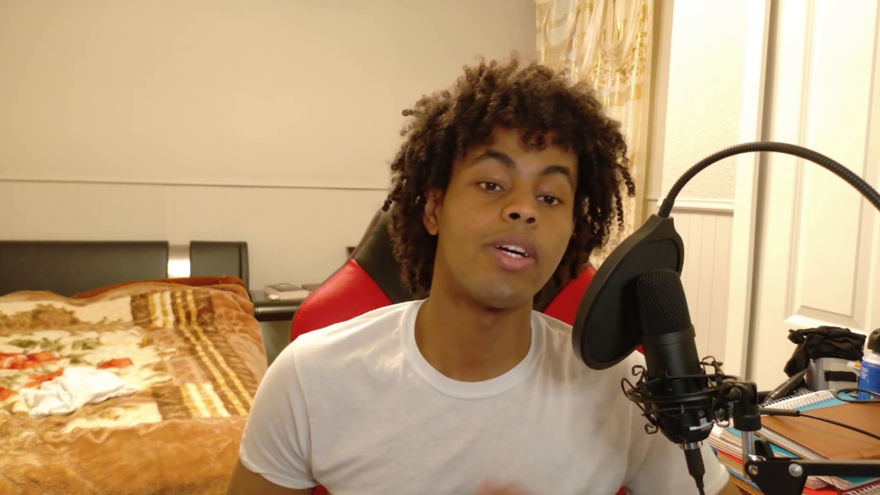